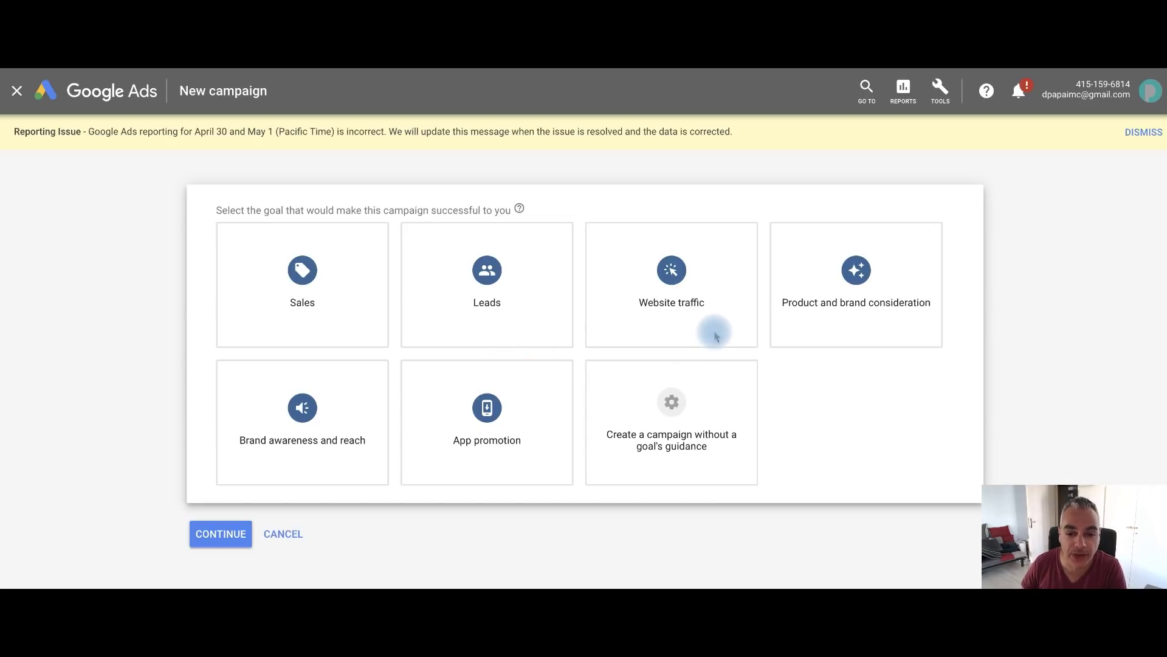
- Choose the Website traffic goal, Display type and Gmail campaign subtype, and continue to settings
left_click(673, 276)
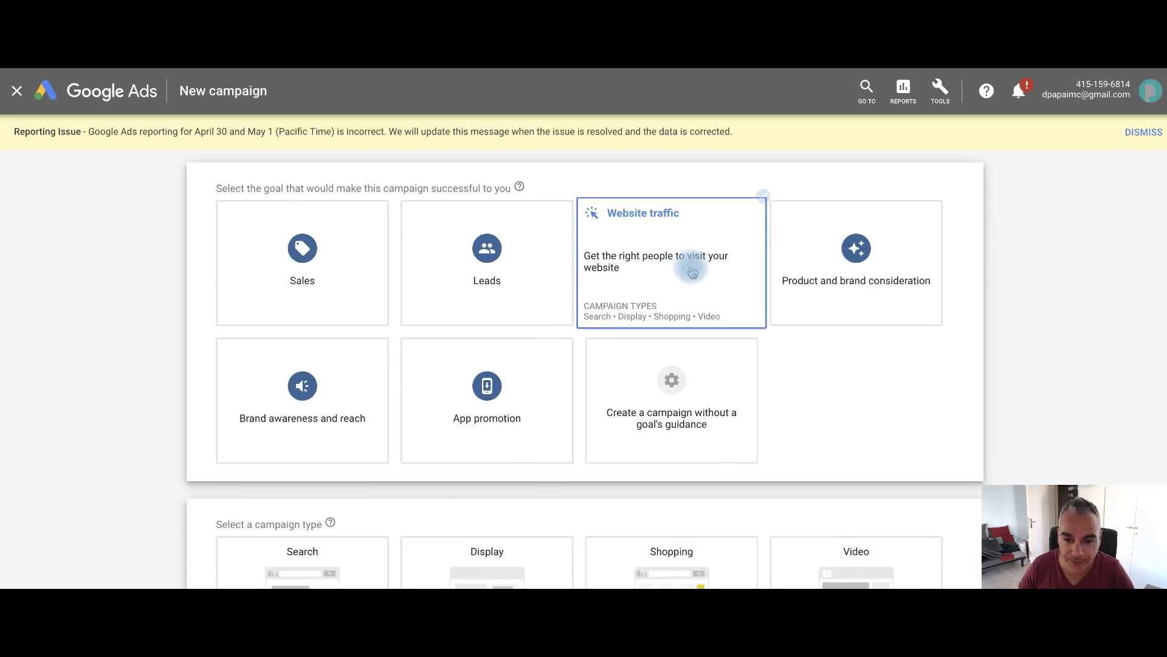
left_click(469, 488)
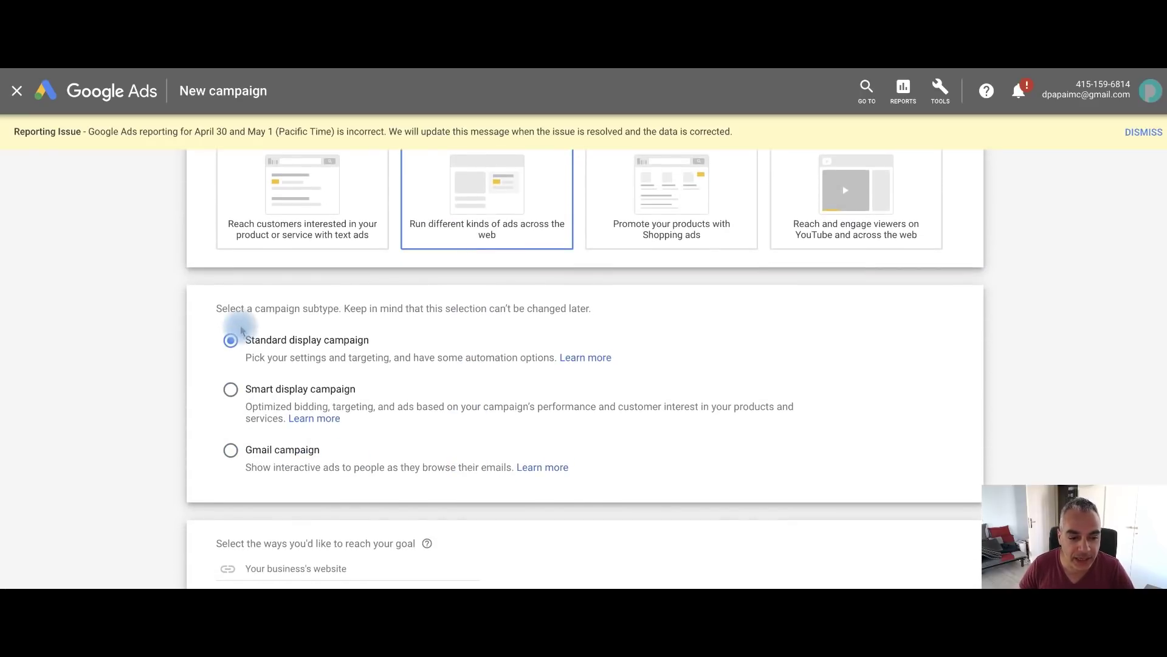
left_click(231, 451)
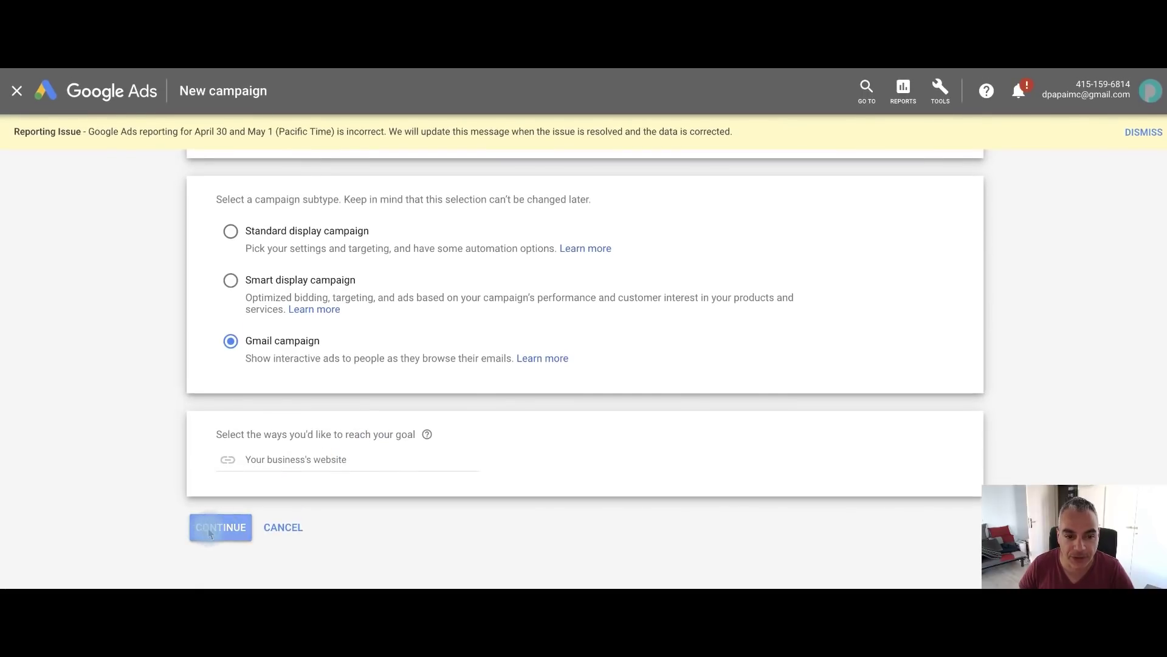
left_click(209, 529)
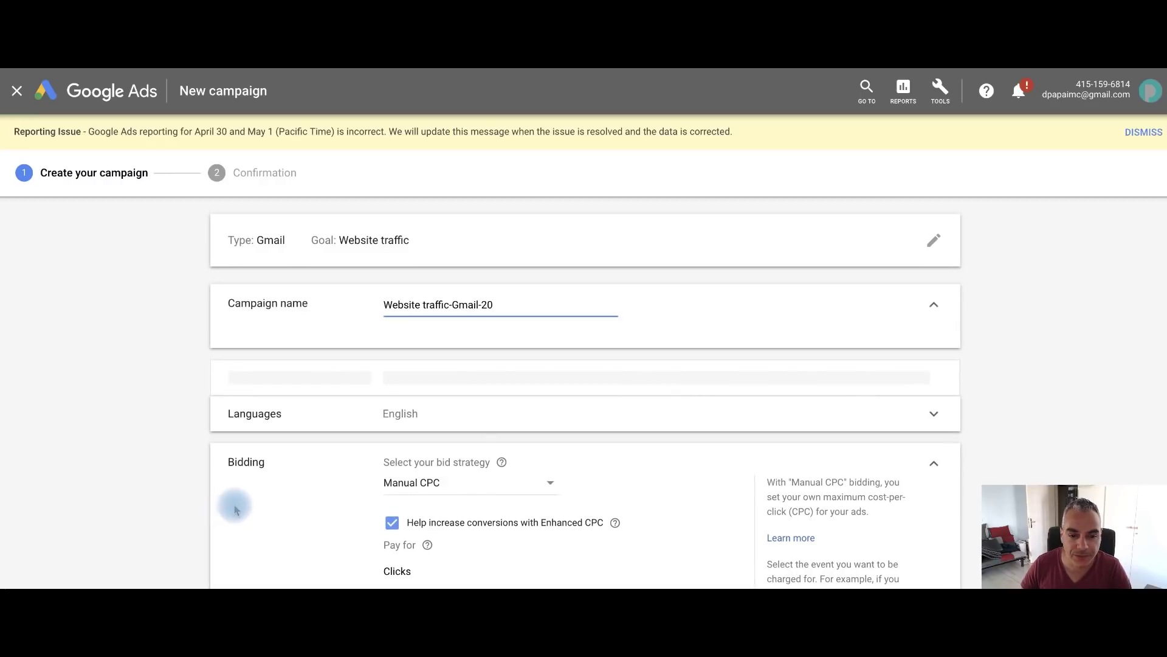
- Rename the campaign to Engagermate Adwords and target all countries and territories
left_click_drag(535, 308, 307, 294)
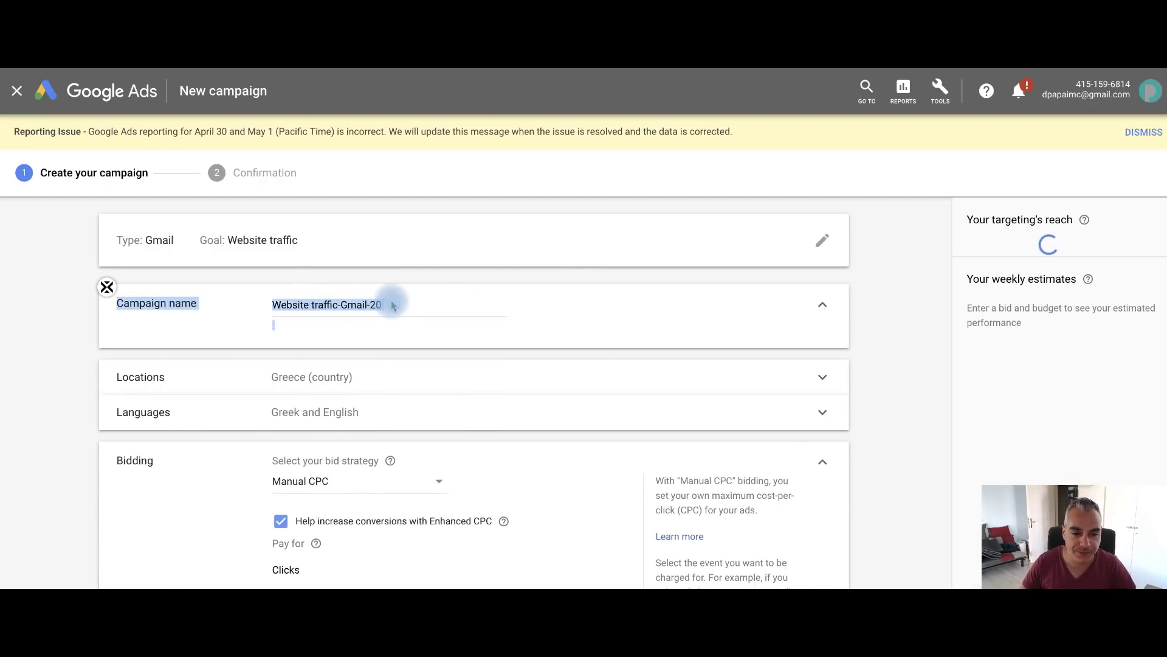
left_click(274, 301)
key("ctrl+a")
type("Enga")
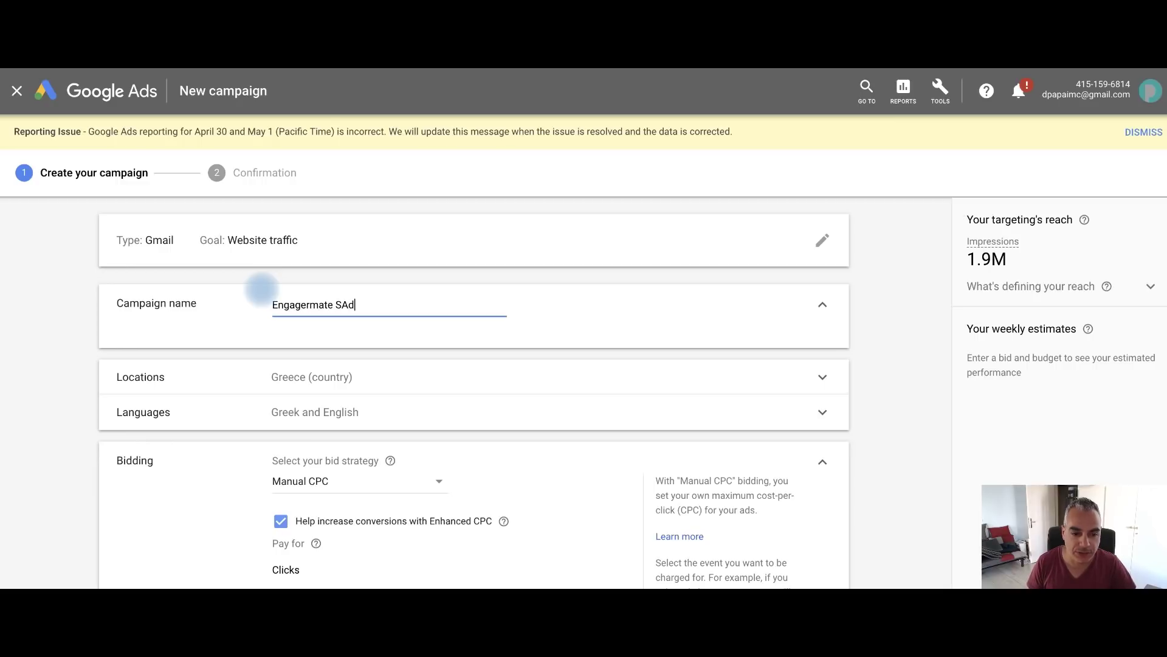
scroll(437, 381, "down", 1)
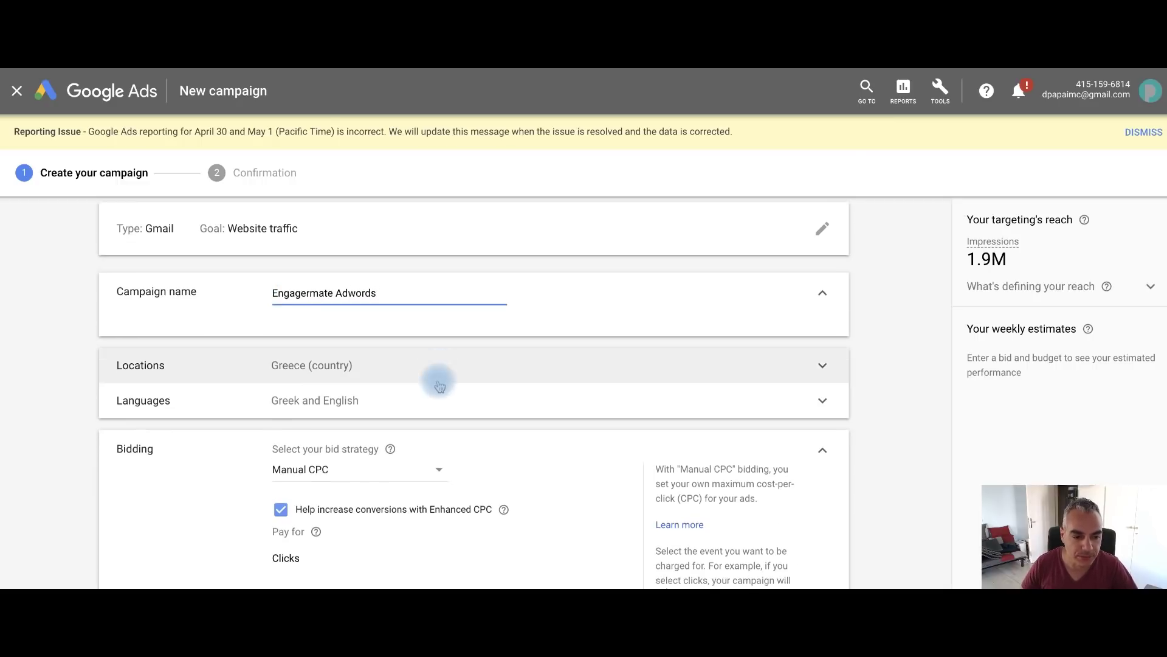
left_click(404, 292)
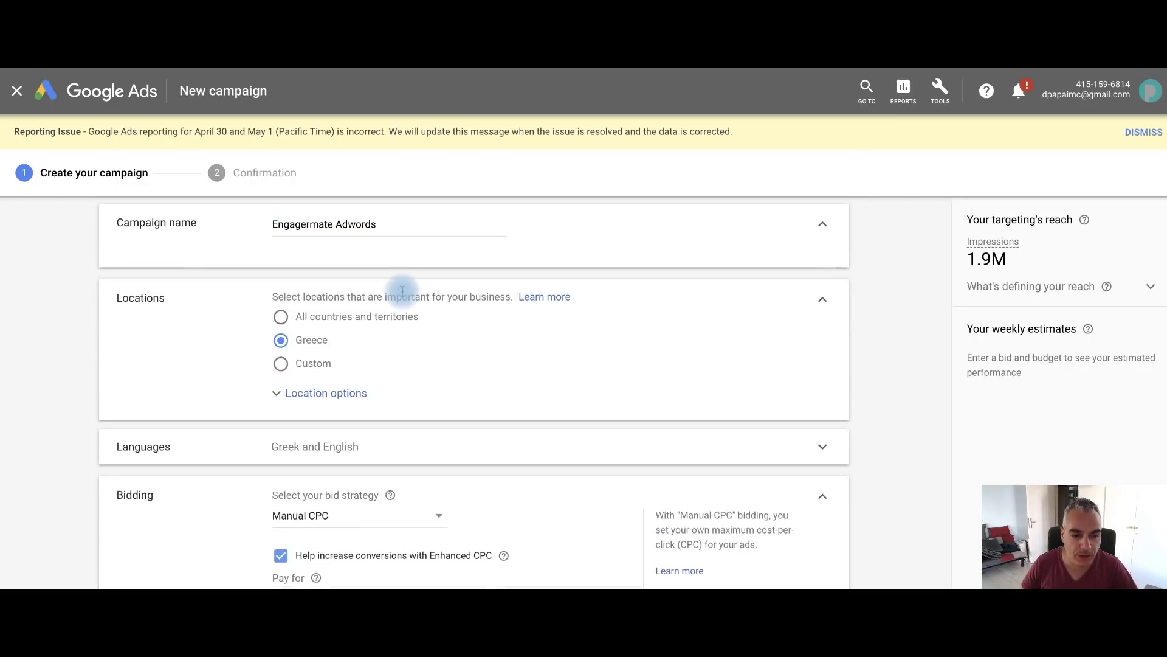
left_click(280, 318)
scroll(474, 342, "down", 1)
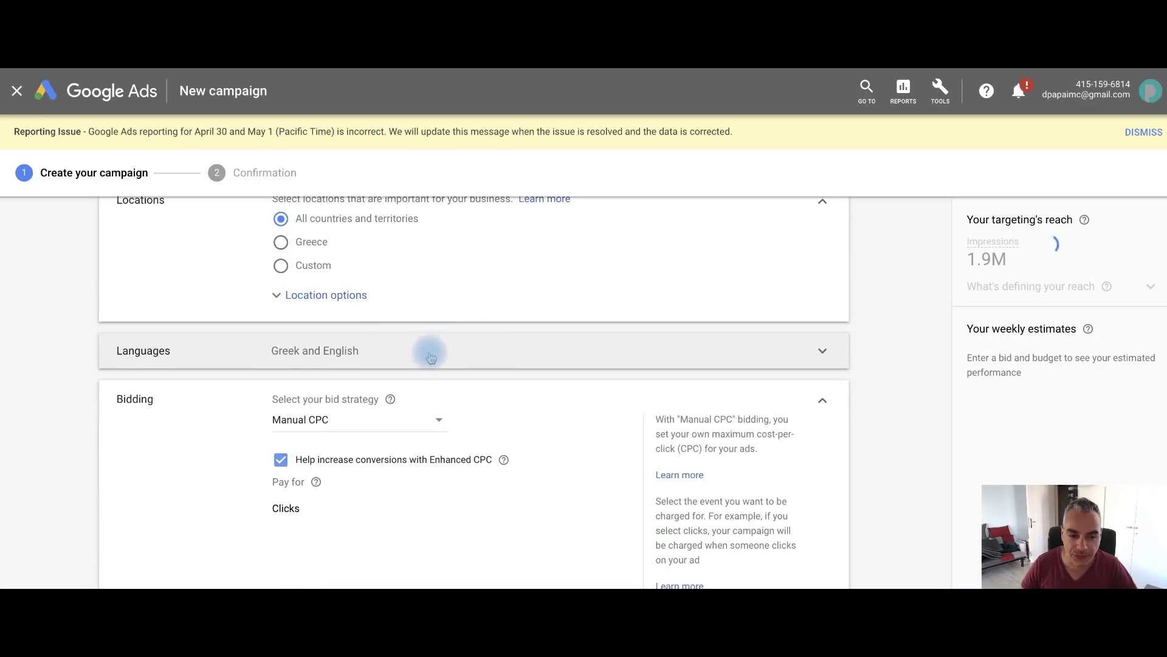
- Remove Greek so only English is targeted and switch bidding to Maximize conversions
left_click(387, 352)
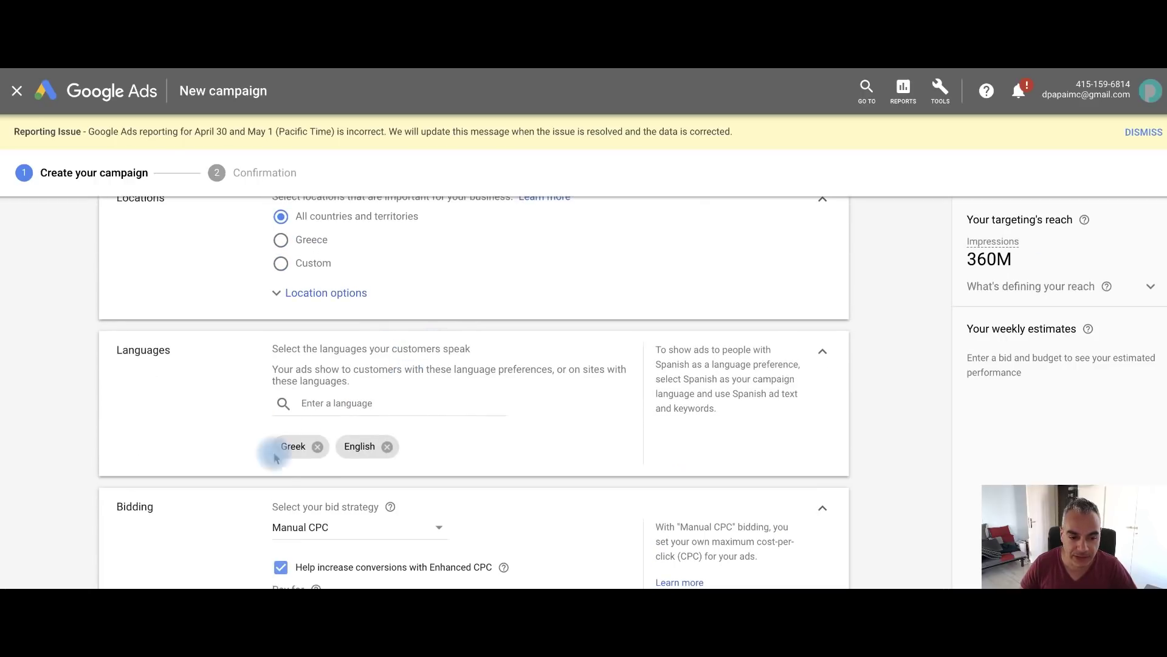
left_click(324, 446)
scroll(472, 419, "down", 1)
scroll(469, 416, "down", 2)
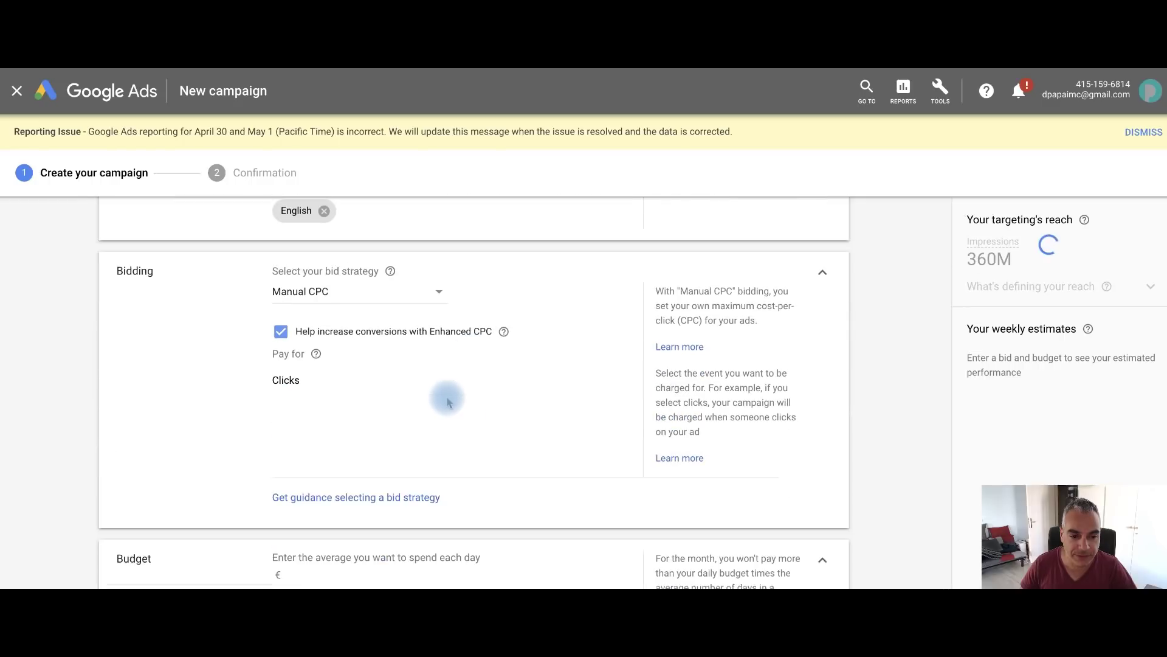
left_click(376, 294)
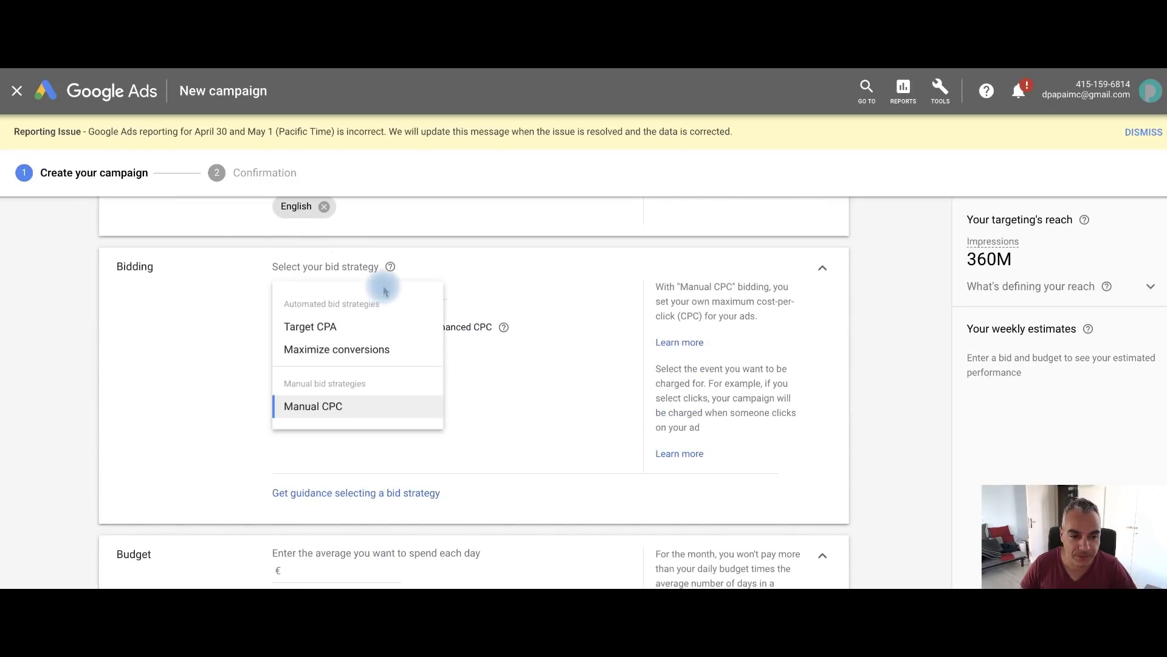
left_click(361, 351)
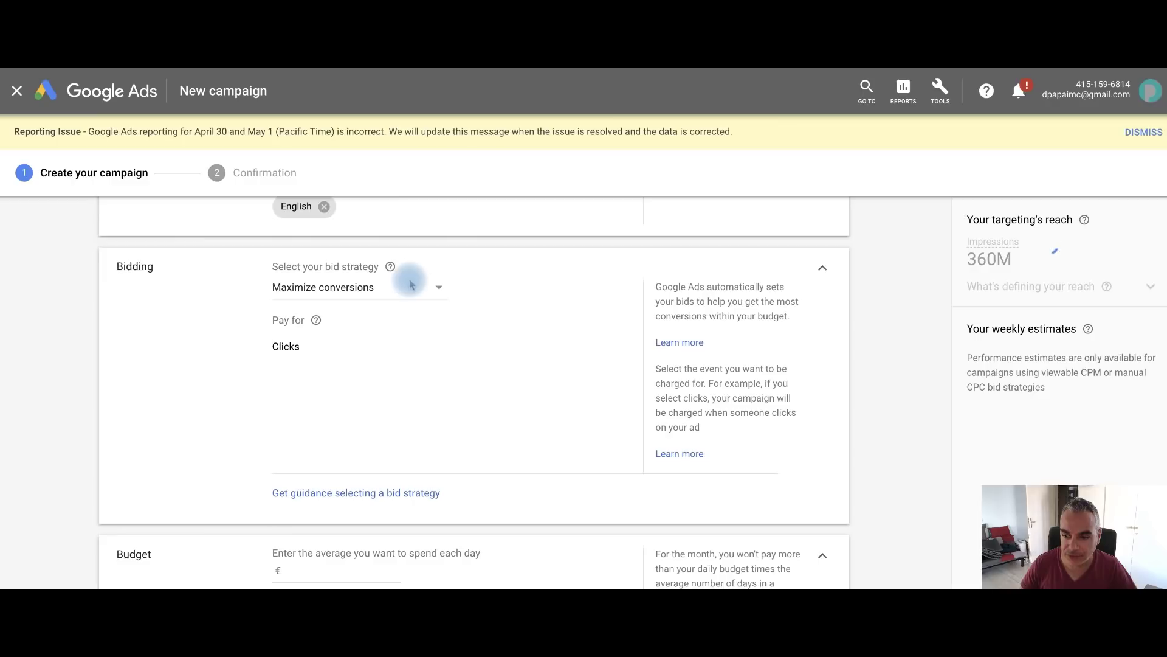
scroll(388, 367, "down", 1)
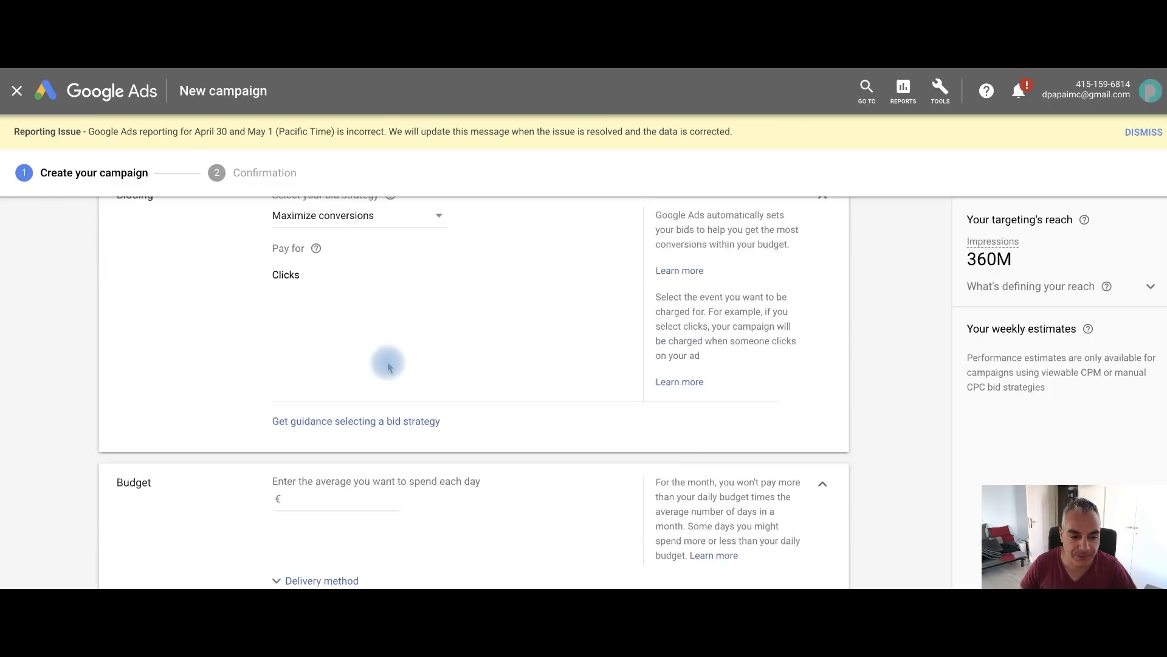
scroll(388, 367, "down", 2)
- Set a €10 daily budget and rename the ad group to Engagermate New Ads
left_click(335, 345)
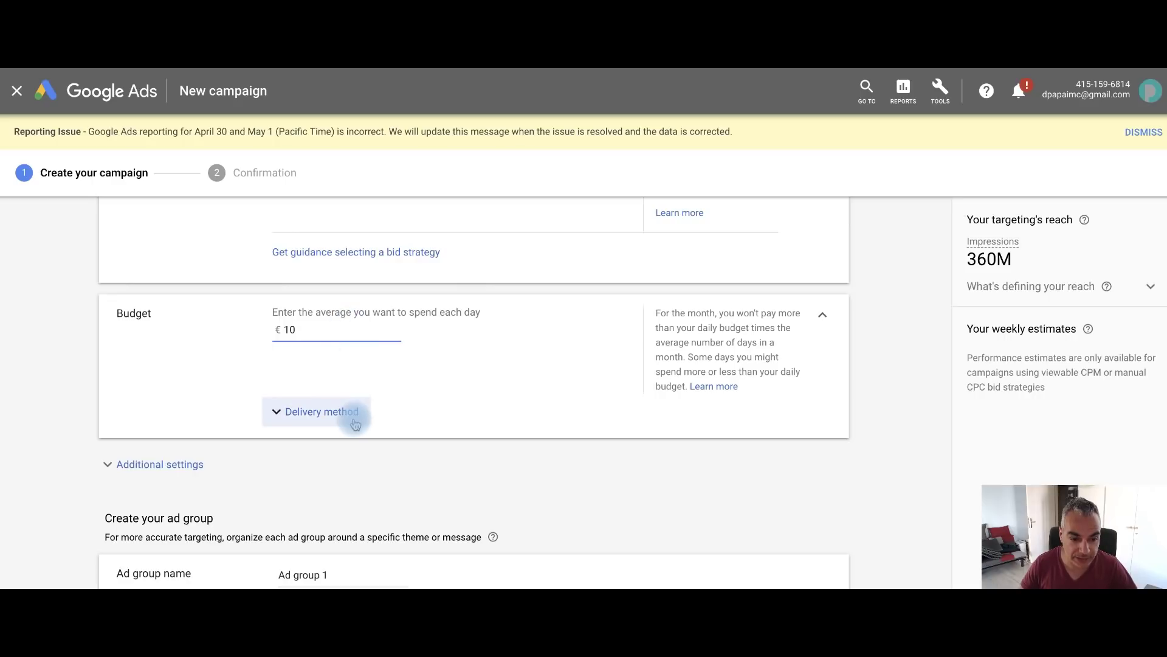
scroll(464, 417, "down", 1)
scroll(312, 225, "down", 1)
left_click(320, 227)
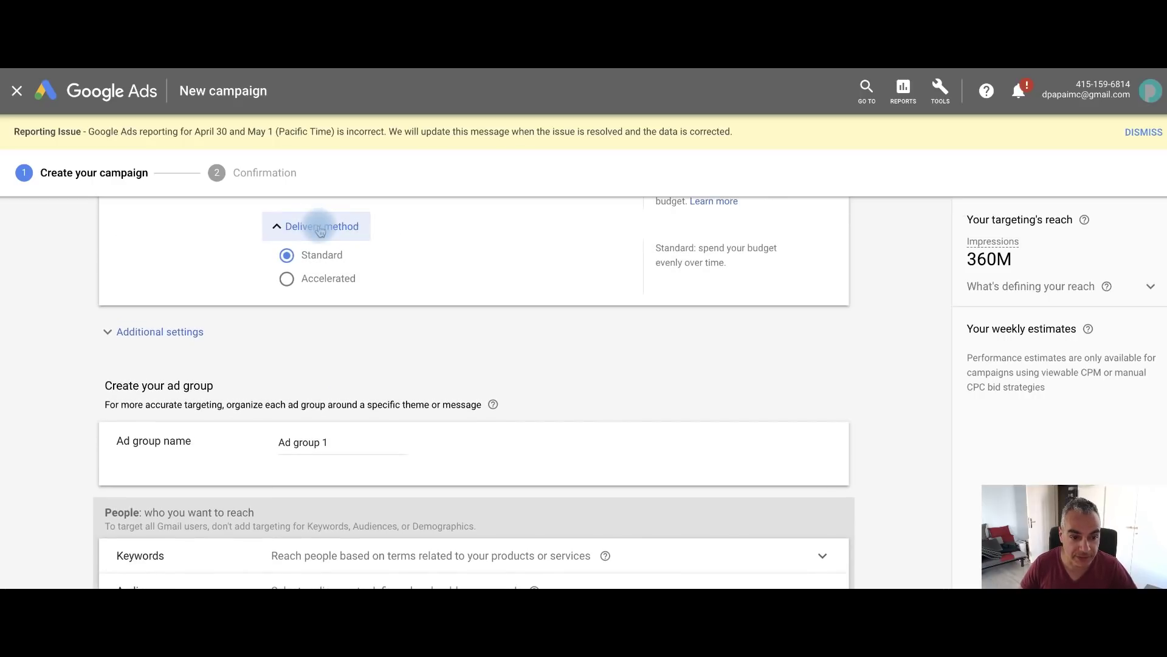
left_click(319, 227)
left_click(114, 276)
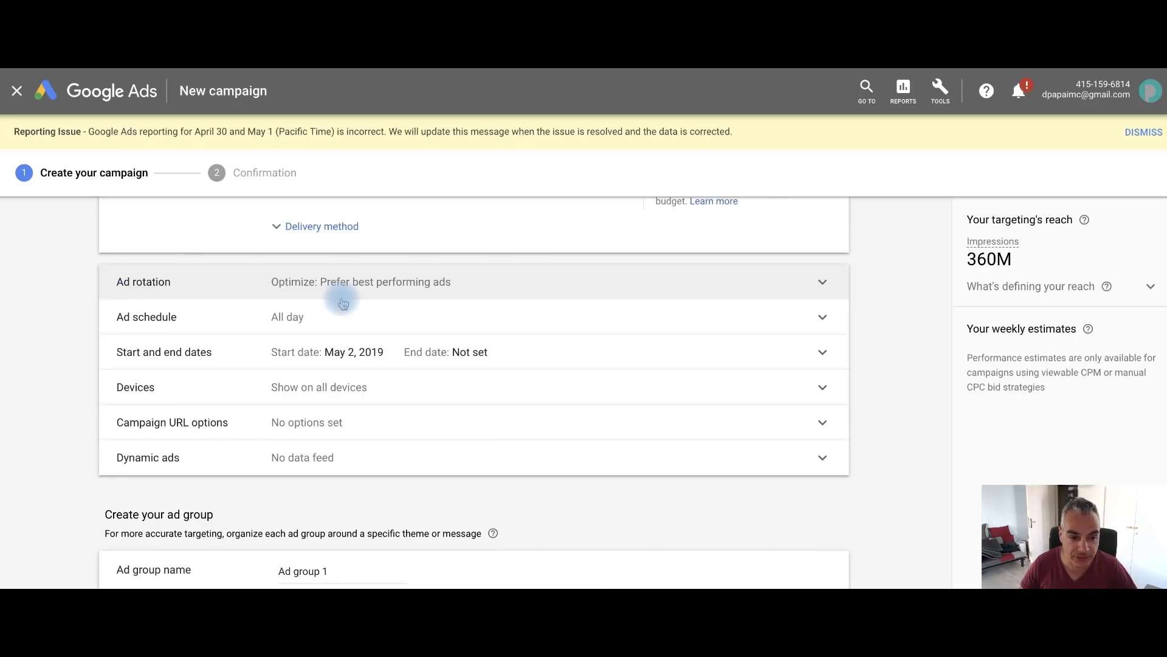
scroll(359, 398, "down", 2)
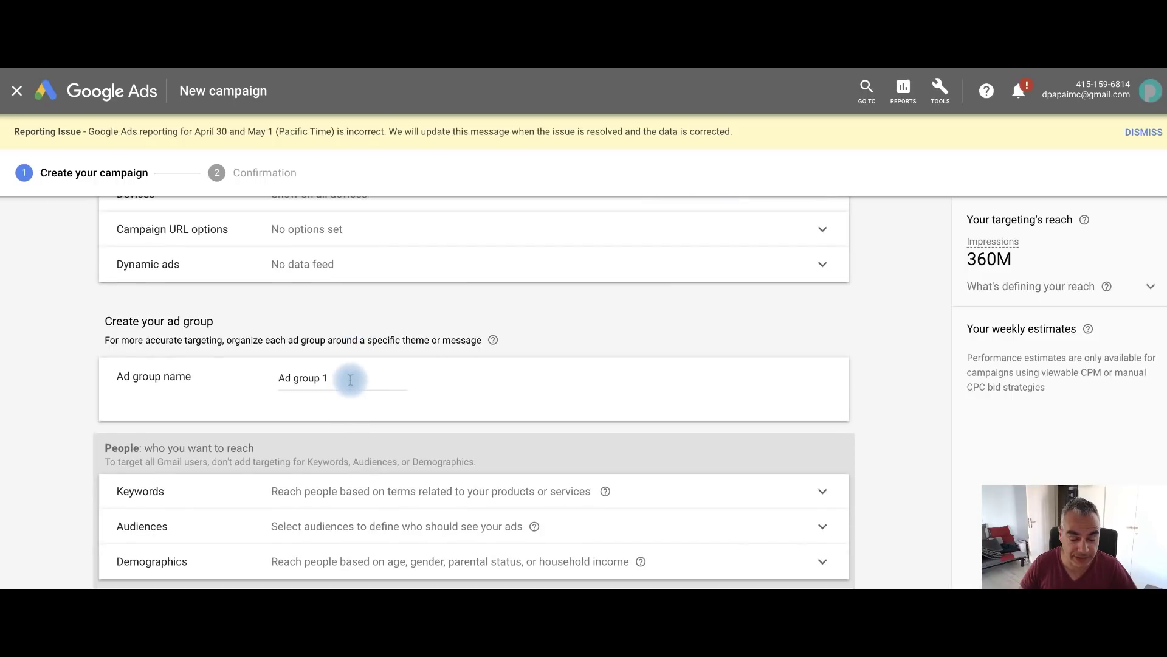
left_click_drag(330, 378, 278, 374)
type("Engagermate New A")
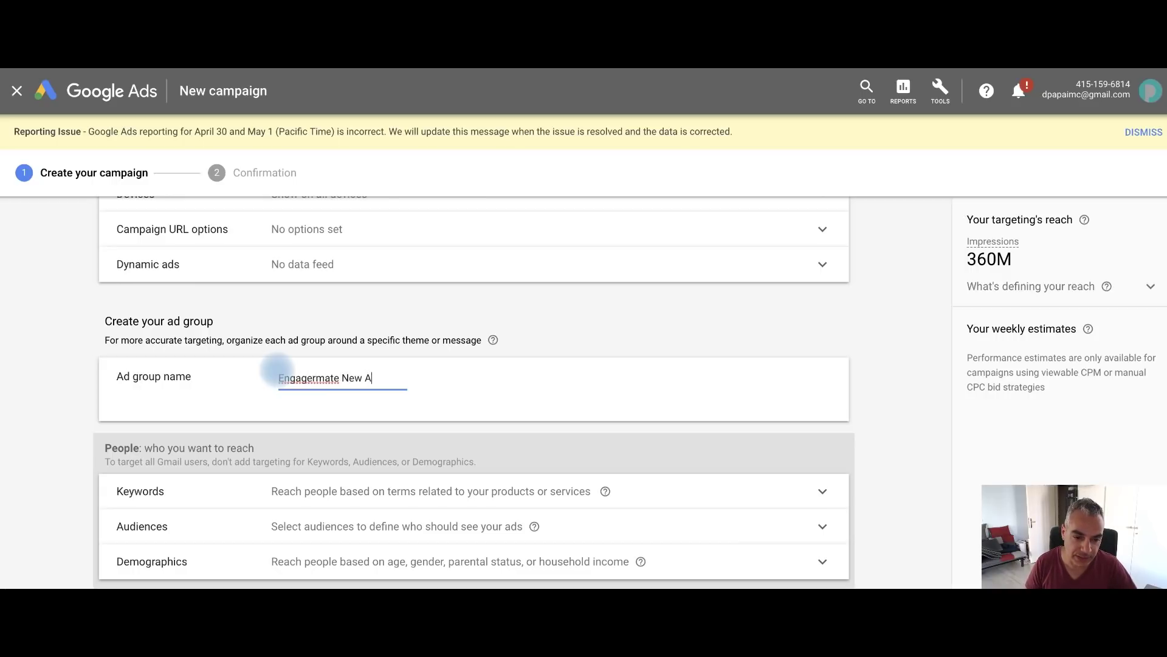
type("ds")
scroll(661, 453, "down", 1)
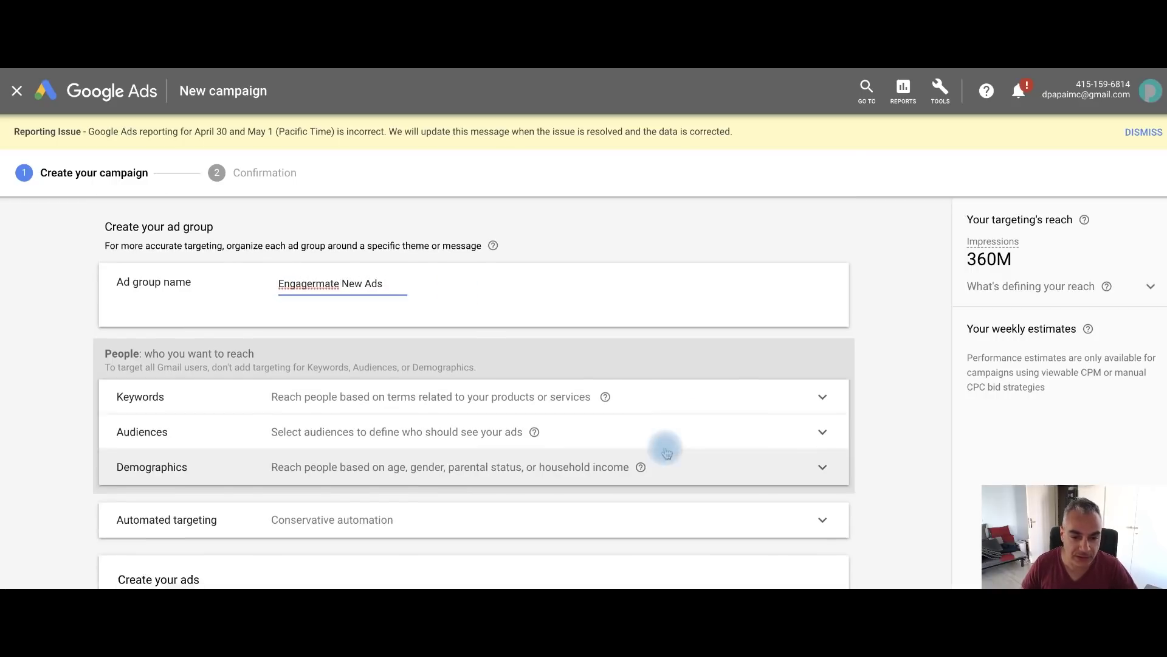
- Add all keyword ideas for instagram followers and for instagram to the ad group
left_click(645, 405)
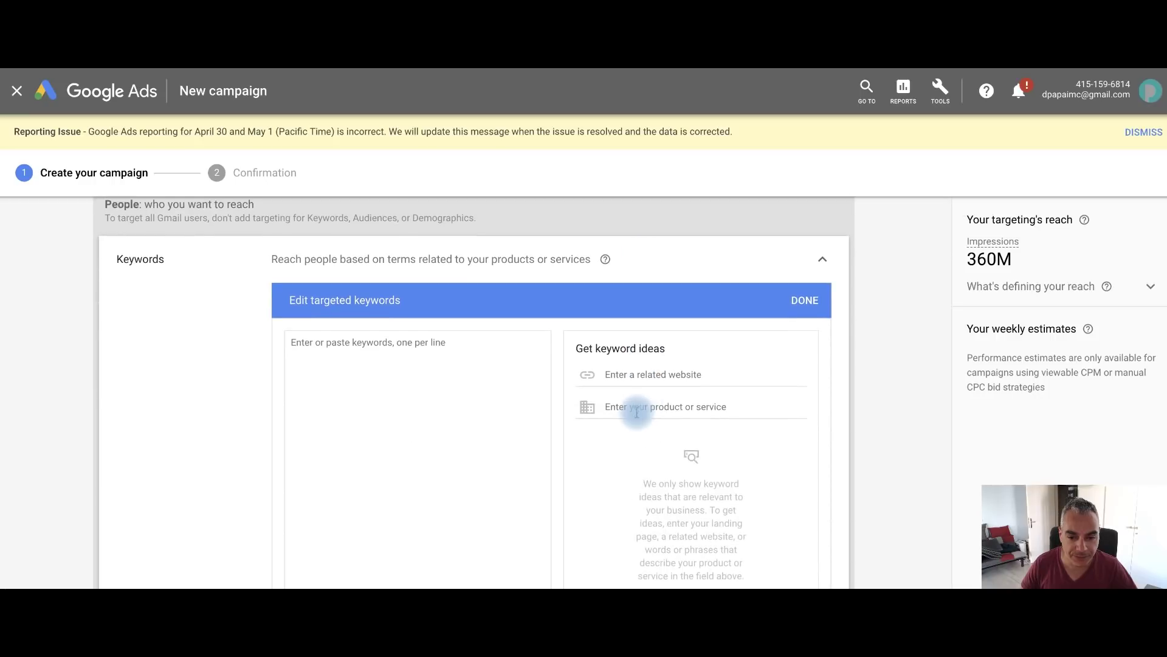
left_click(705, 331)
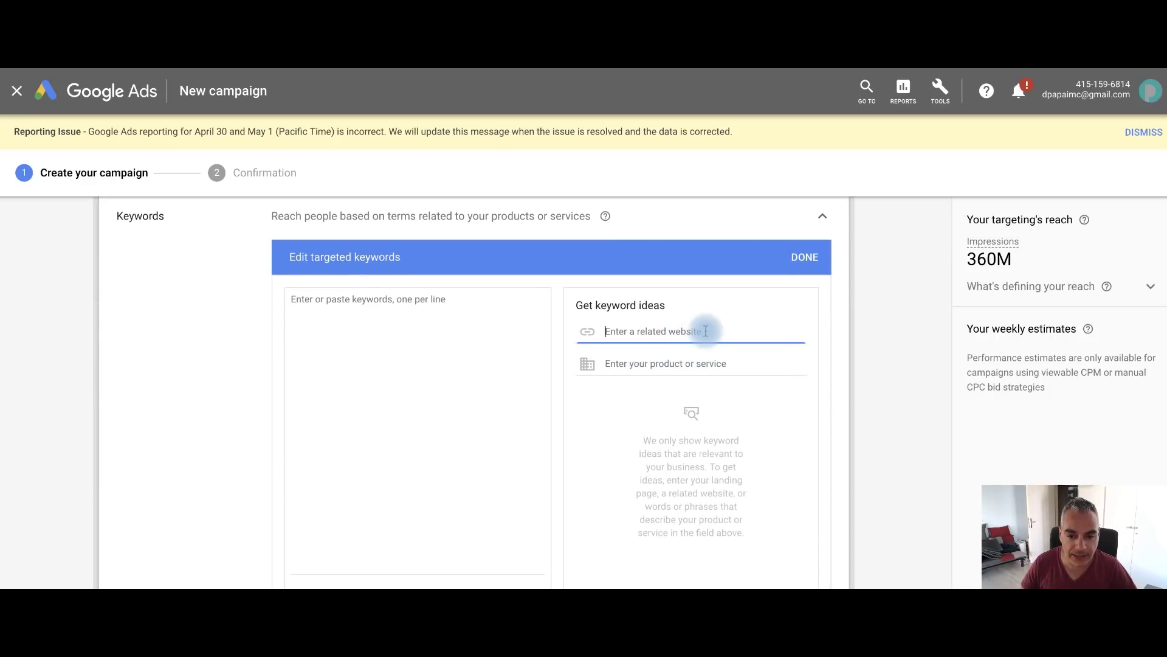
left_click(703, 363)
type("instagram followers")
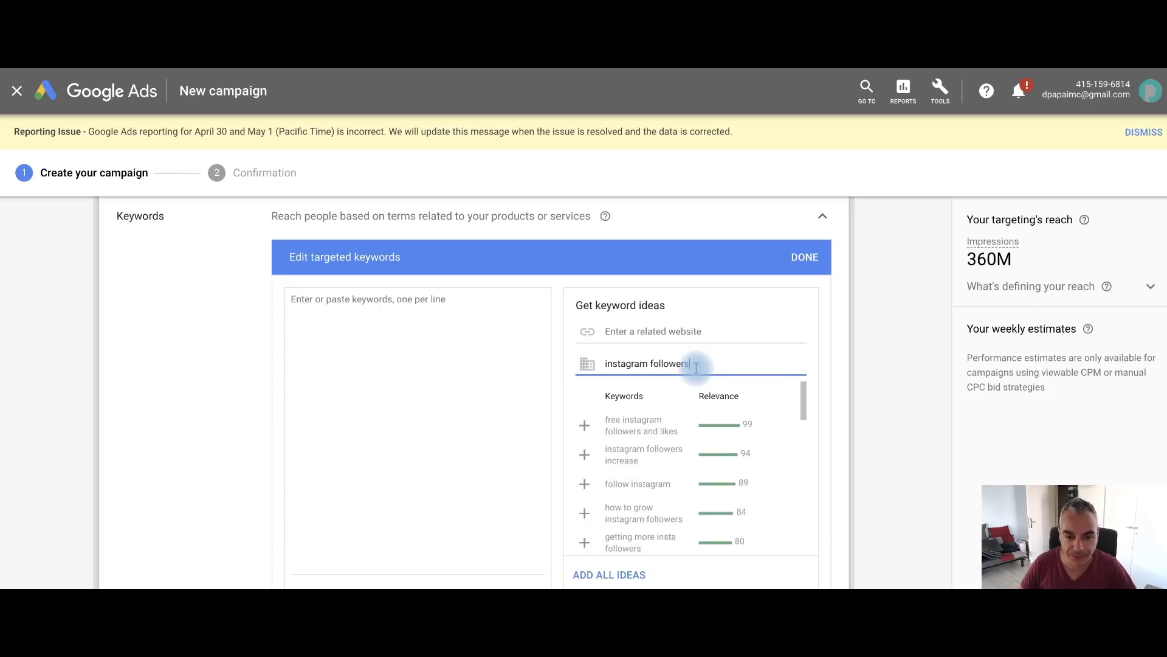
left_click(610, 574)
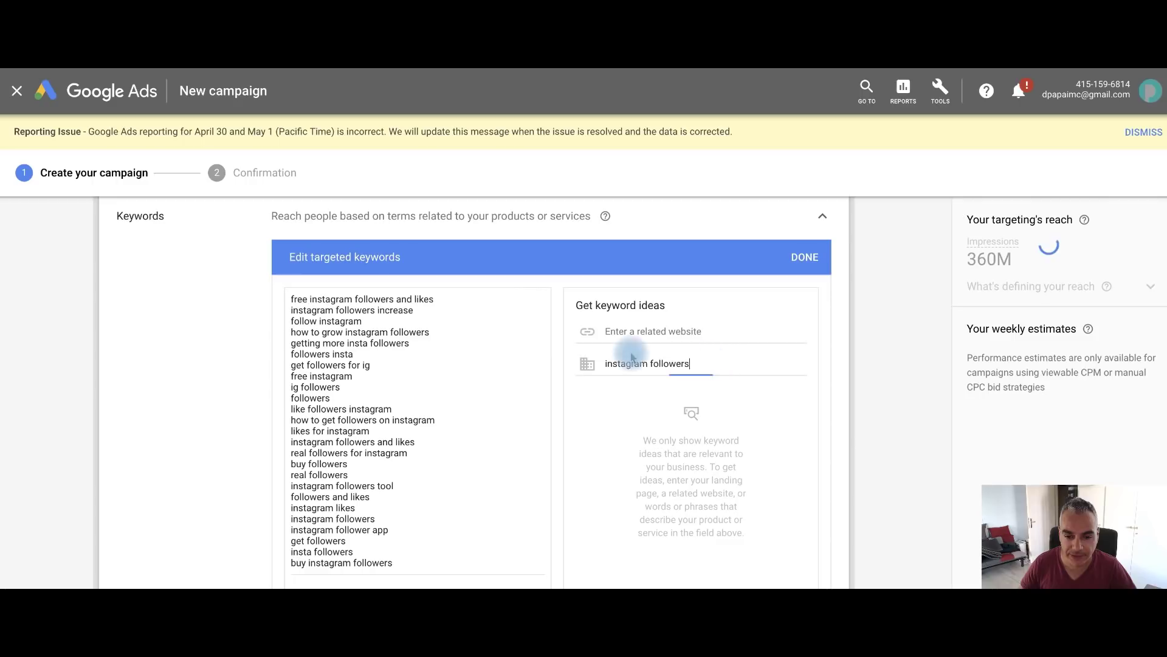
left_click_drag(711, 370, 580, 337)
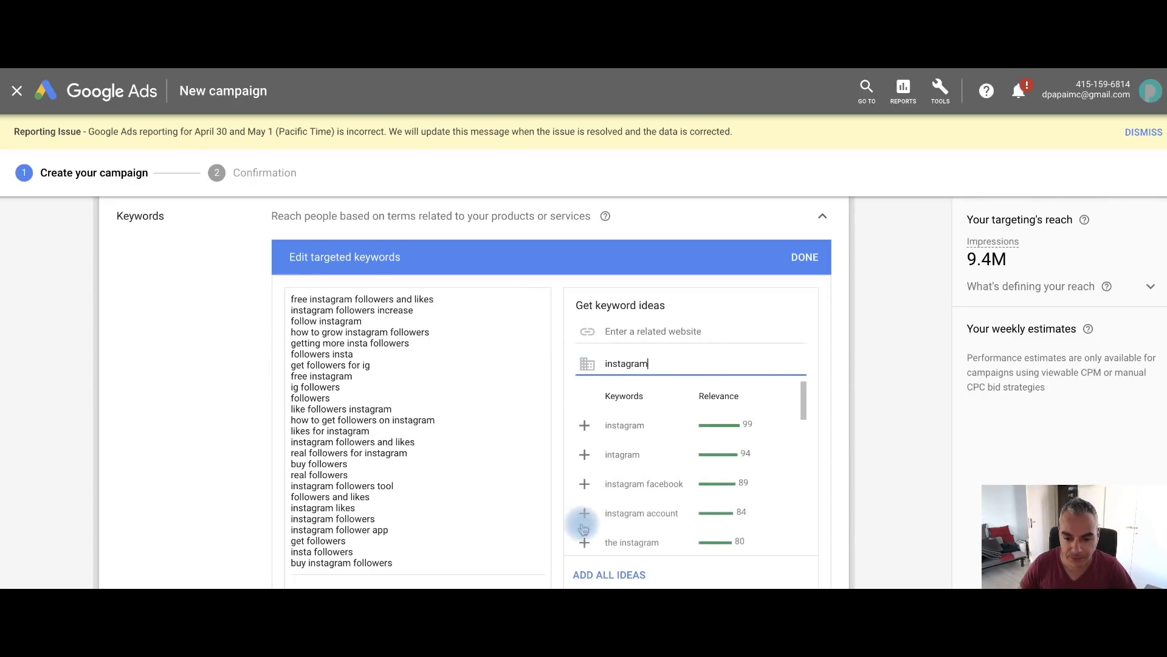
left_click(610, 573)
- Add all keyword ideas for affiliate marketing and for make money from home
left_click_drag(680, 367, 611, 358)
type("a")
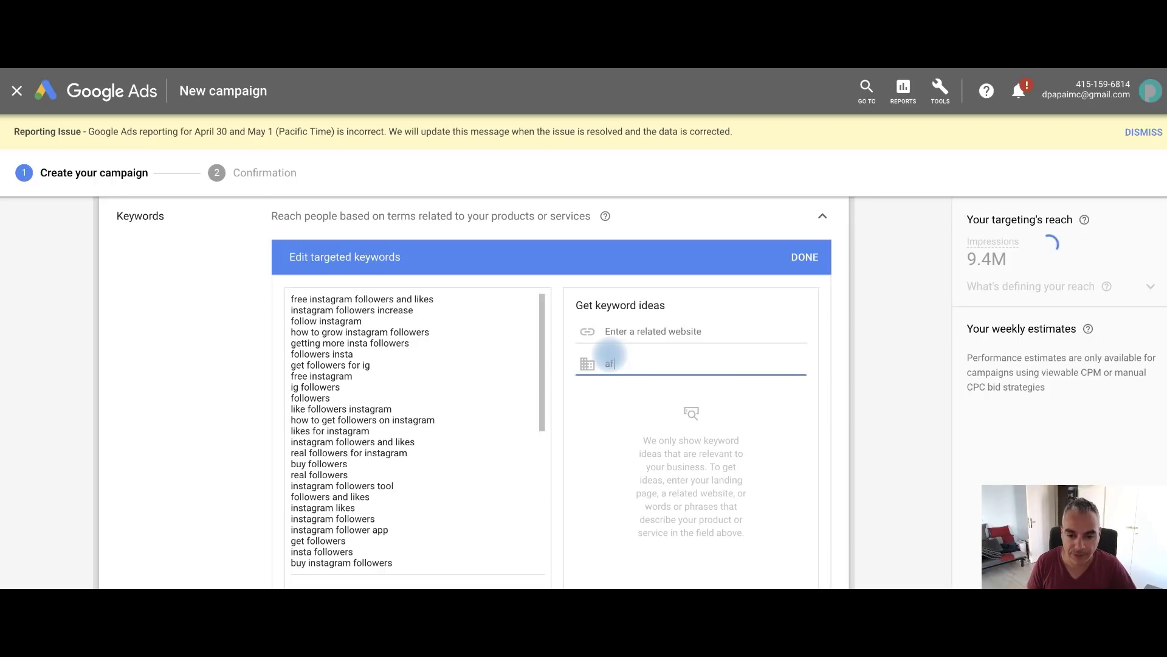
type("filiate marketing")
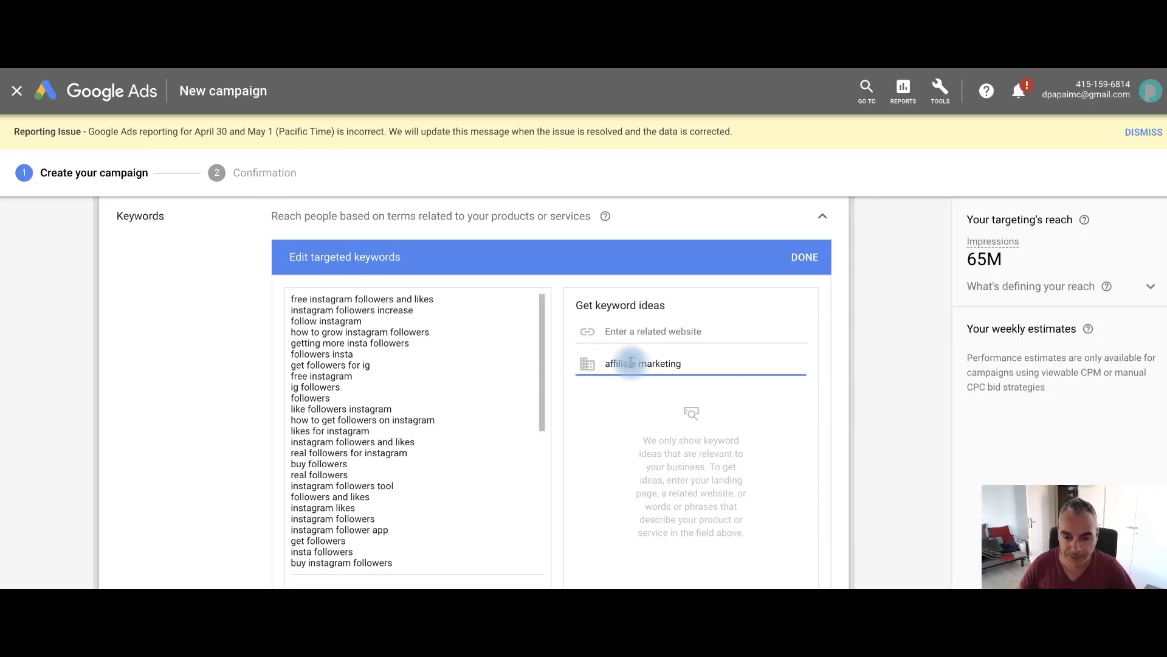
left_click(602, 577)
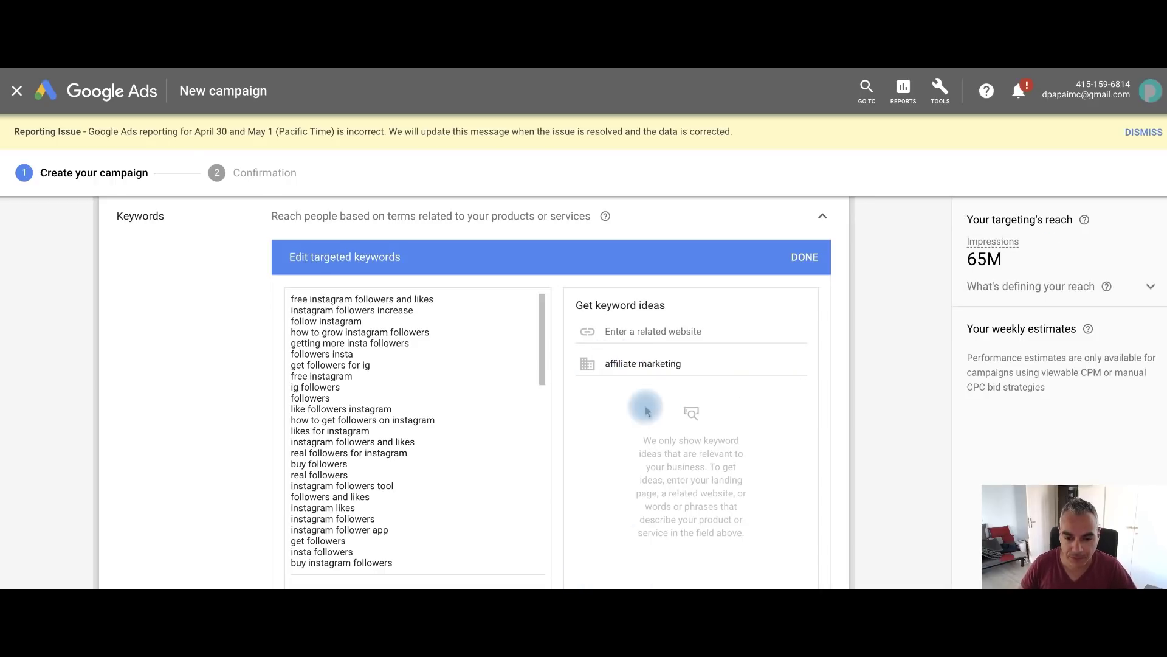
left_click_drag(683, 364, 599, 365)
type("make money from ho")
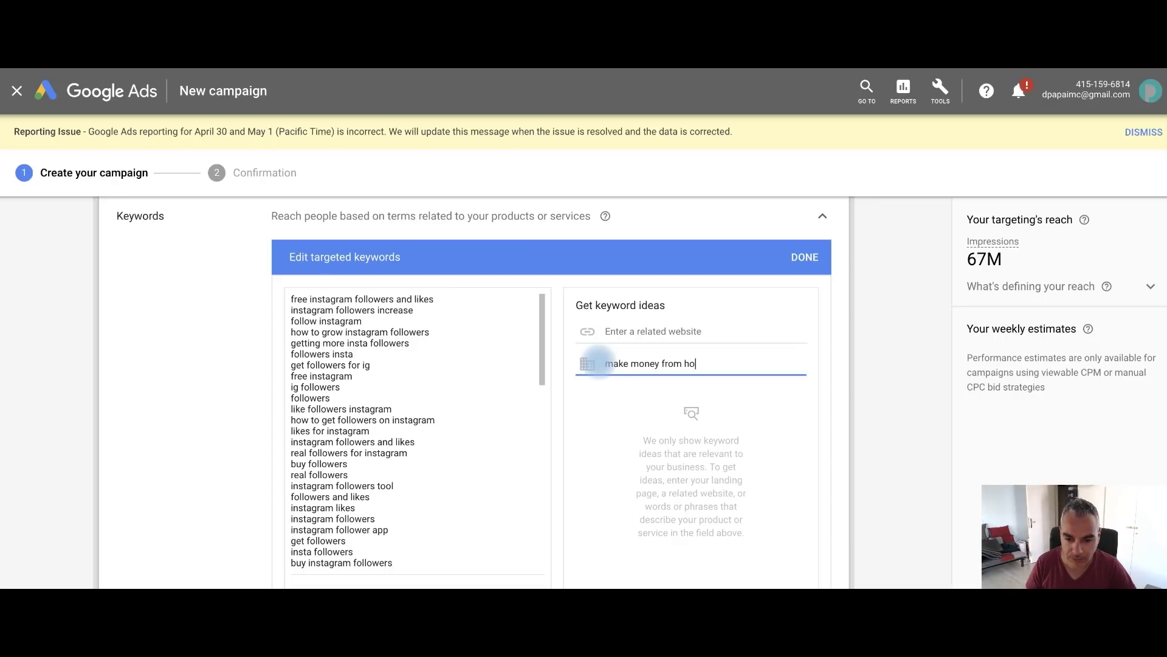
type("me")
key("Return")
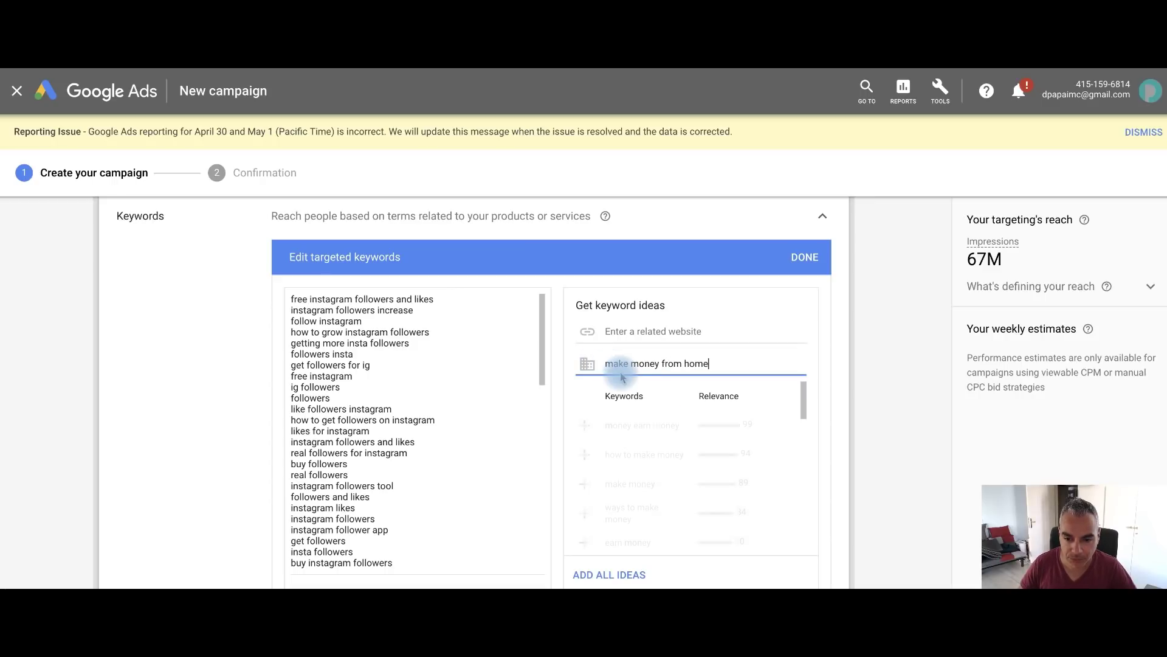
left_click(594, 571)
- Look up keyword ideas for clickbank and aweber, then clear the search field
triple_click(714, 362)
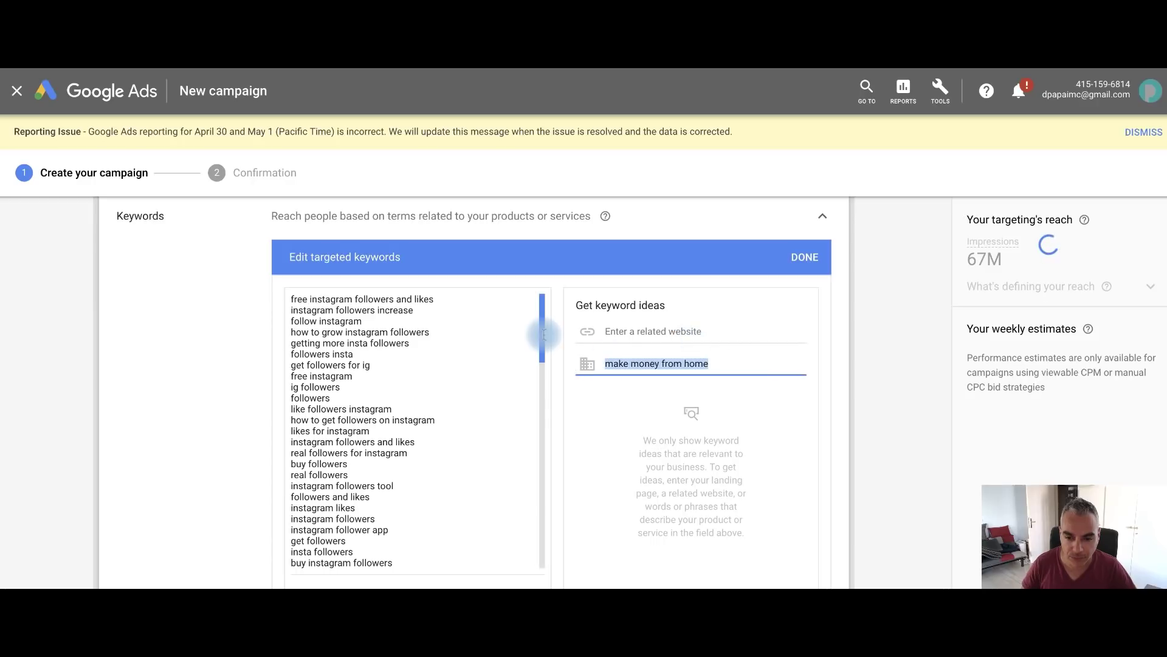
type("clickbank")
key("Return")
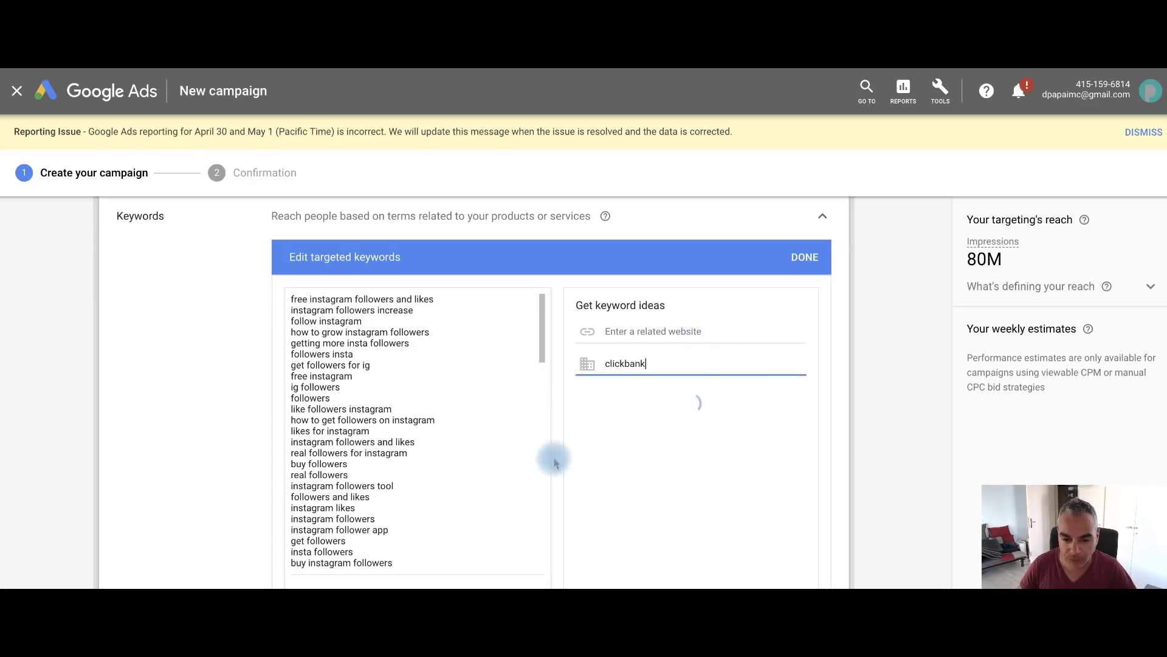
left_click(594, 569)
left_click(679, 362)
type("awe")
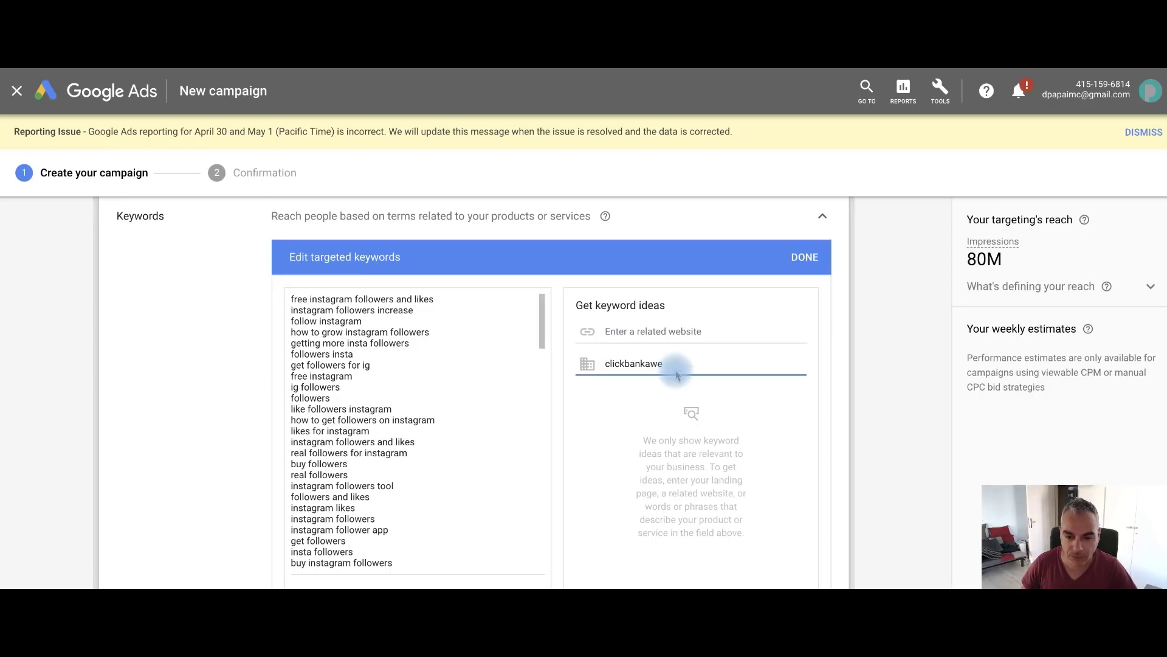
triple_click(673, 364)
type("aweber")
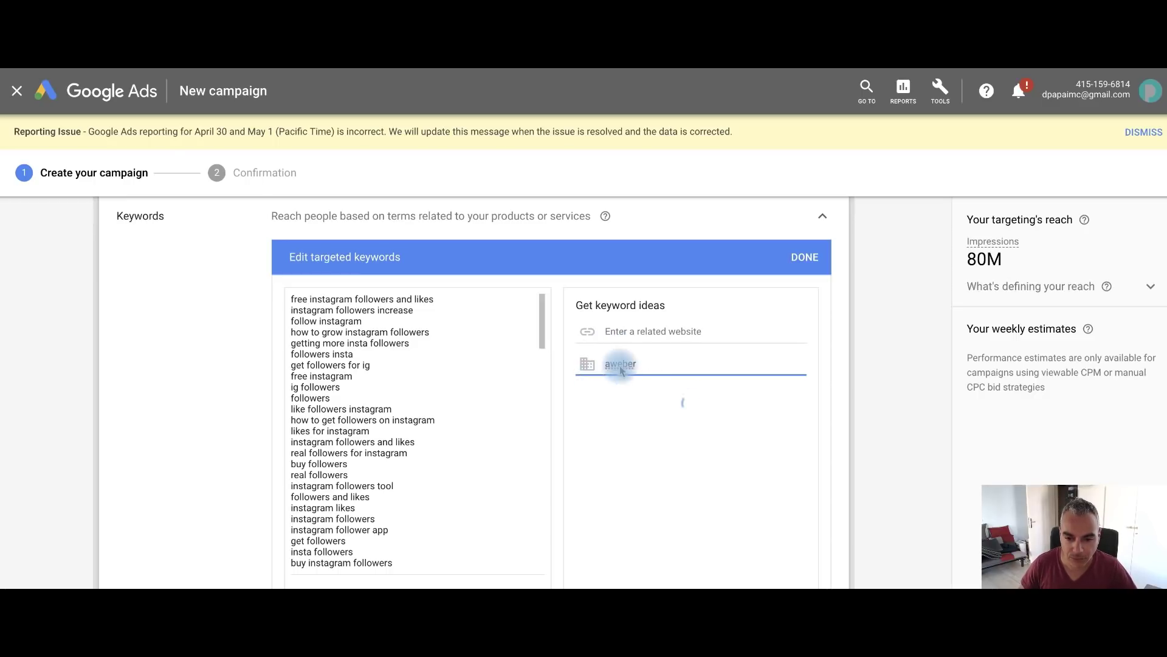
left_click(618, 579)
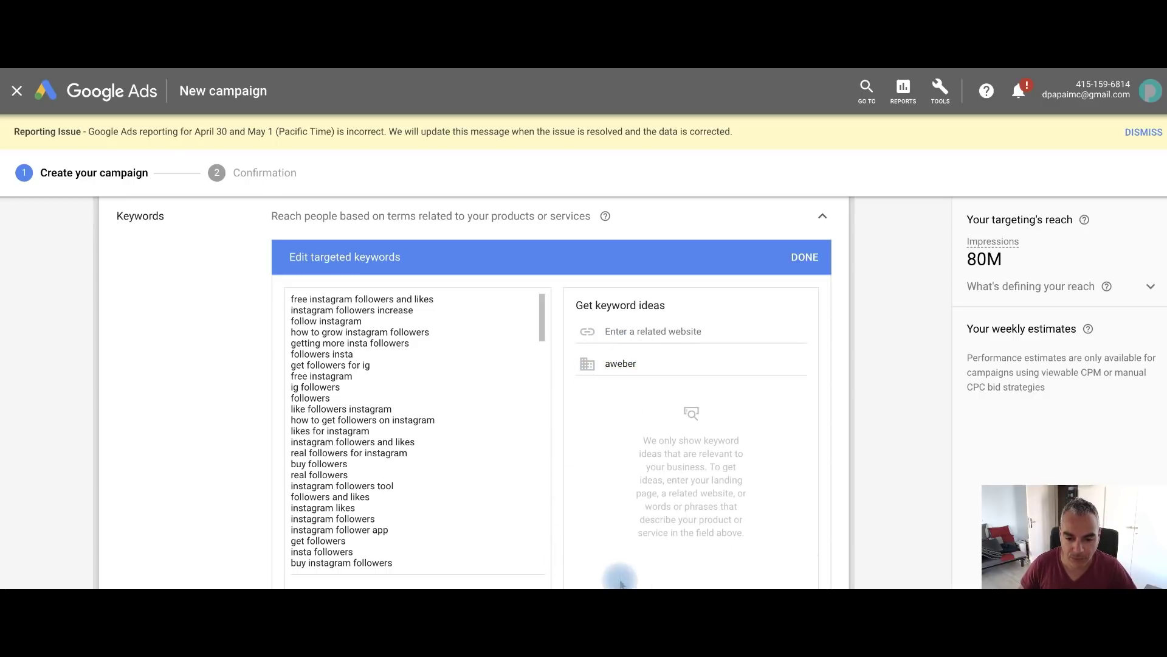
double_click(665, 364)
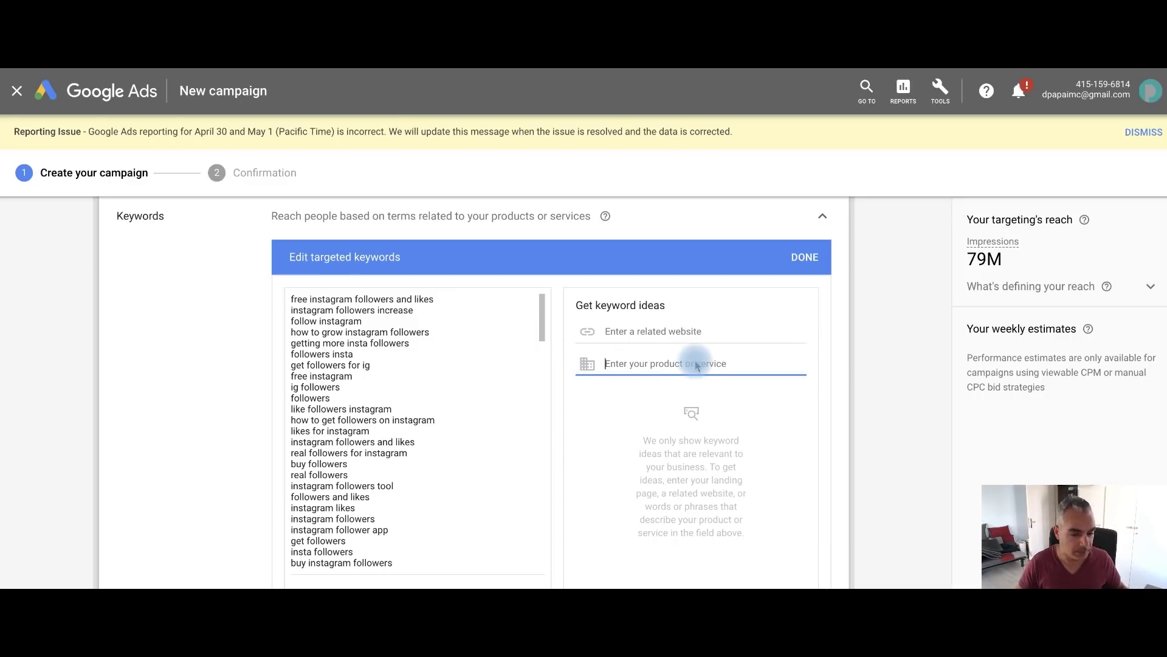
scroll(682, 373, "down", 3)
scroll(682, 370, "down", 2)
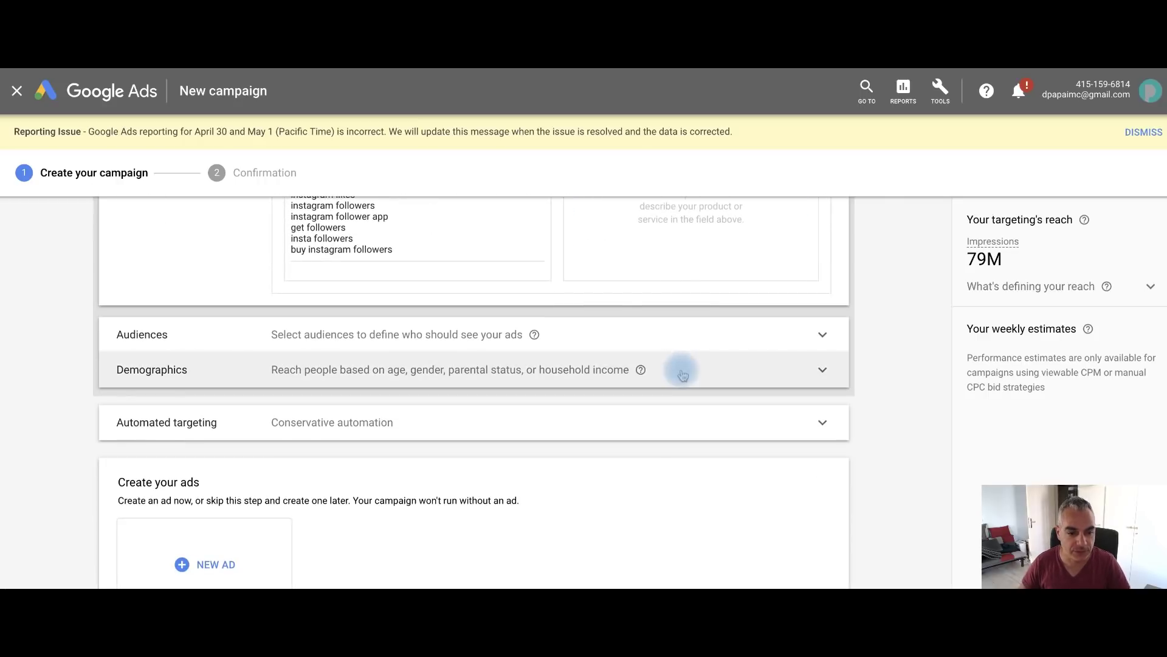
- Under Demographics untick Age 65+ and Unknown, leaving automated targeting on Conservative
left_click(768, 349)
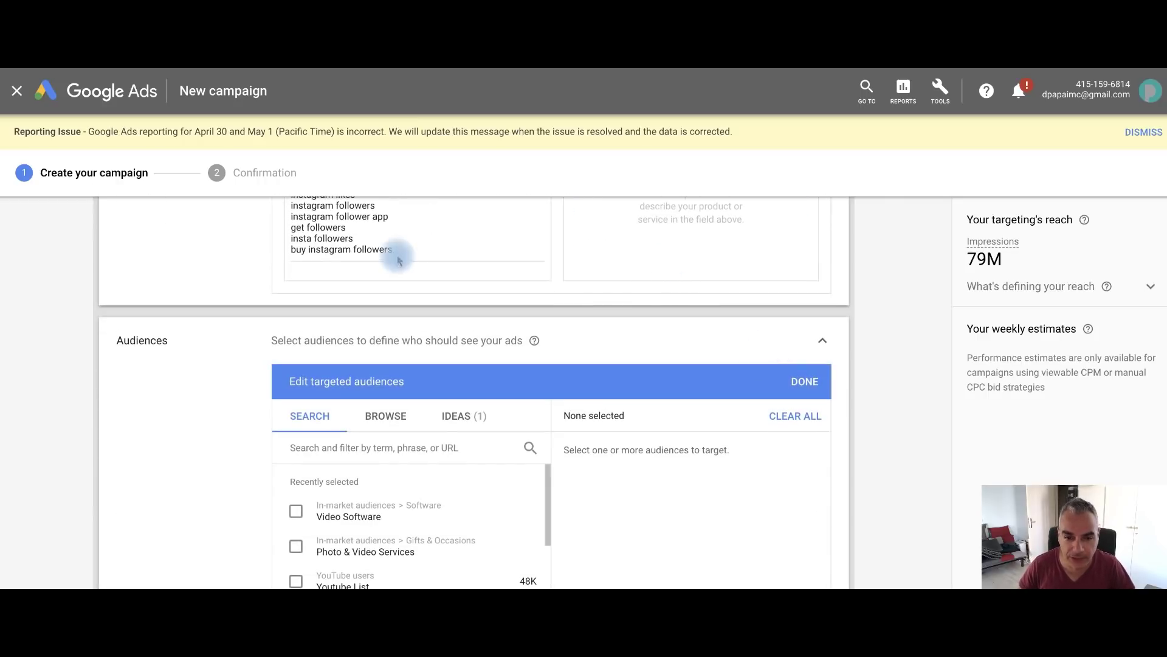
scroll(273, 328, "down", 2)
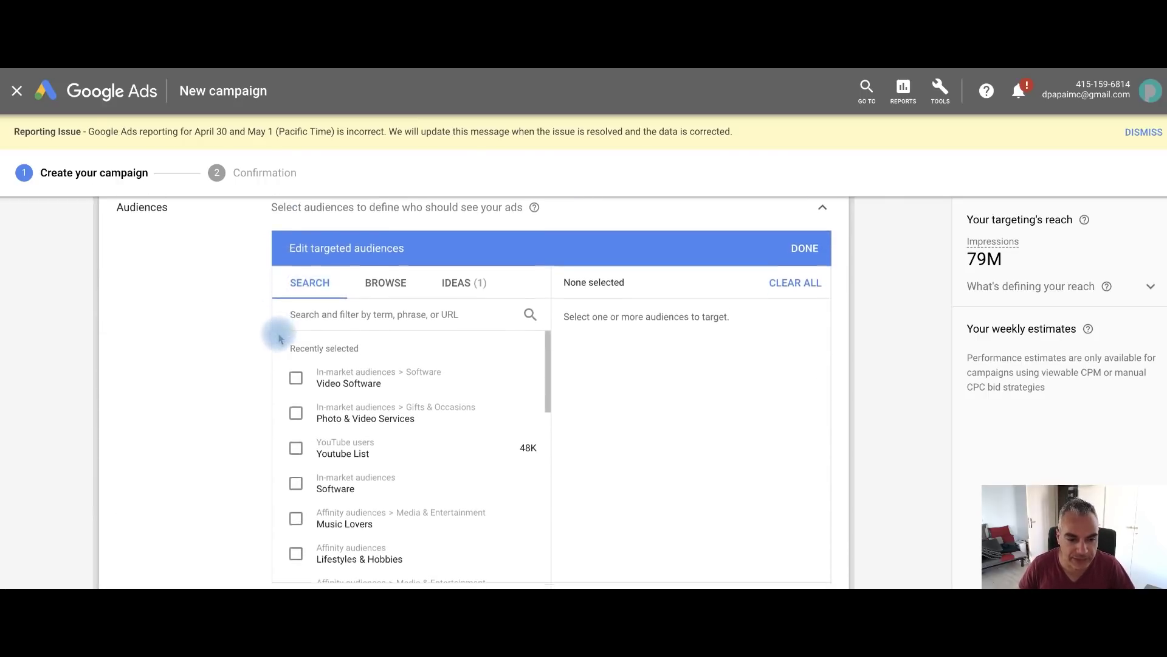
scroll(202, 272, "down", 1)
scroll(260, 307, "down", 1)
scroll(339, 392, "down", 2)
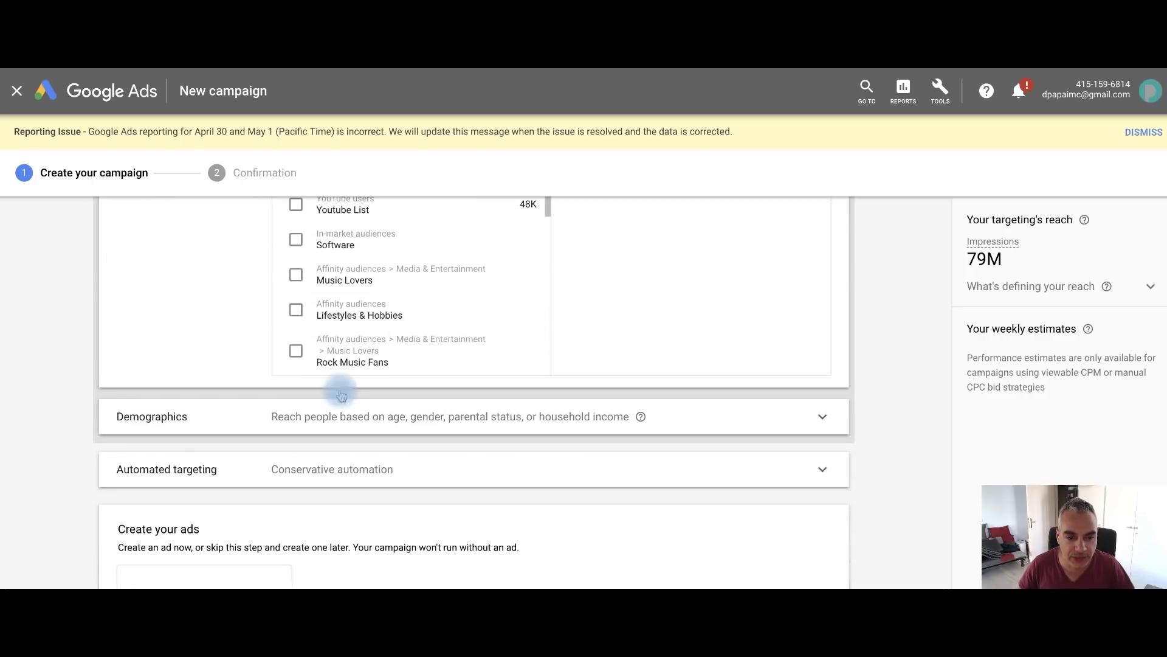
scroll(702, 374, "down", 2)
left_click(706, 329)
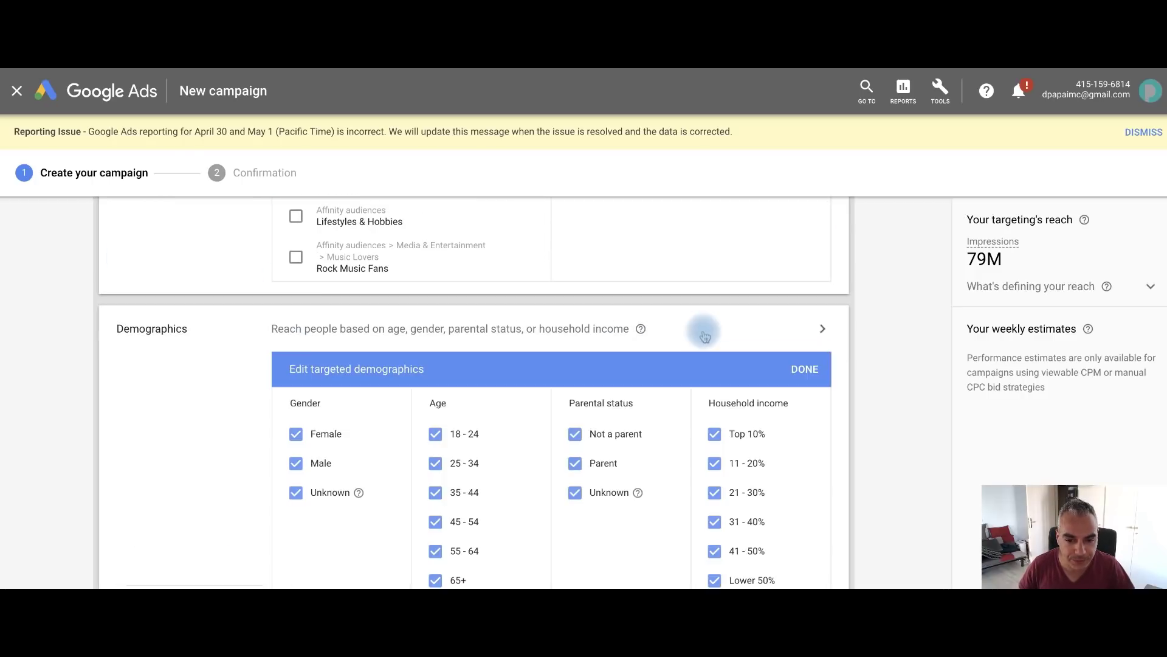
scroll(481, 352, "down", 1)
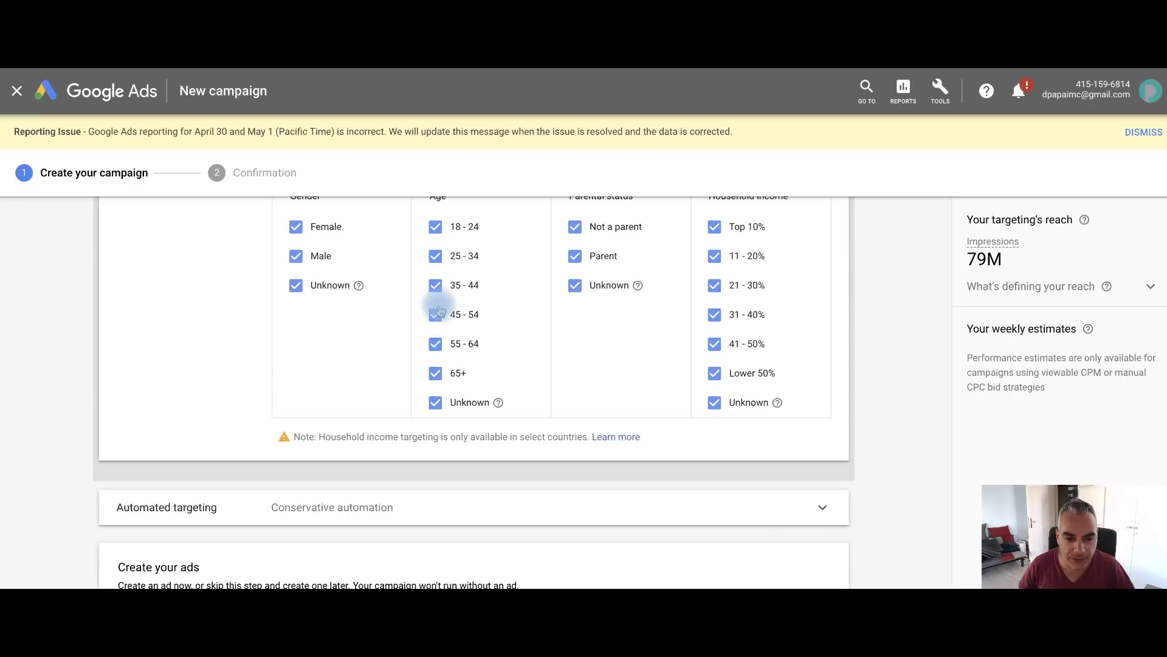
left_click(436, 373)
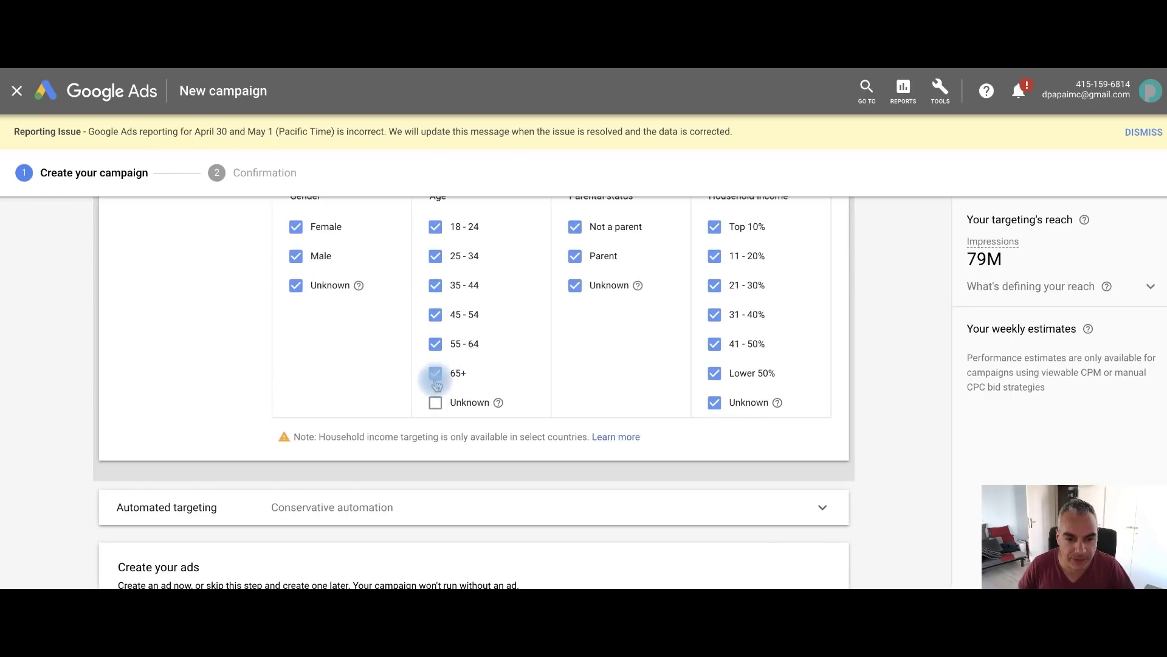
left_click(434, 226)
scroll(385, 326, "down", 2)
scroll(468, 320, "down", 1)
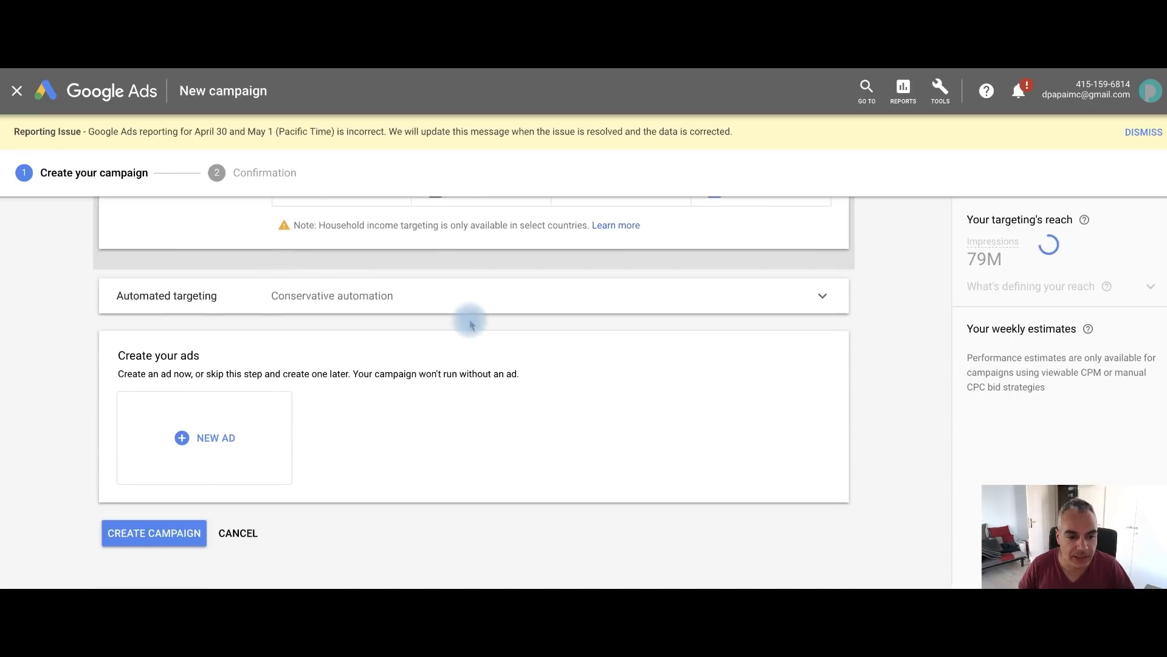
left_click(417, 301)
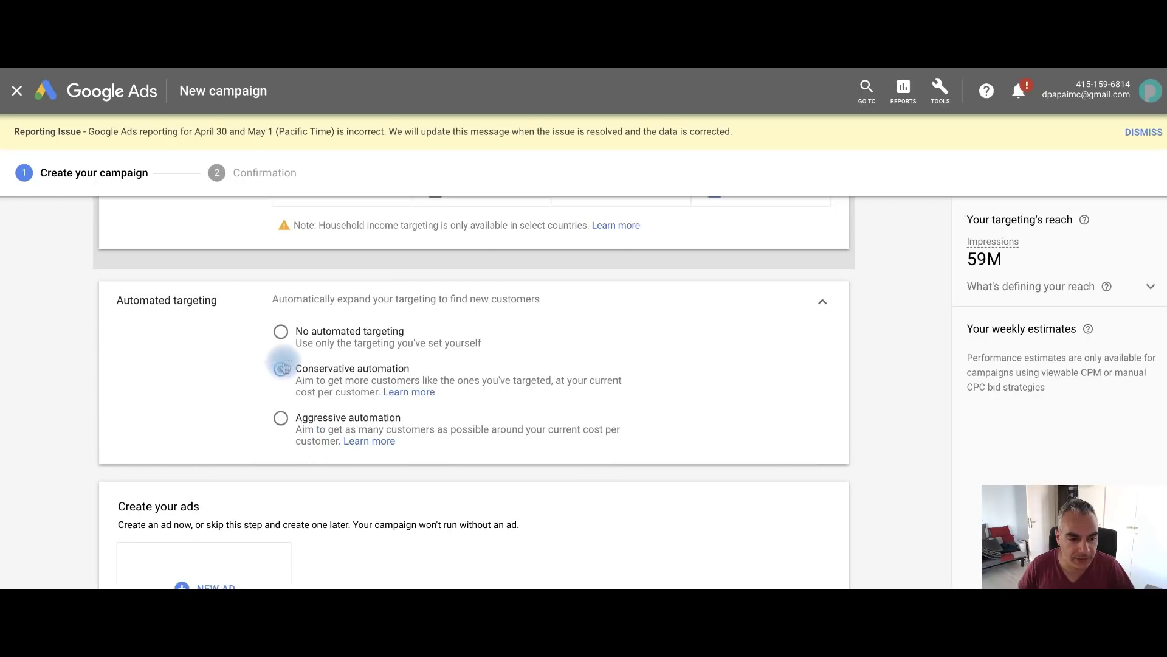
left_click(822, 308)
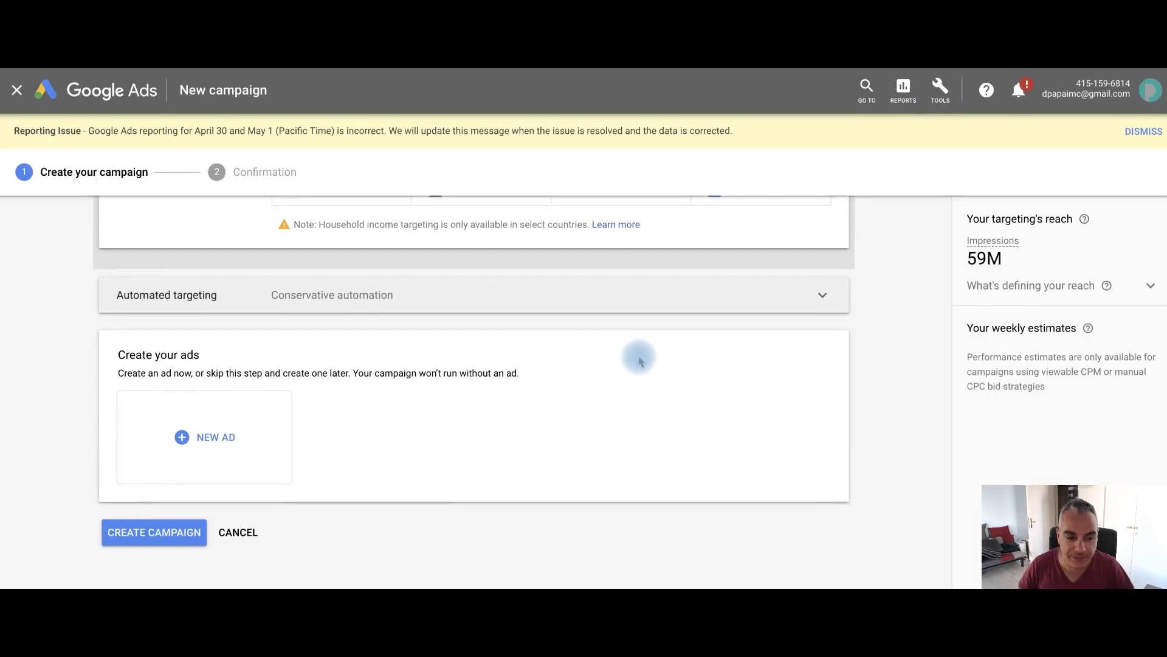
- Create a new Gmail ad and enter Engagermate as its business name
left_click(192, 437)
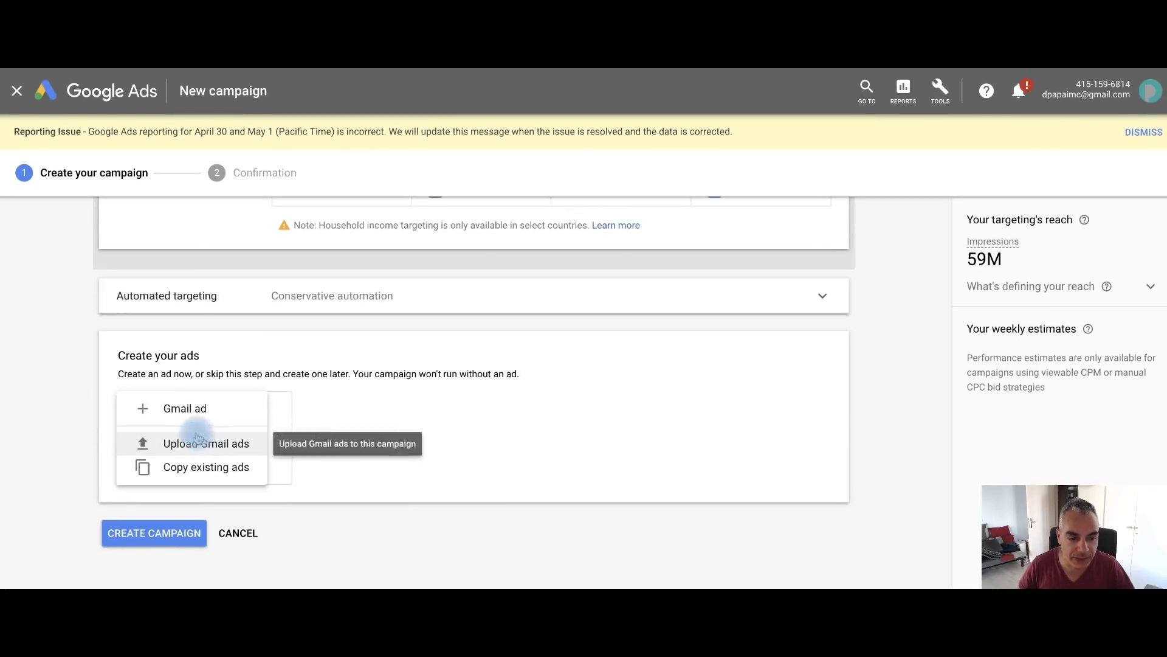
left_click(192, 408)
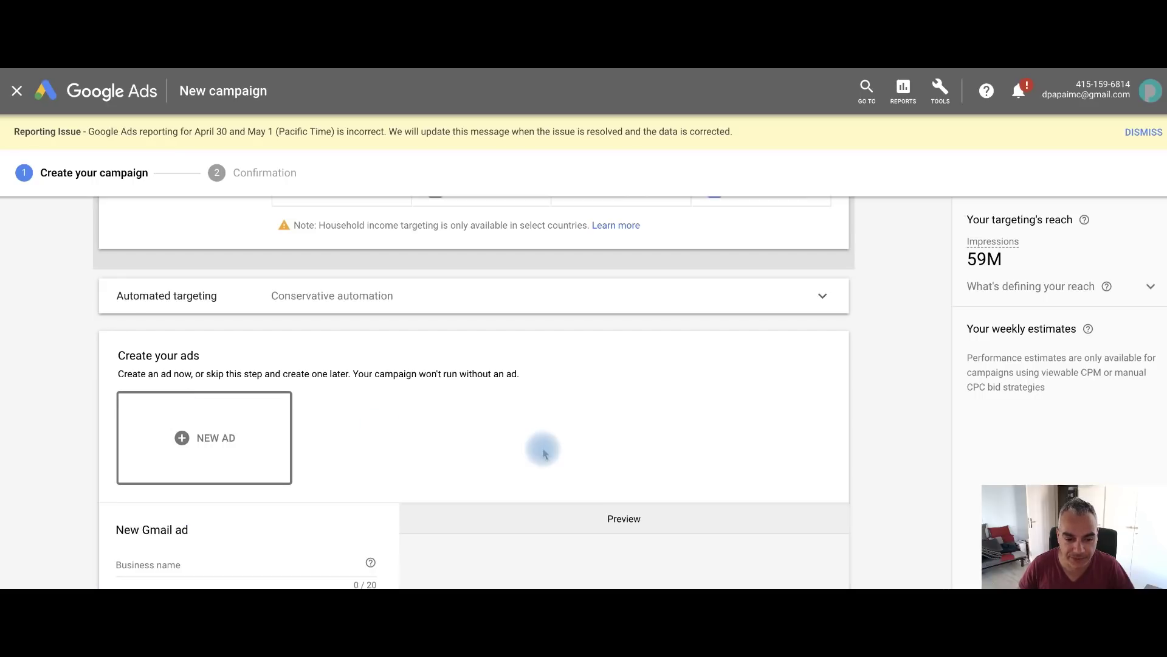
scroll(538, 448, "down", 3)
left_click(252, 369)
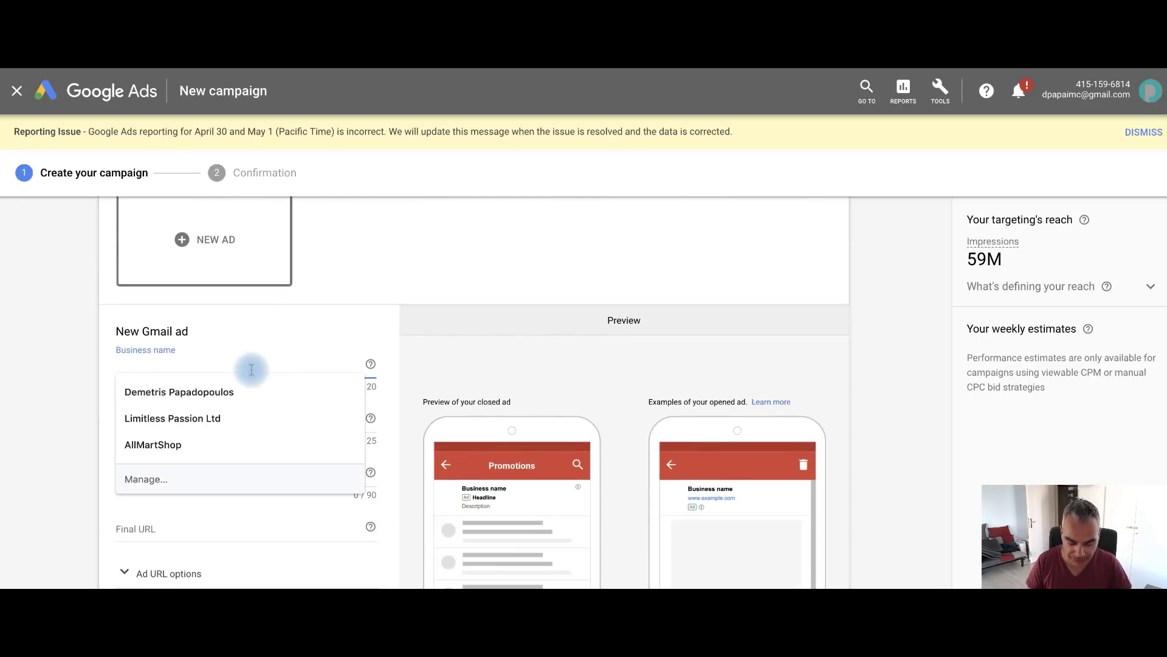
type("Engagermate")
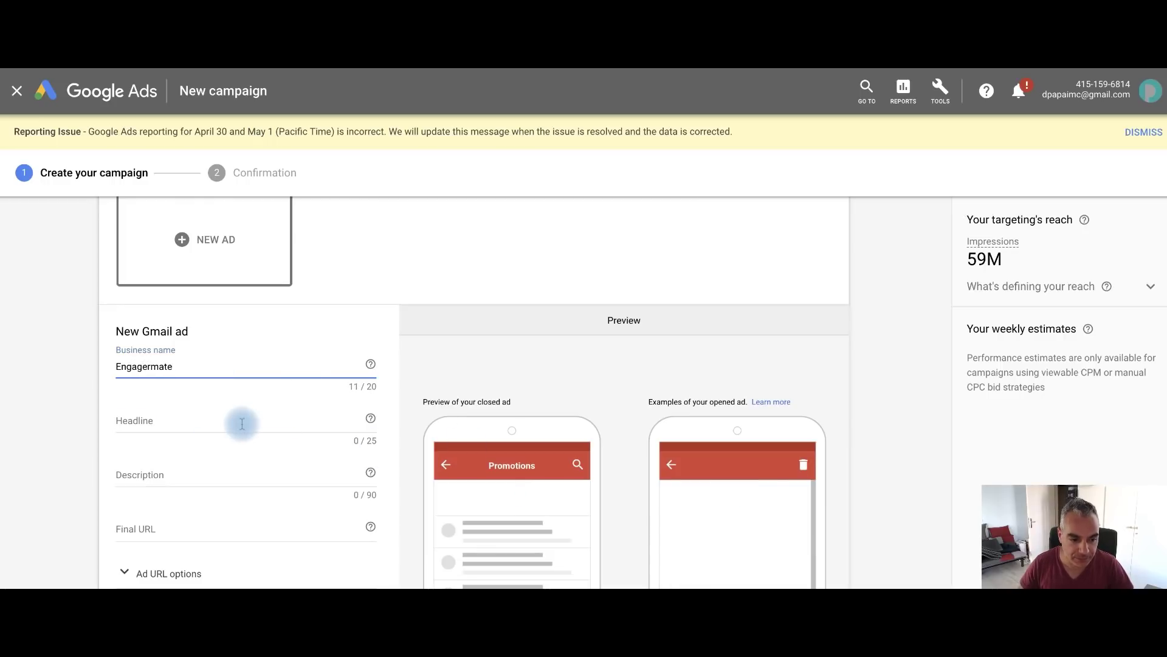
left_click(242, 423)
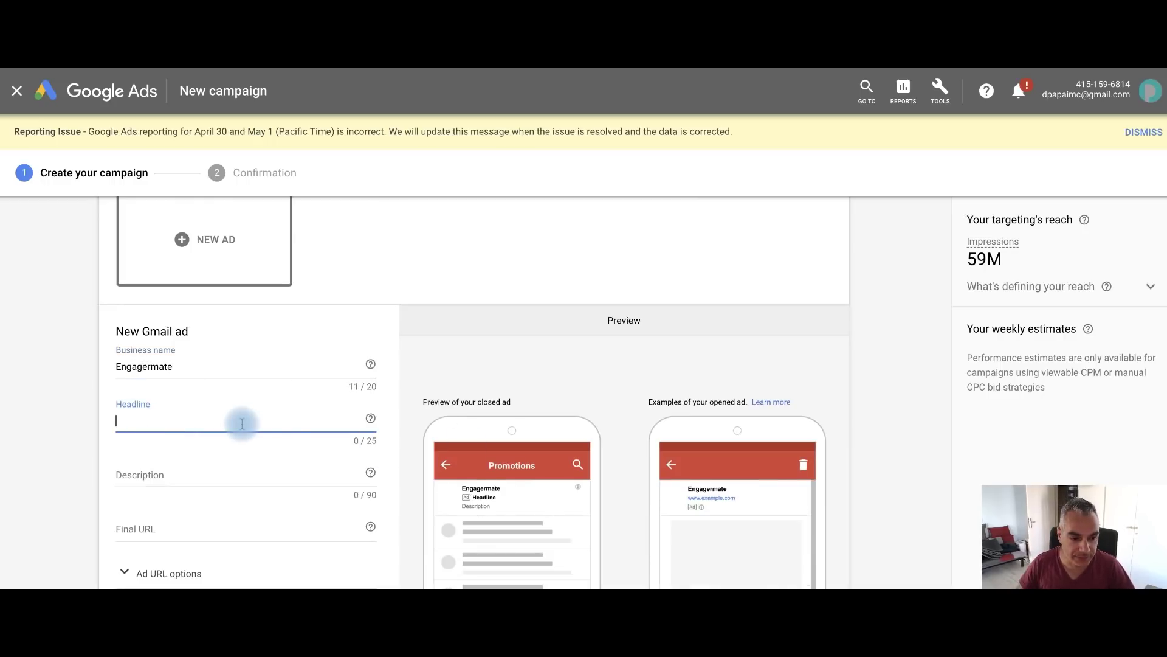
scroll(242, 424, "down", 2)
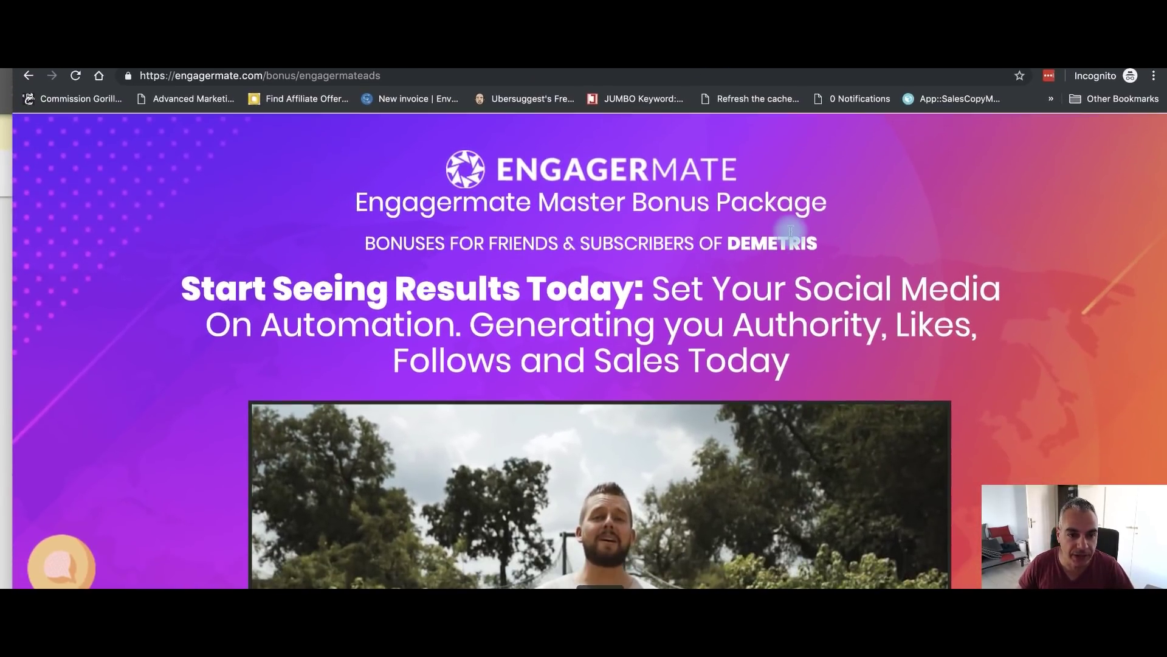
scroll(794, 234, "down", 2)
scroll(795, 233, "down", 3)
scroll(794, 234, "down", 3)
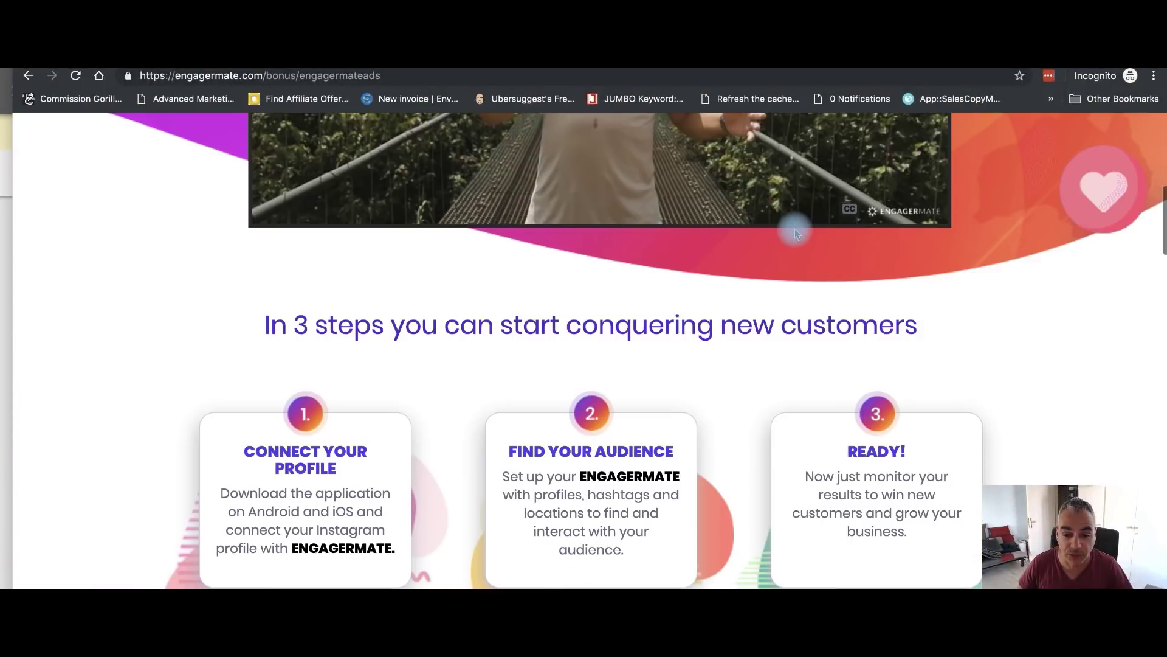
scroll(794, 234, "up", 1)
scroll(794, 233, "up", 1)
scroll(794, 234, "up", 2)
scroll(794, 234, "up", 3)
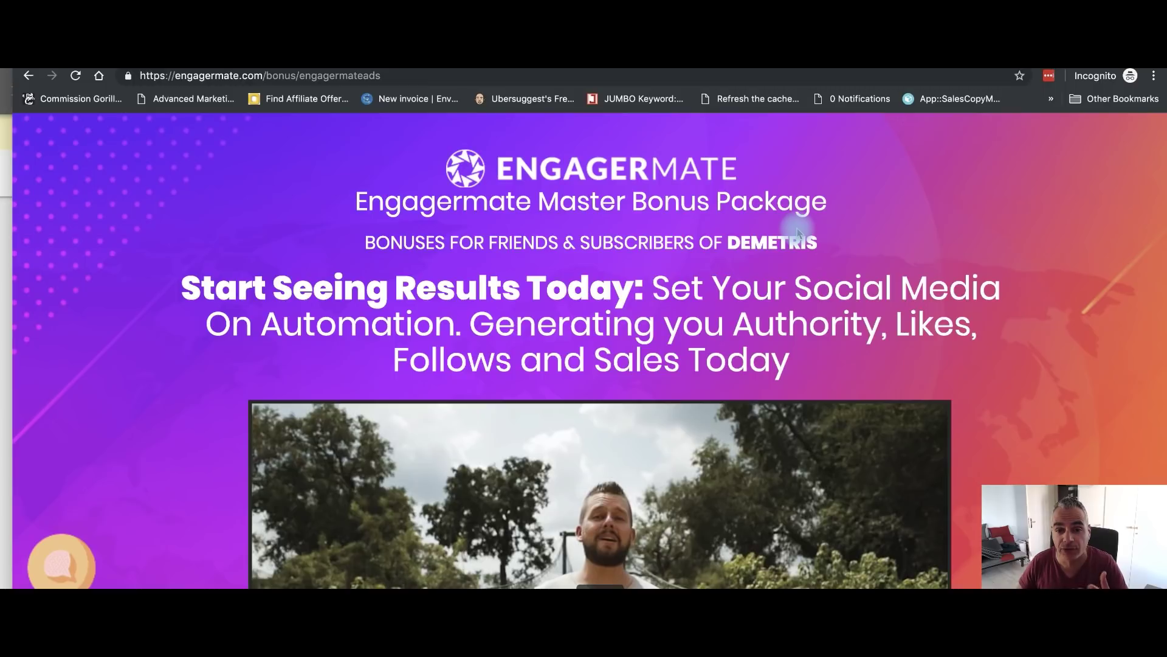
- Review the Engagermate bonus page in Chrome and switch back to the Google Ads form
left_click_drag(843, 251, 675, 232)
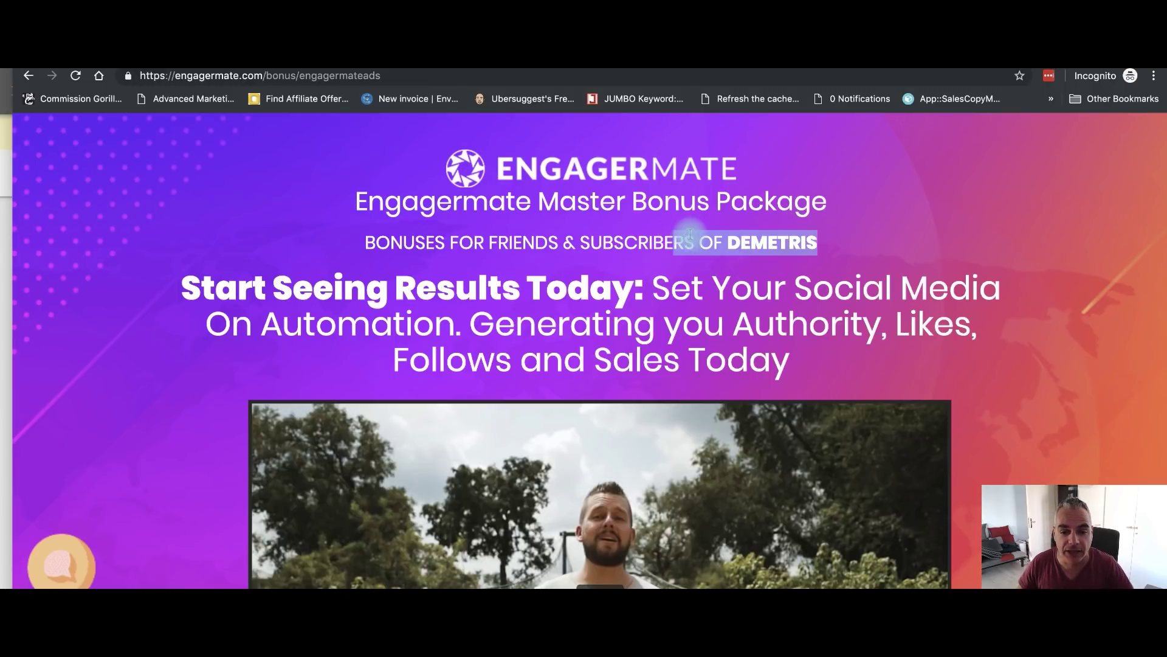
scroll(690, 235, "down", 1)
scroll(690, 235, "down", 4)
scroll(691, 237, "down", 1)
scroll(692, 241, "down", 2)
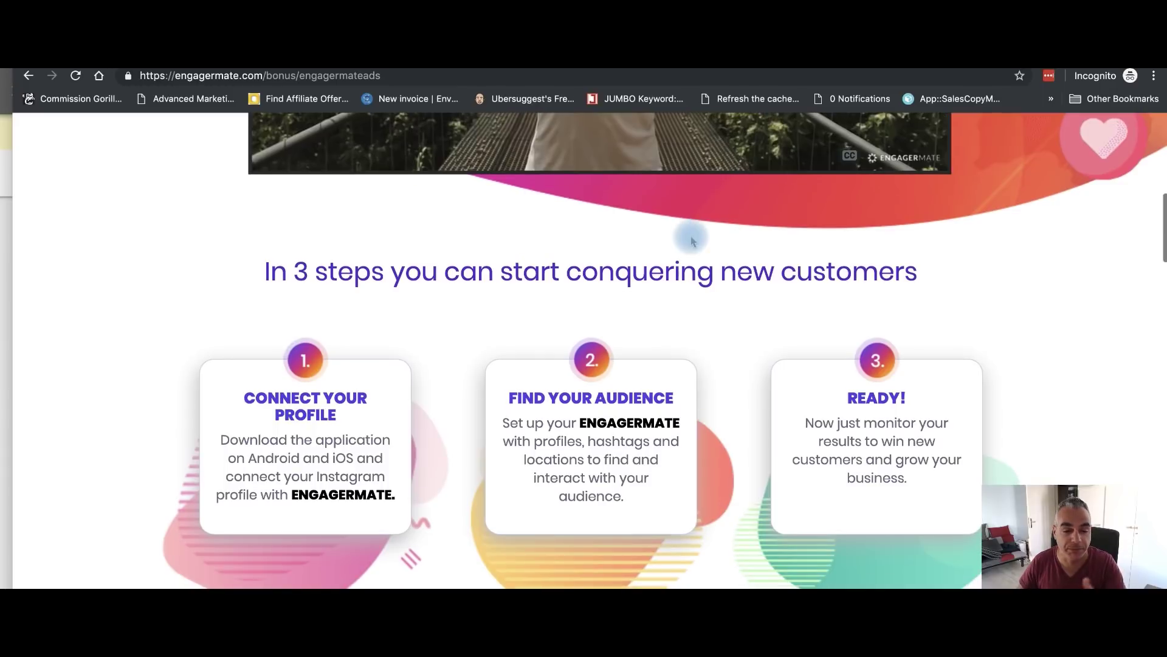
scroll(691, 235, "down", 1)
scroll(691, 162, "up", 3)
scroll(686, 313, "up", 5)
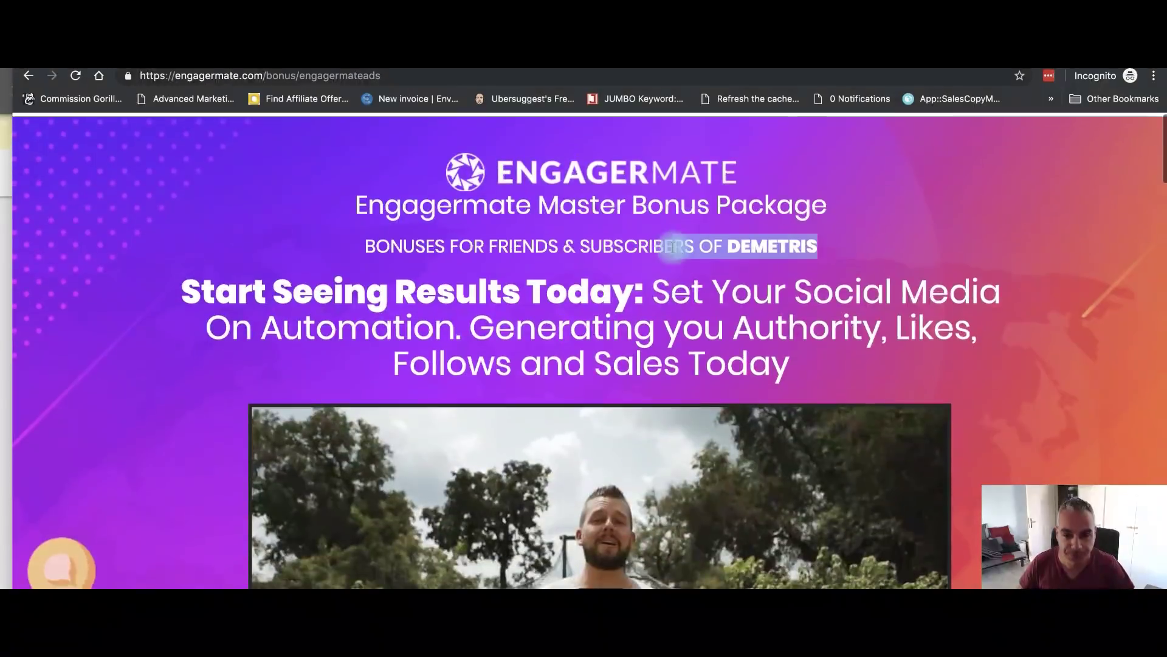
left_click(350, 284)
key("super+grave")
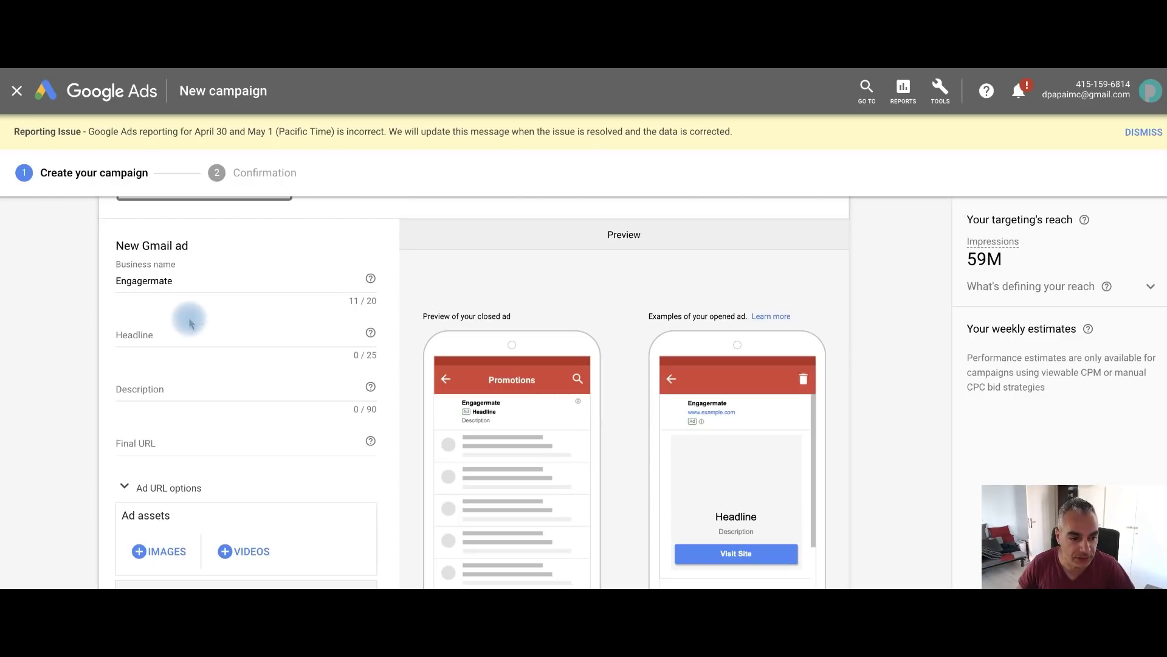
- Enter headline 'Social media on autopilot' and the flood-gates organic traffic description
left_click(183, 338)
type("Set")
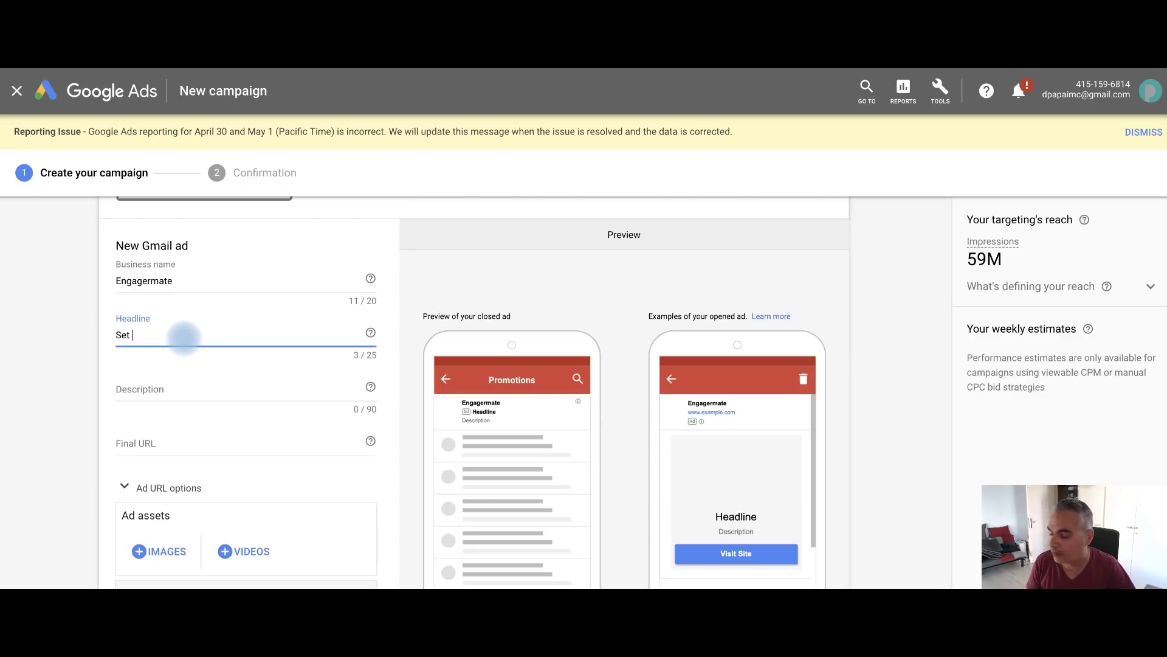
type("Yopur")
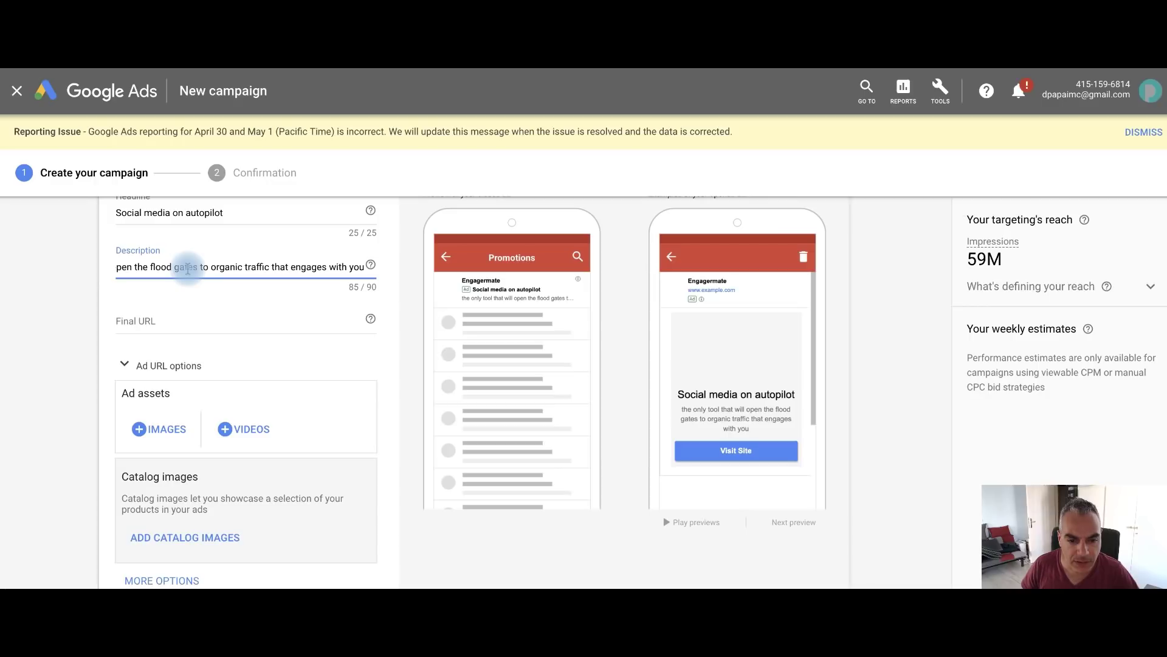
left_click_drag(186, 268, 41, 273)
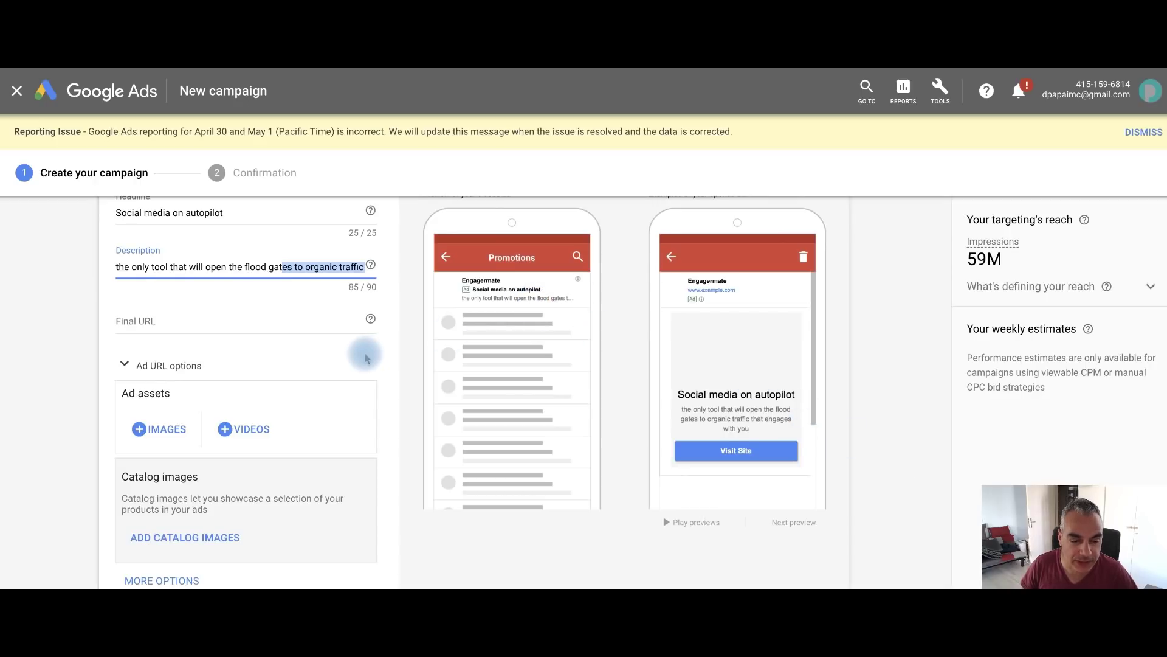
scroll(365, 358, "down", 1)
scroll(365, 359, "down", 1)
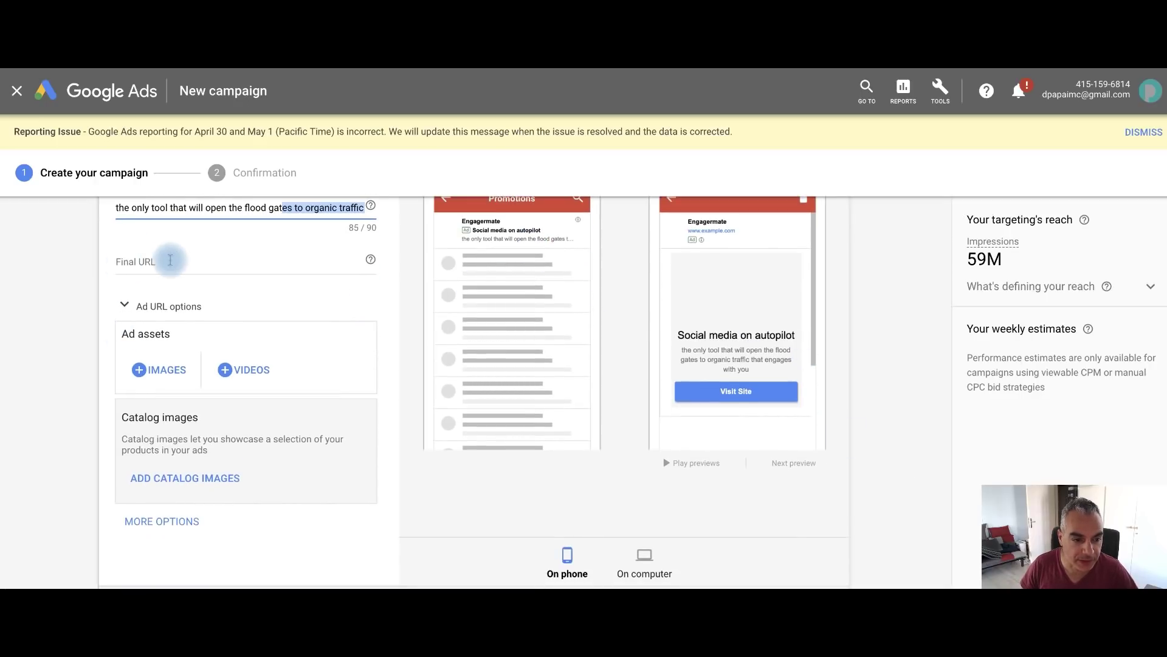
left_click(166, 261)
type("https://")
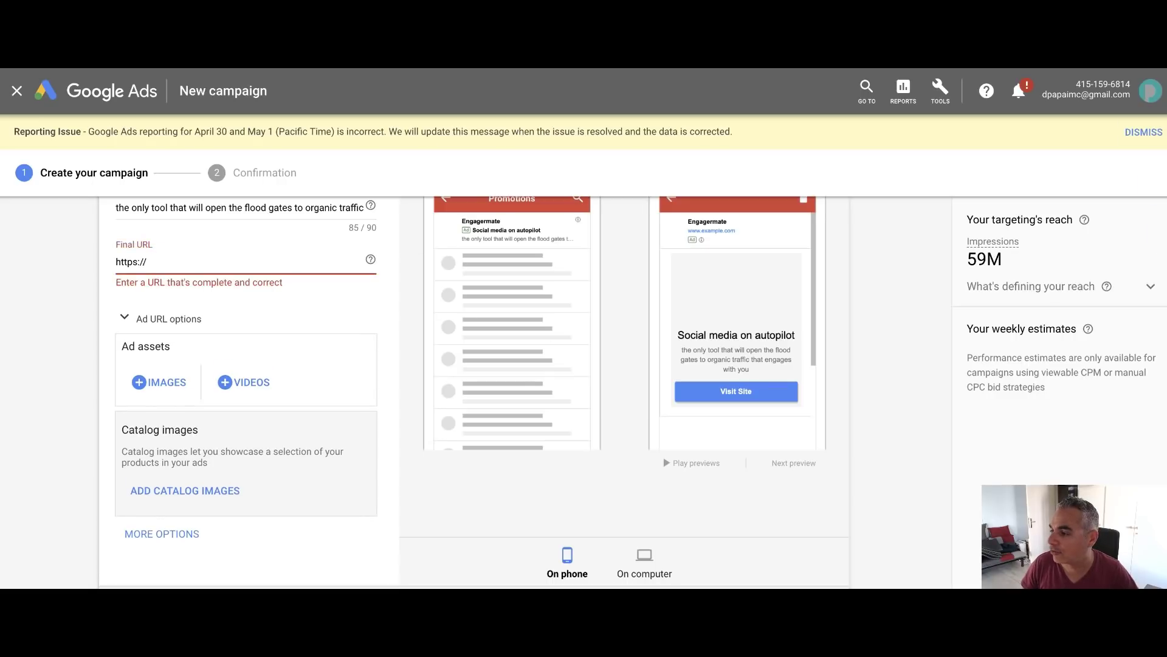
type("s")
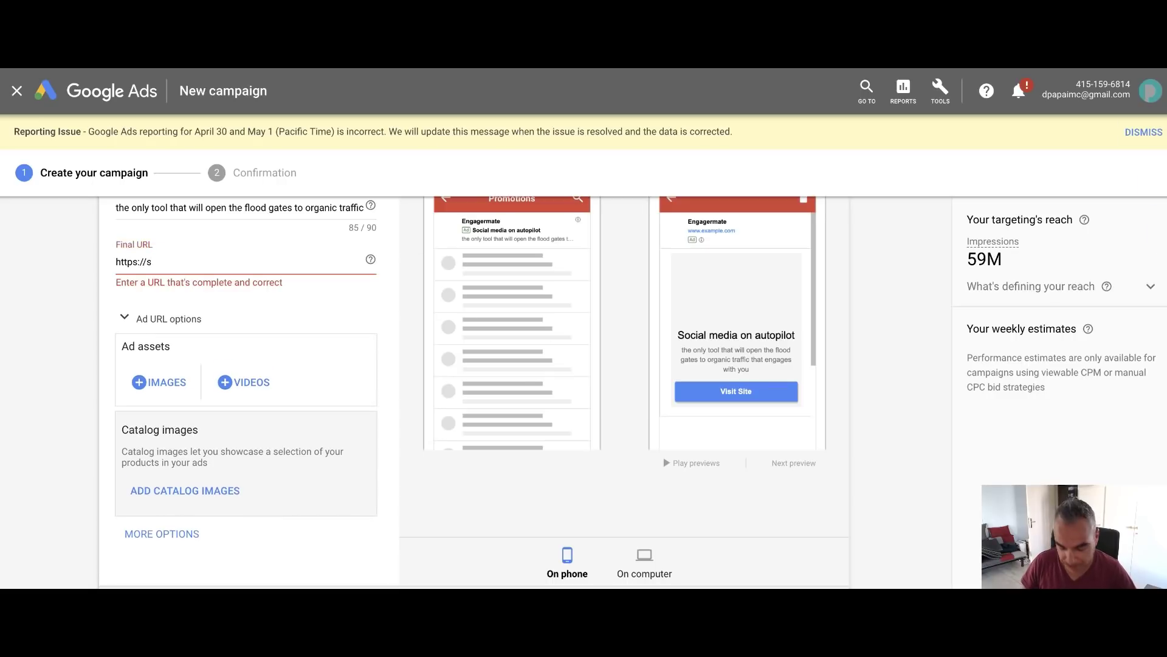
triple_click(162, 262)
type("https://engagermate.com/bonus/engagermateads")
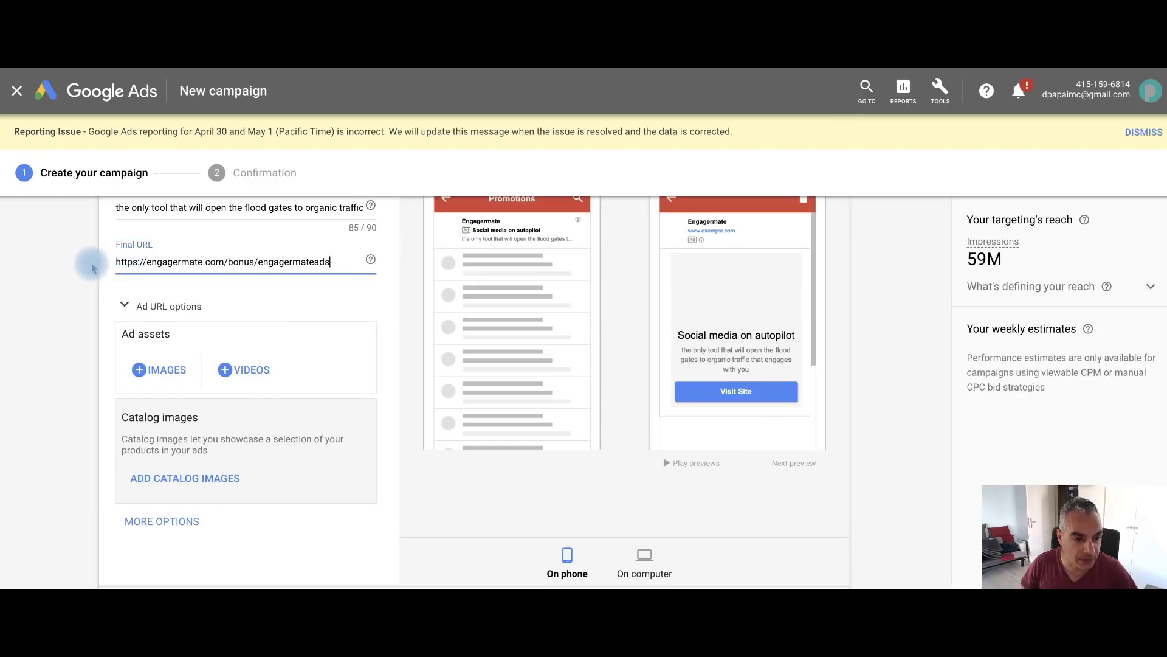
scroll(255, 301, "down", 2)
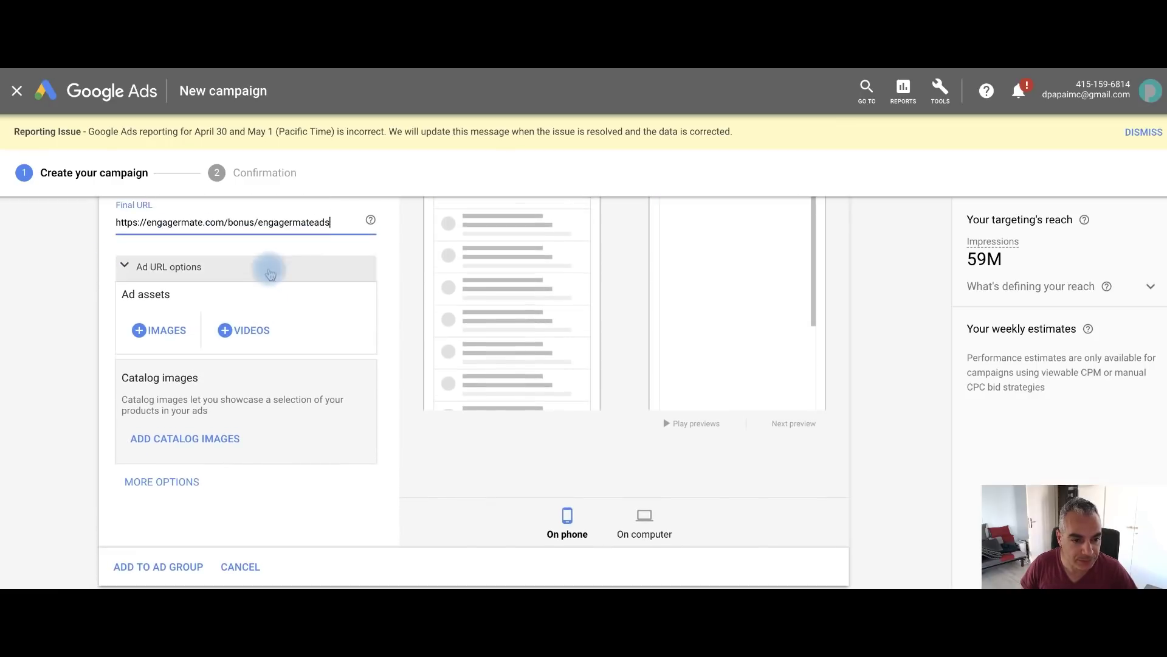
scroll(265, 274, "up", 1)
scroll(326, 239, "up", 1)
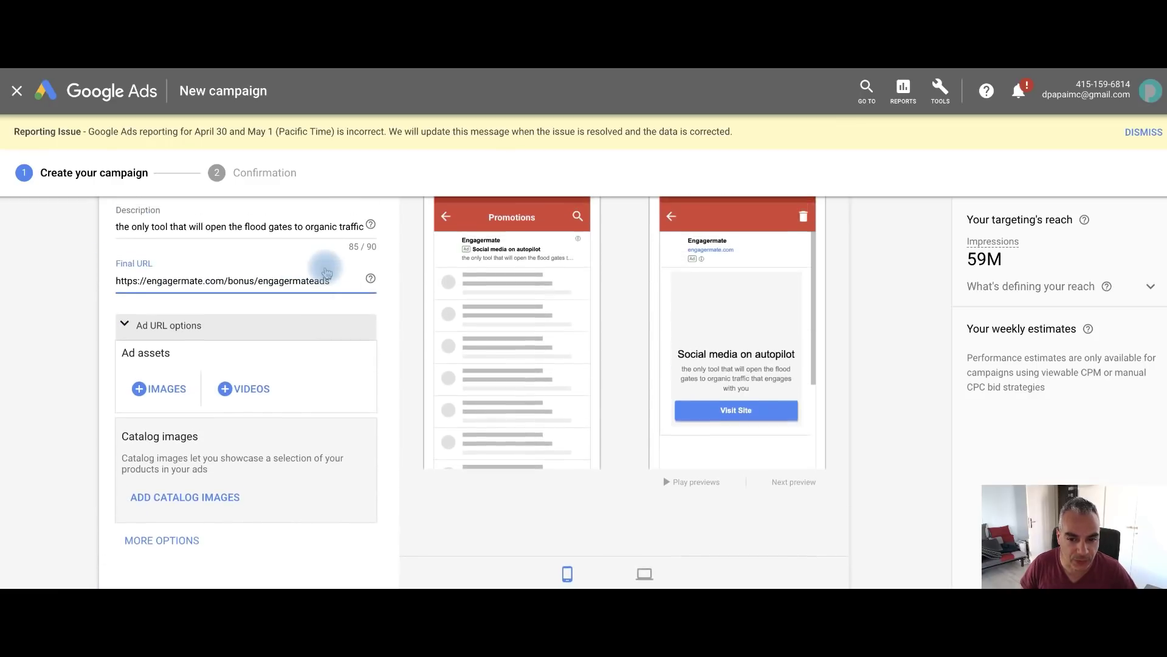
scroll(155, 319, "down", 1)
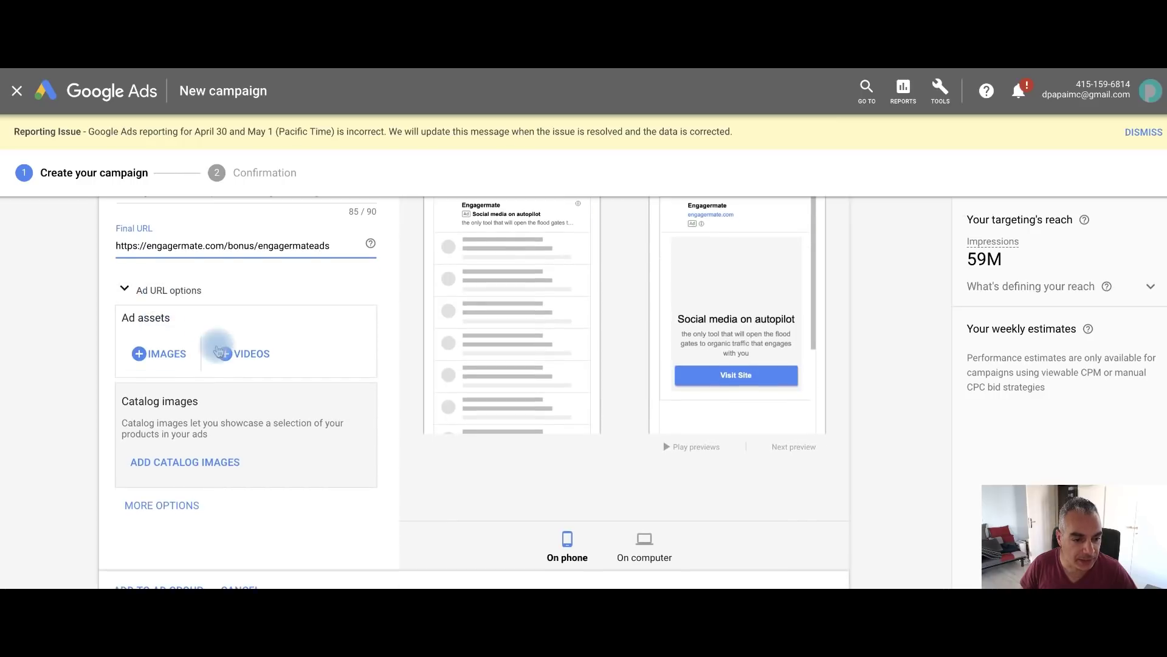
scroll(219, 347, "down", 1)
scroll(218, 347, "down", 1)
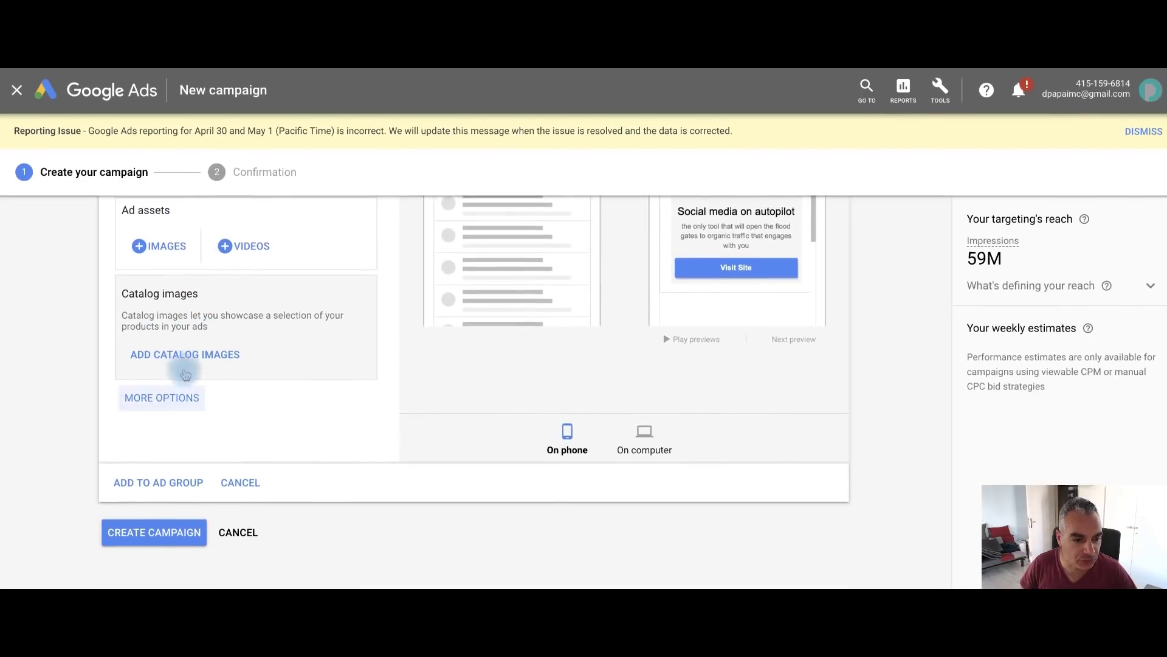
left_click(169, 255)
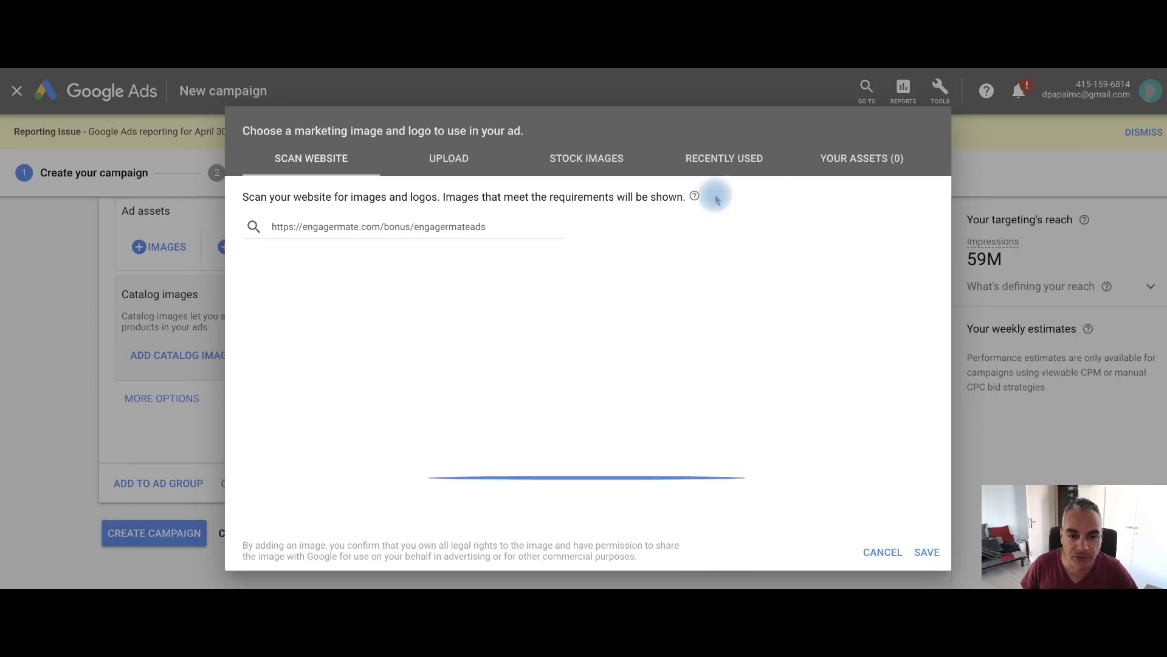
- Upload three images from the computer, including fb-4.jpg and fb-2.png, as ad assets
left_click(458, 171)
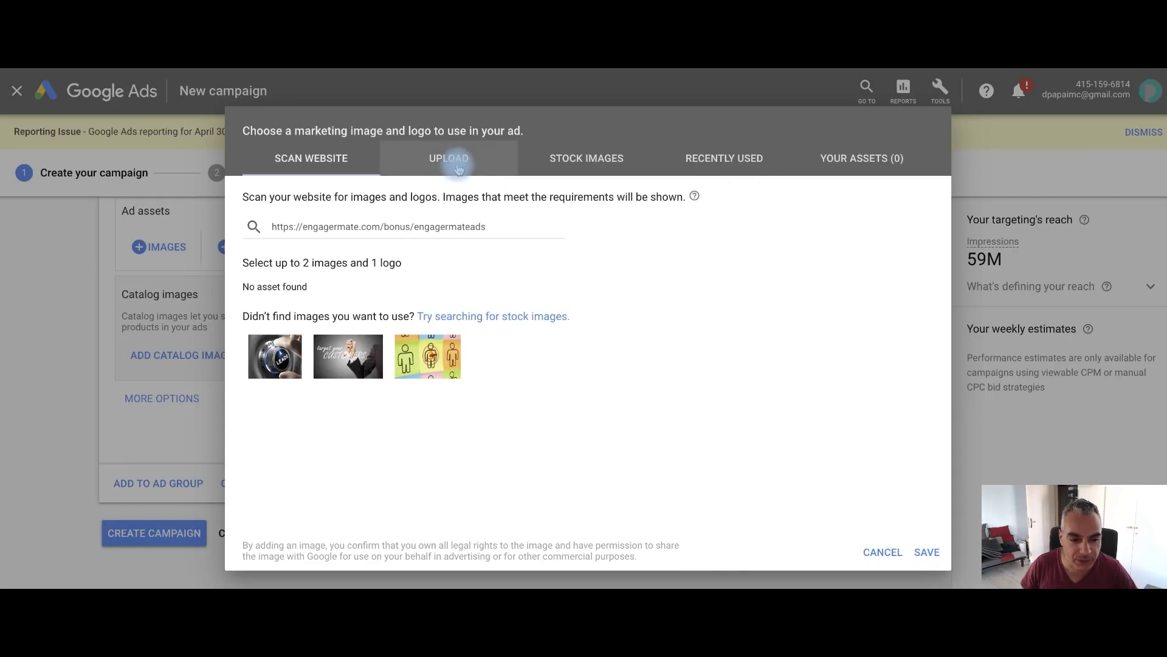
left_click(453, 168)
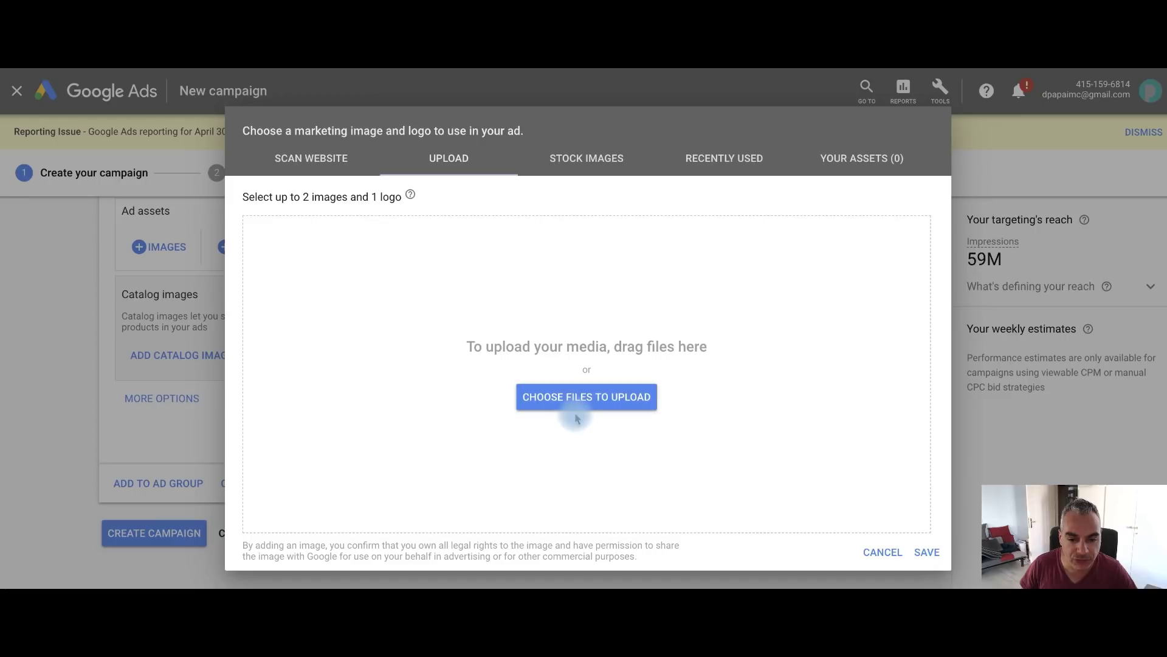
left_click(588, 408)
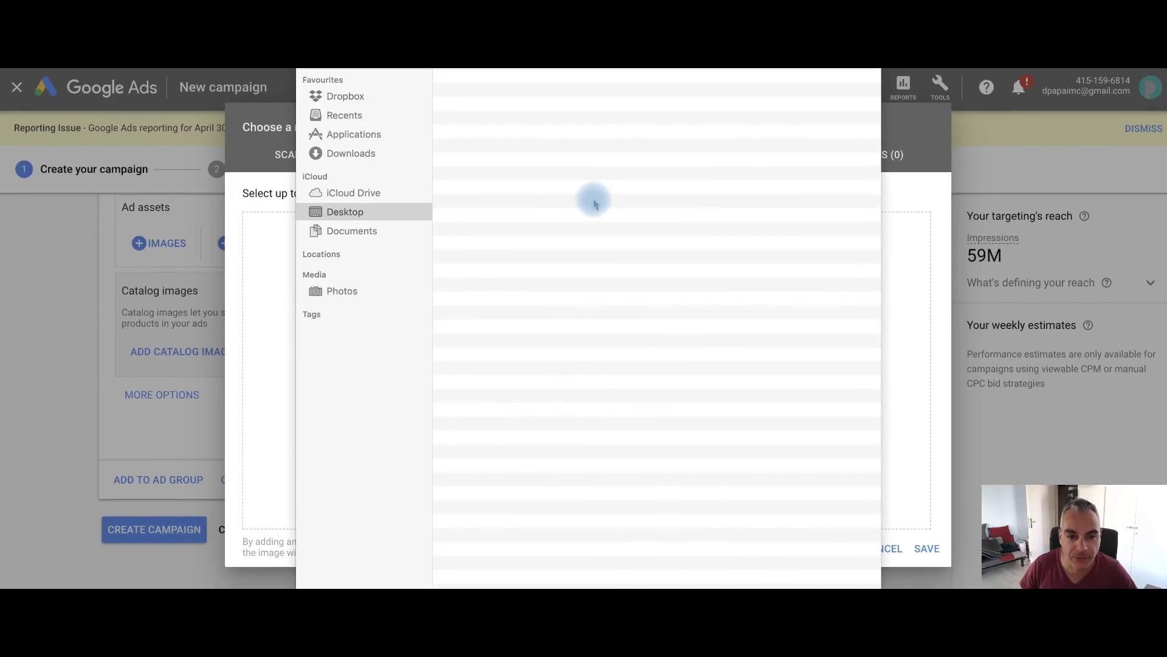
scroll(553, 444, "down", 1)
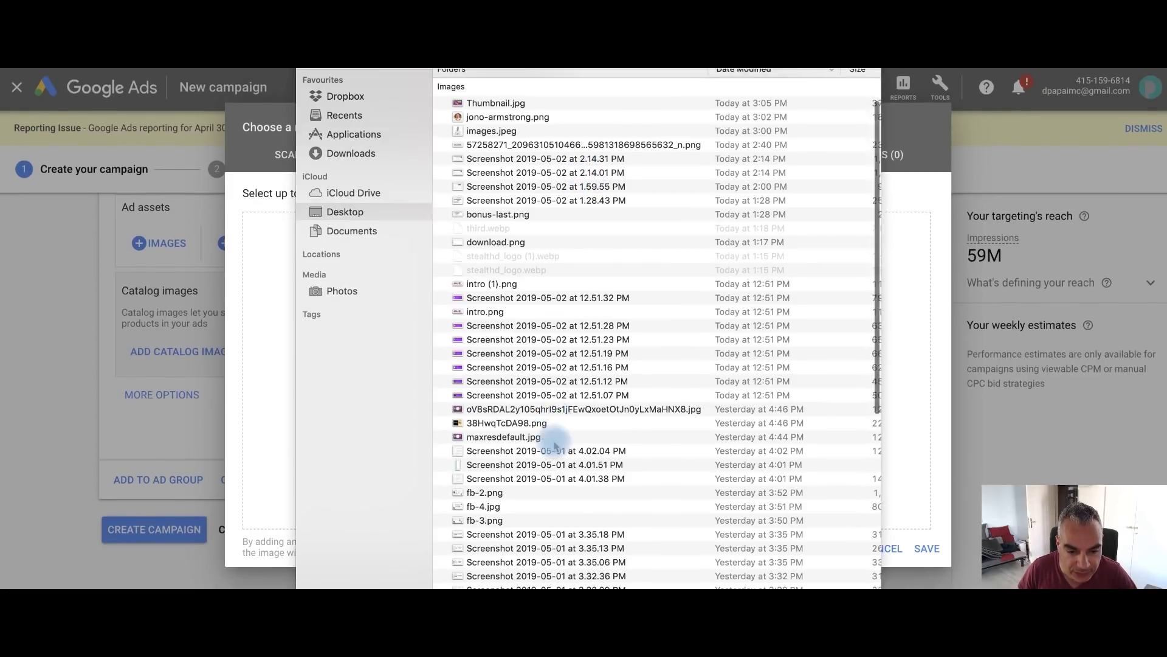
scroll(548, 444, "down", 3)
scroll(511, 430, "down", 3)
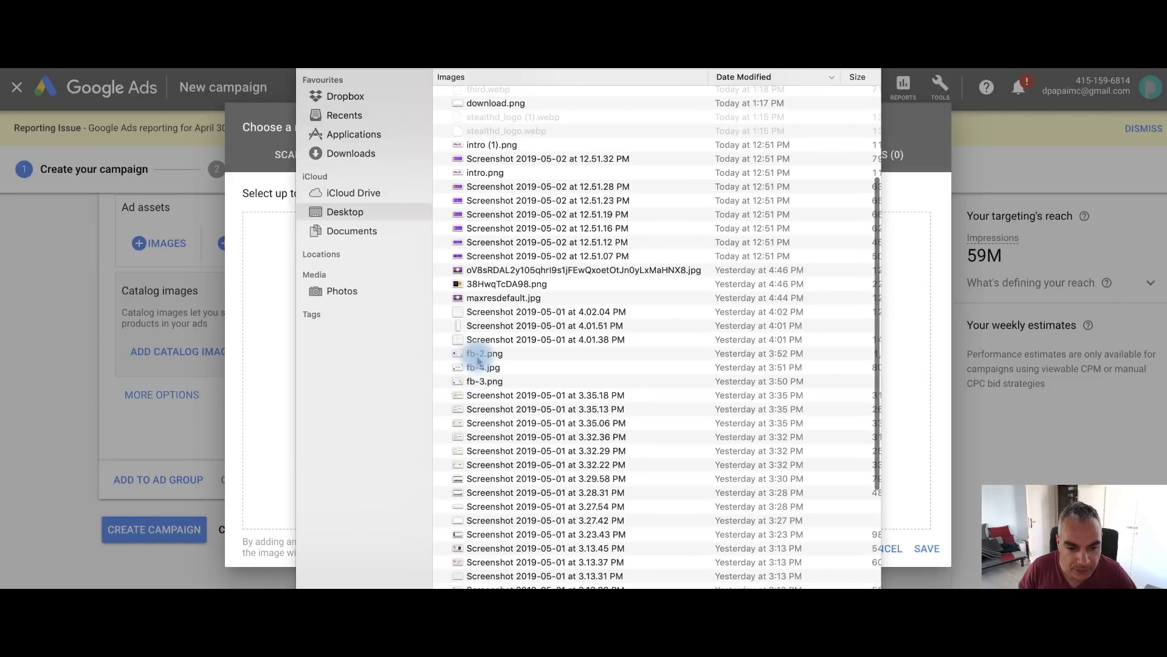
left_click(472, 382)
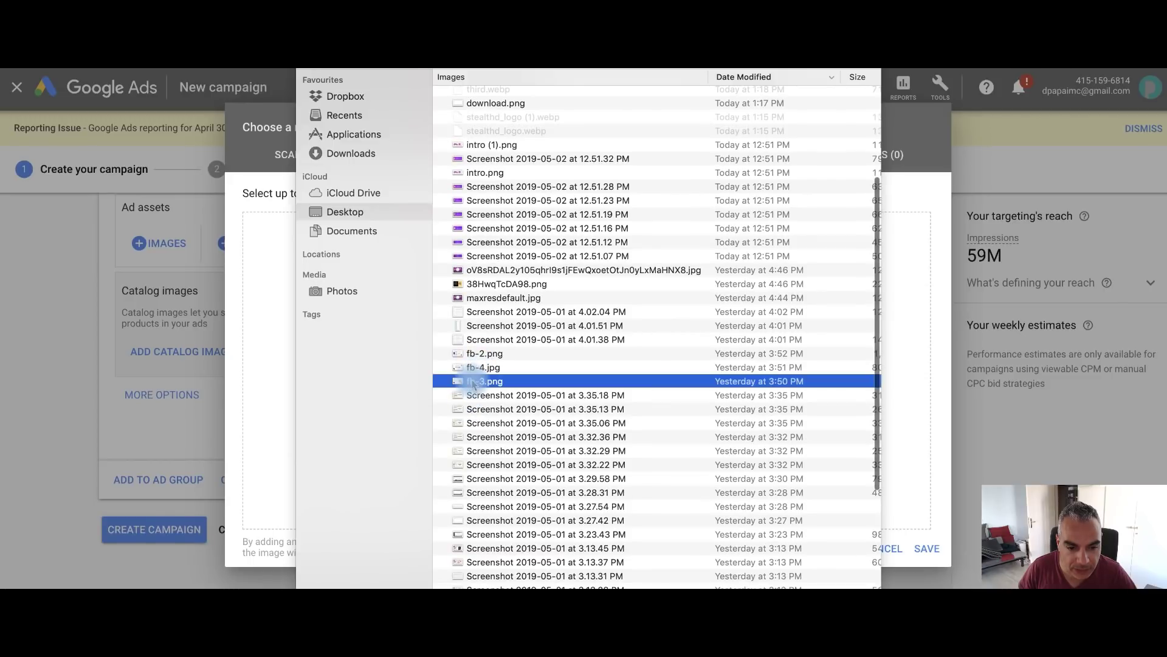
double_click(479, 353)
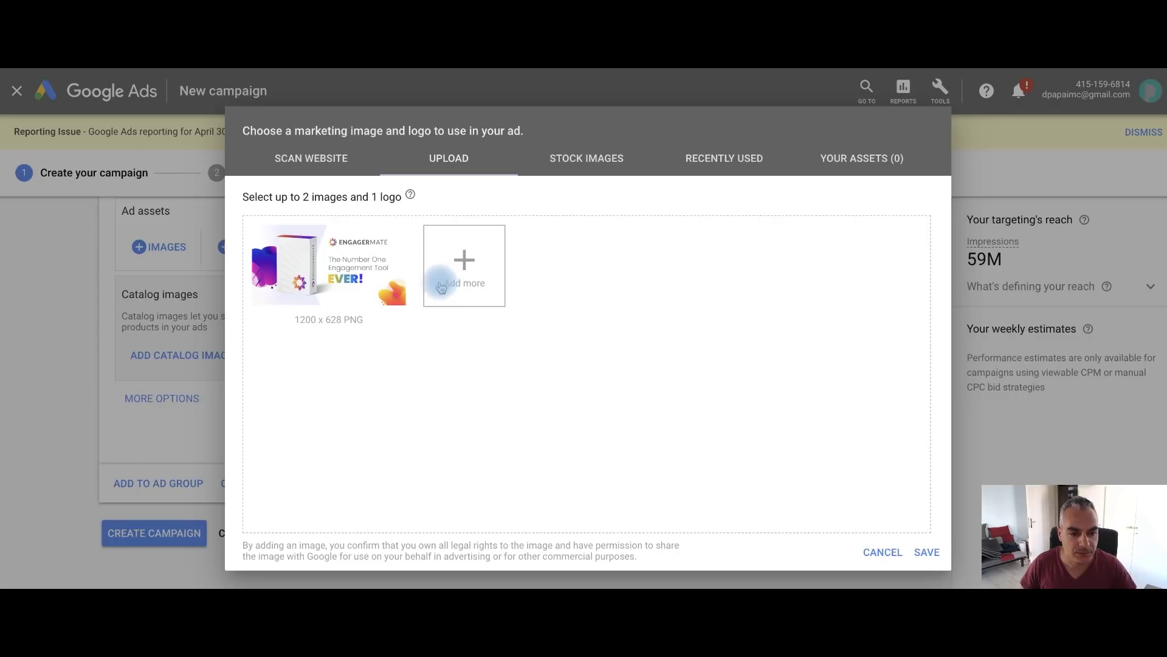
left_click(466, 272)
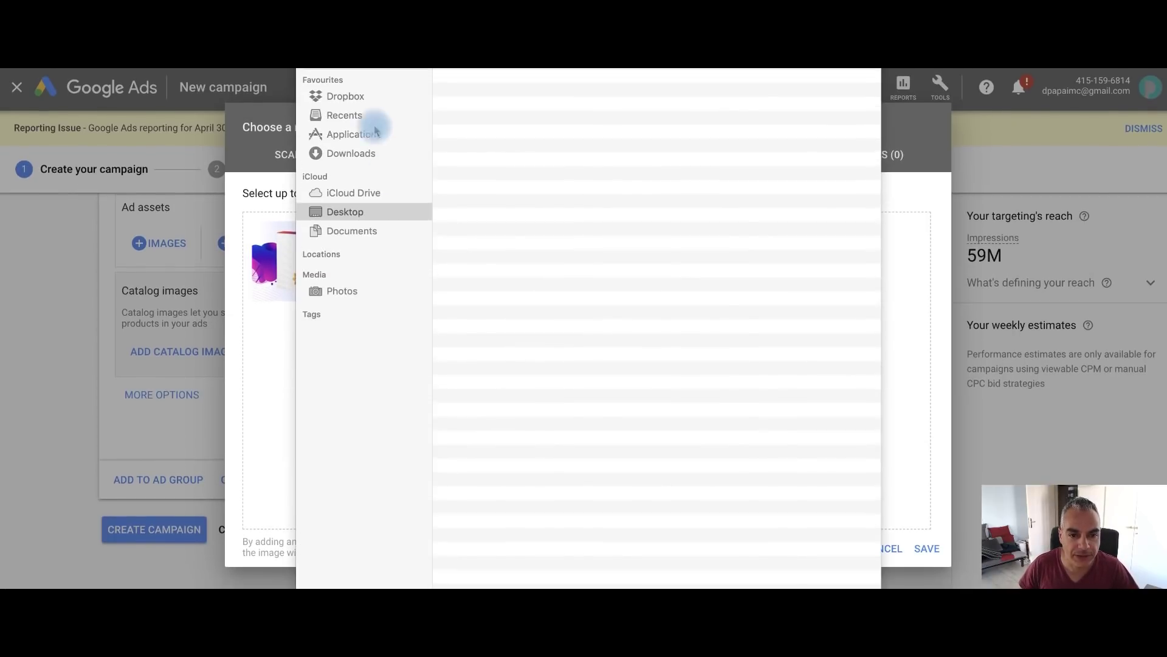
scroll(563, 386, "down", 5)
scroll(562, 386, "up", 2)
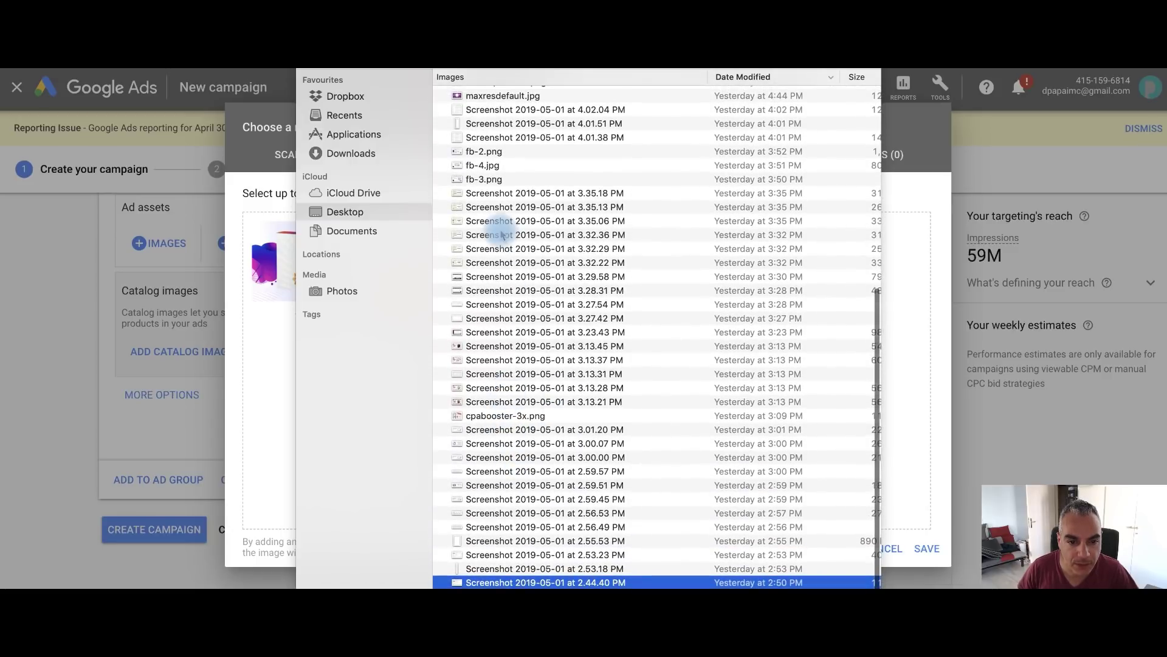
scroll(483, 205, "up", 2)
double_click(479, 188)
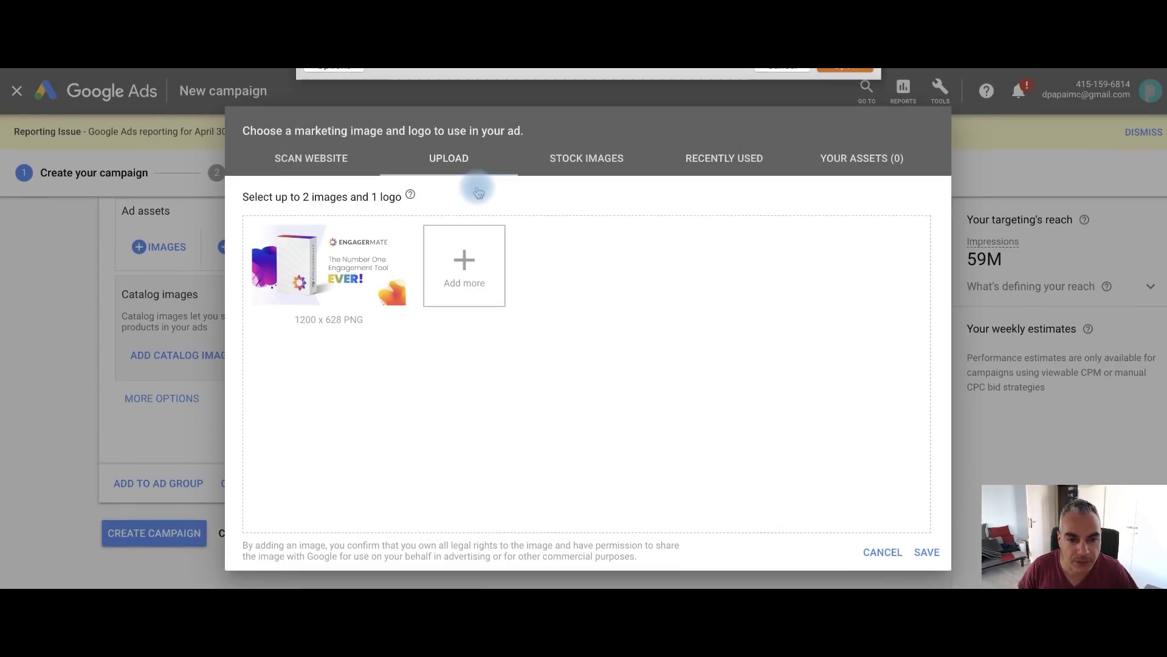
left_click(643, 271)
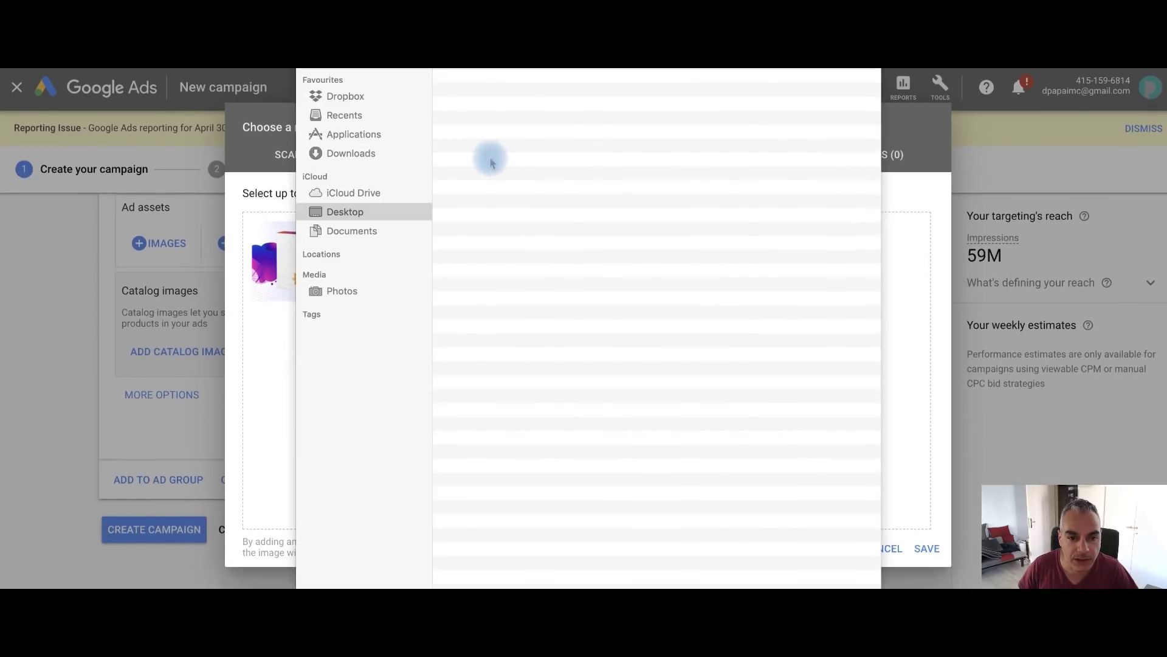
scroll(524, 379, "down", 5)
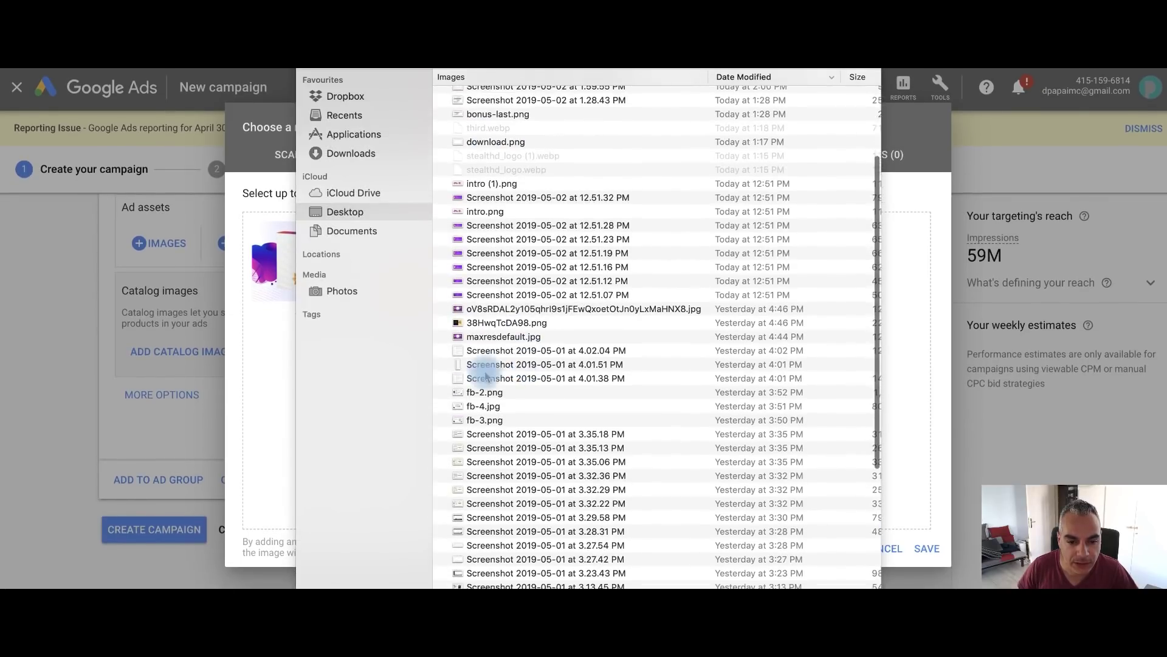
double_click(482, 385)
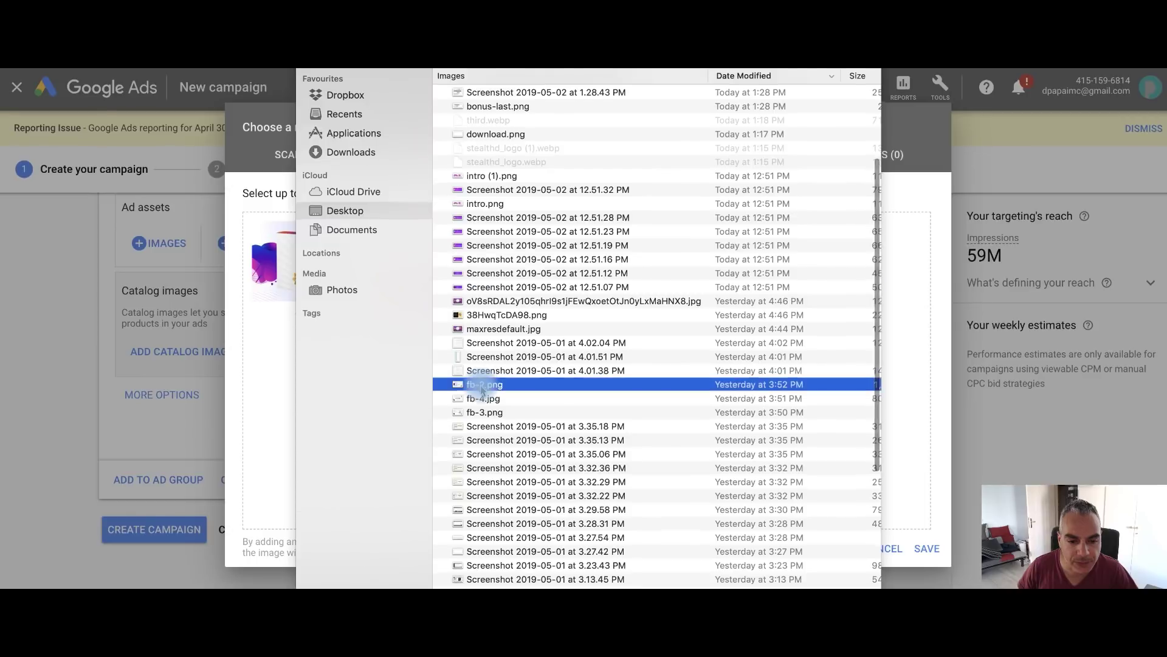
mouse_move(500, 276)
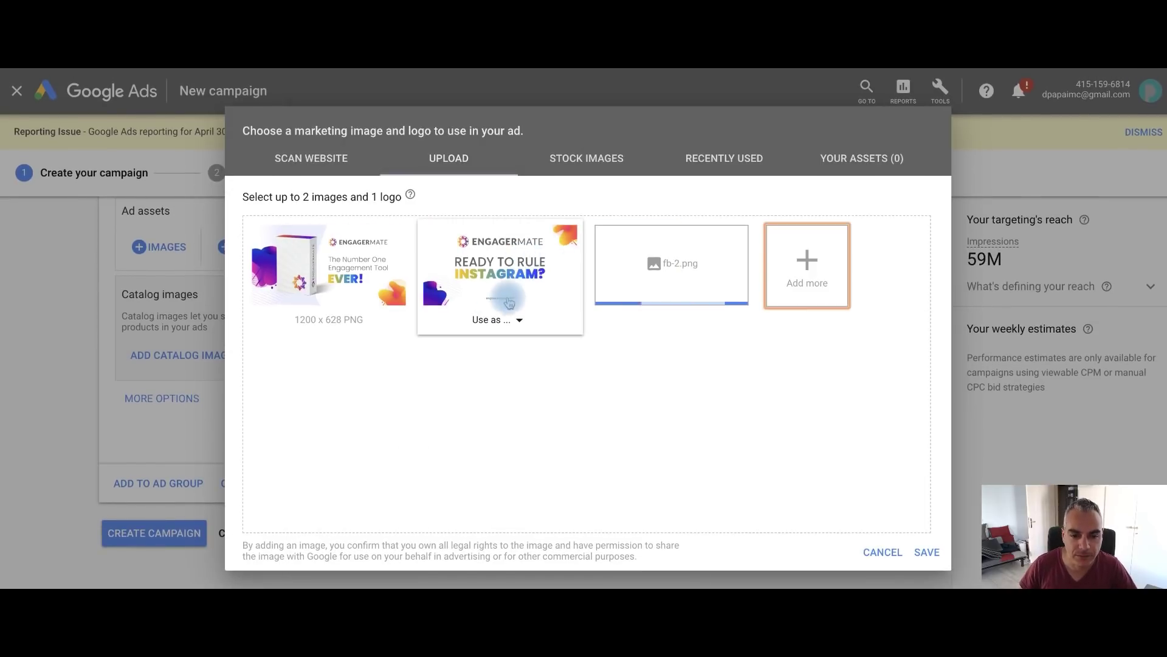
- Set the Instagram image as marketing image and the third box image as the logo, cropping each
left_click(518, 324)
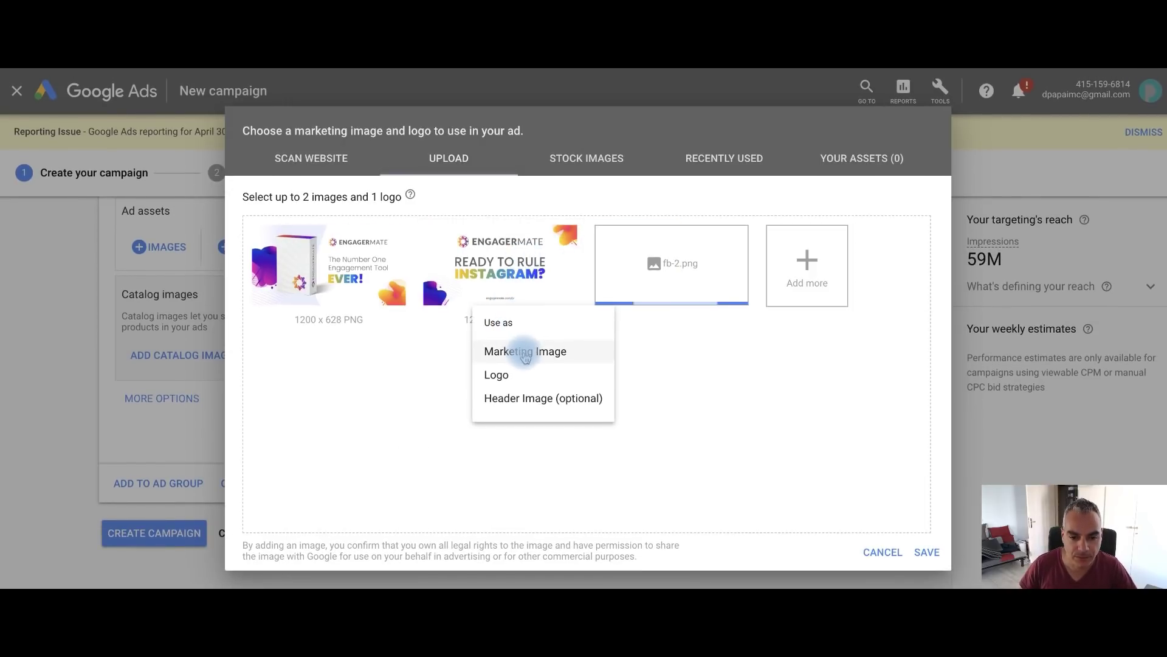
left_click(521, 349)
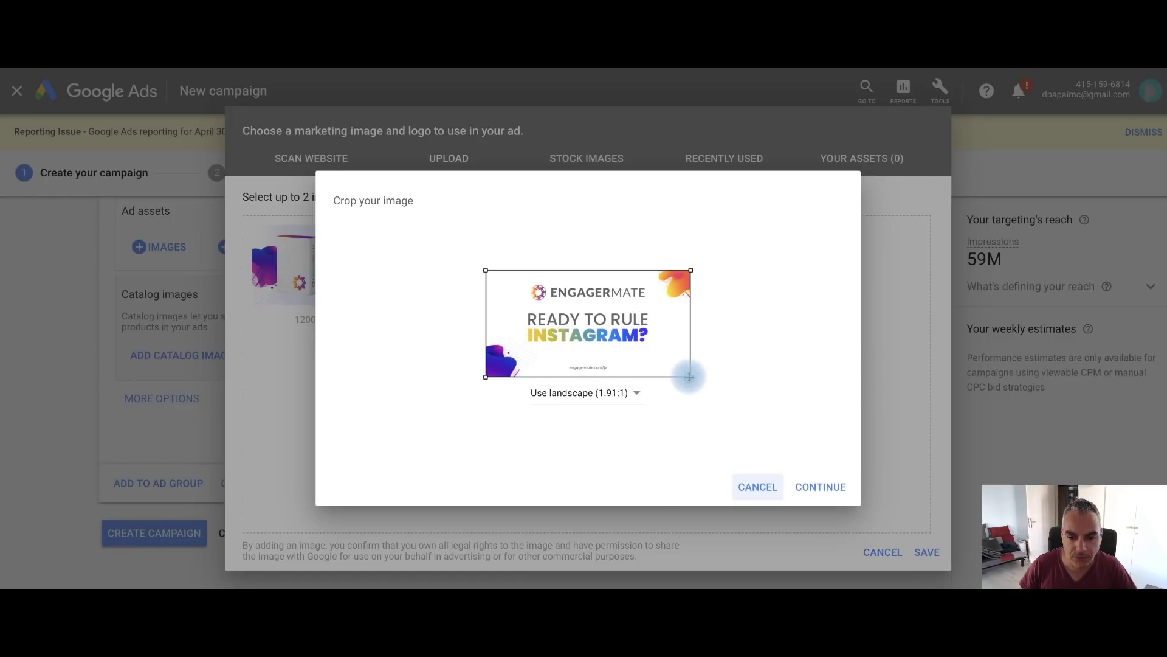
left_click_drag(690, 377, 642, 335)
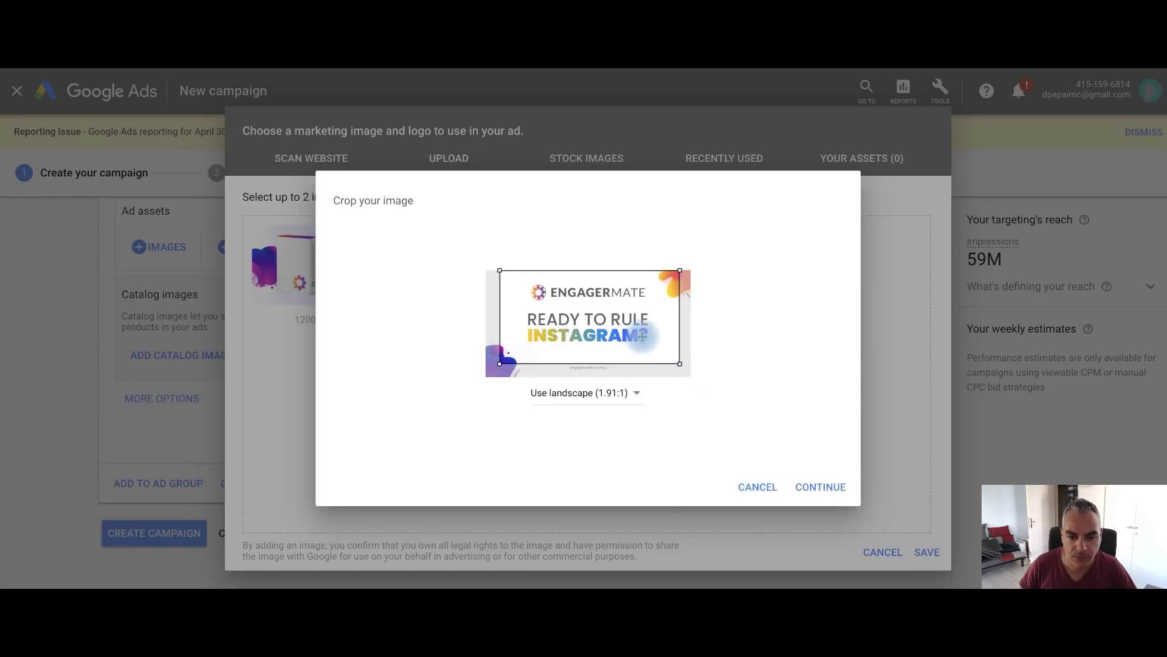
left_click(821, 486)
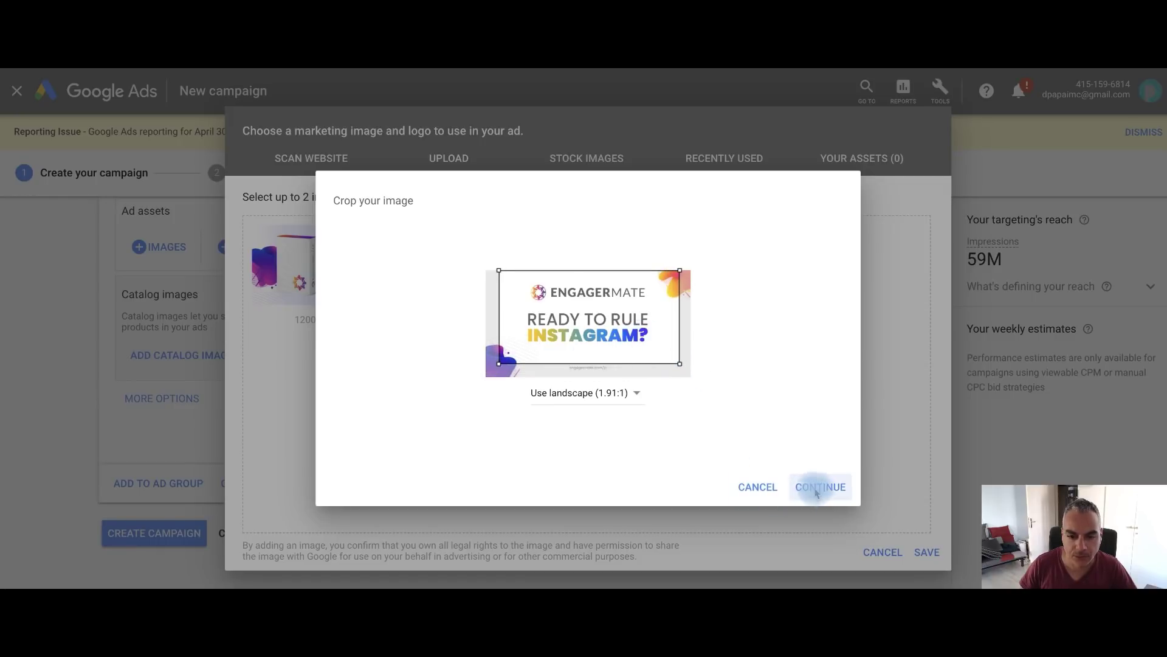
left_click(336, 318)
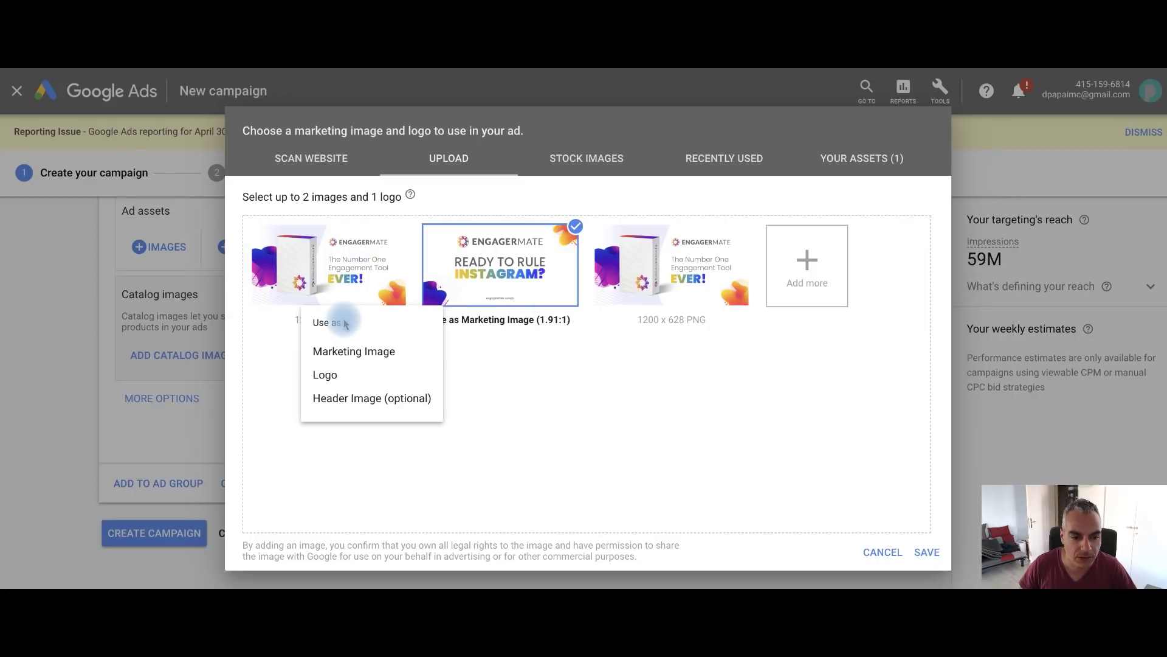
mouse_move(326, 375)
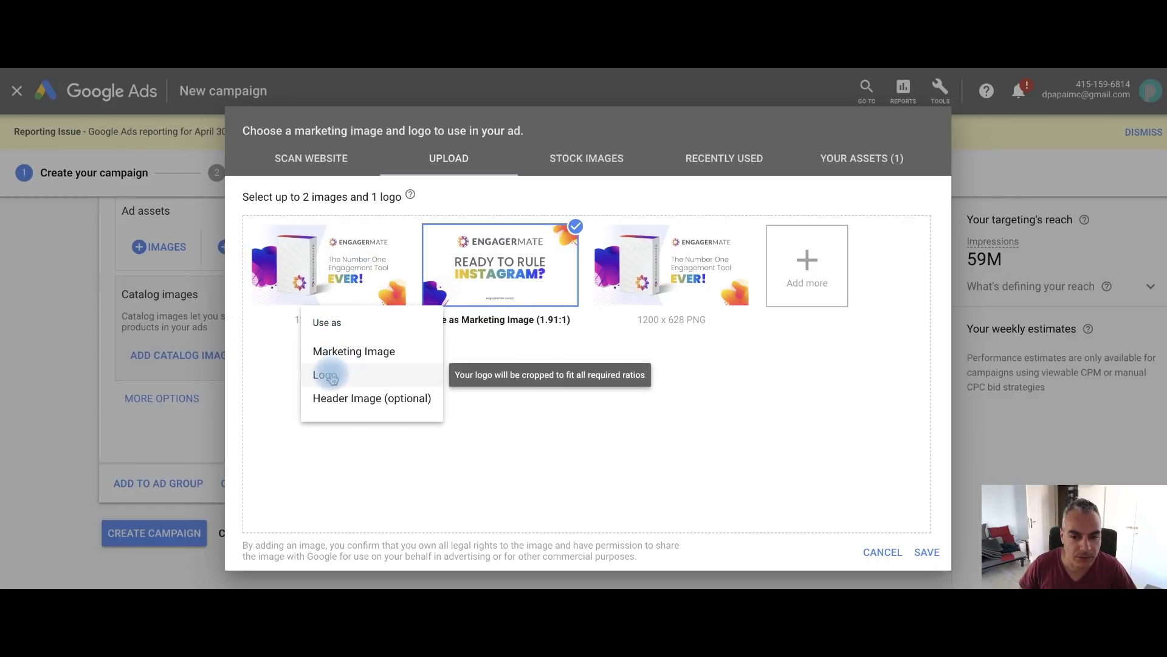
left_click(679, 320)
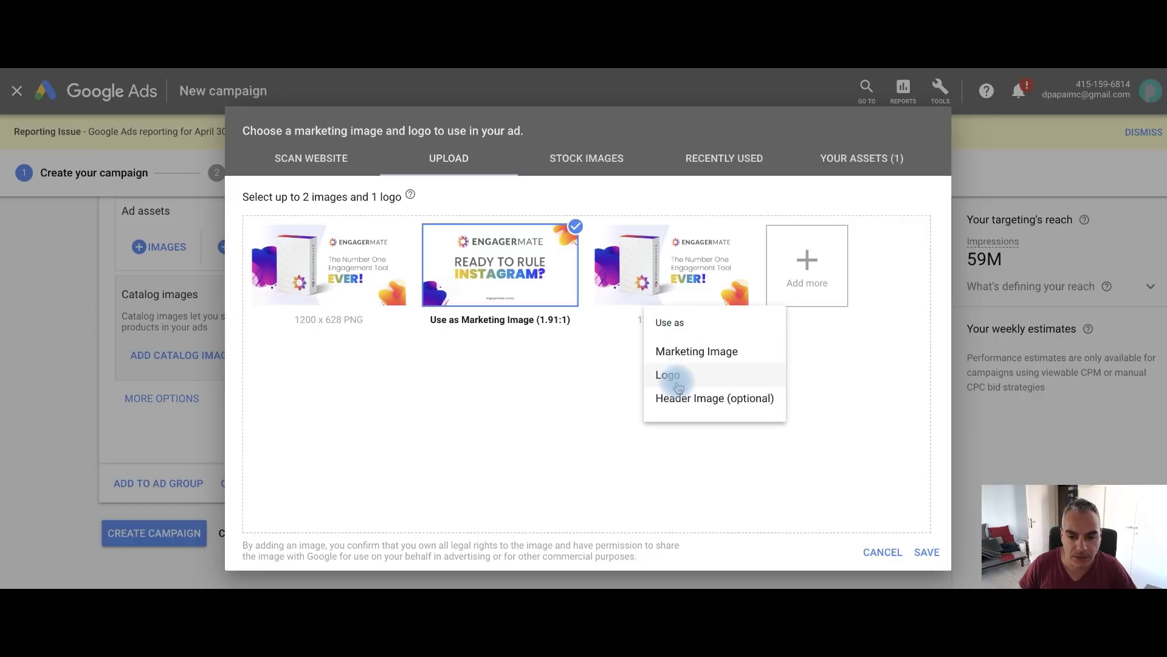
left_click(678, 387)
left_click_drag(585, 338, 532, 340)
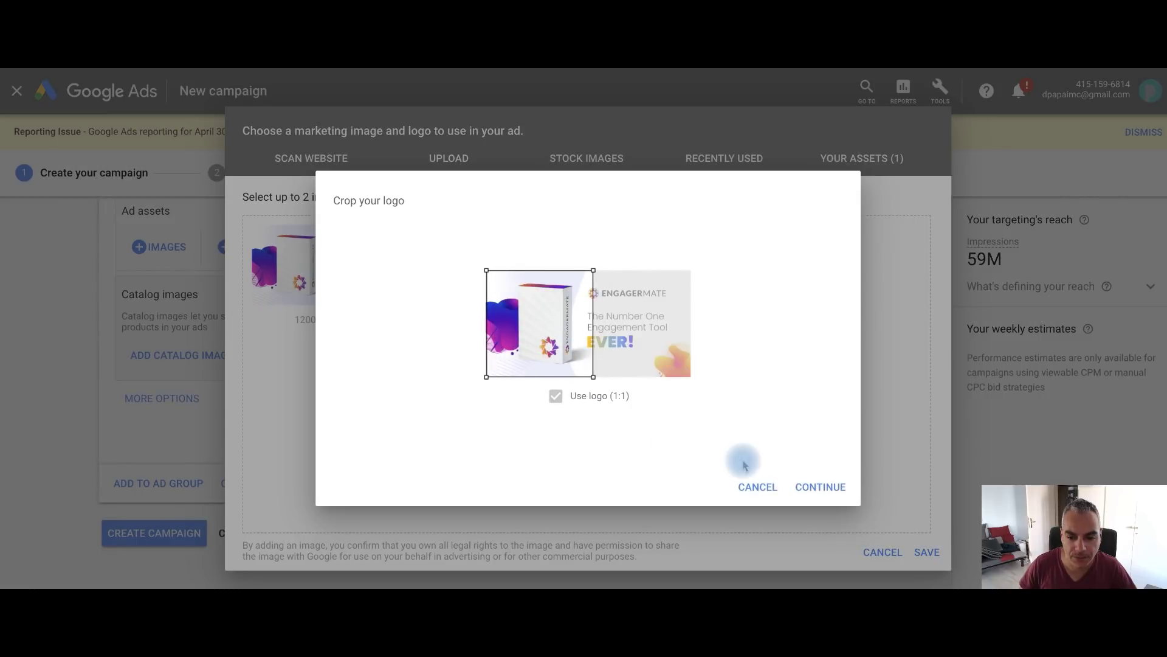
left_click(829, 480)
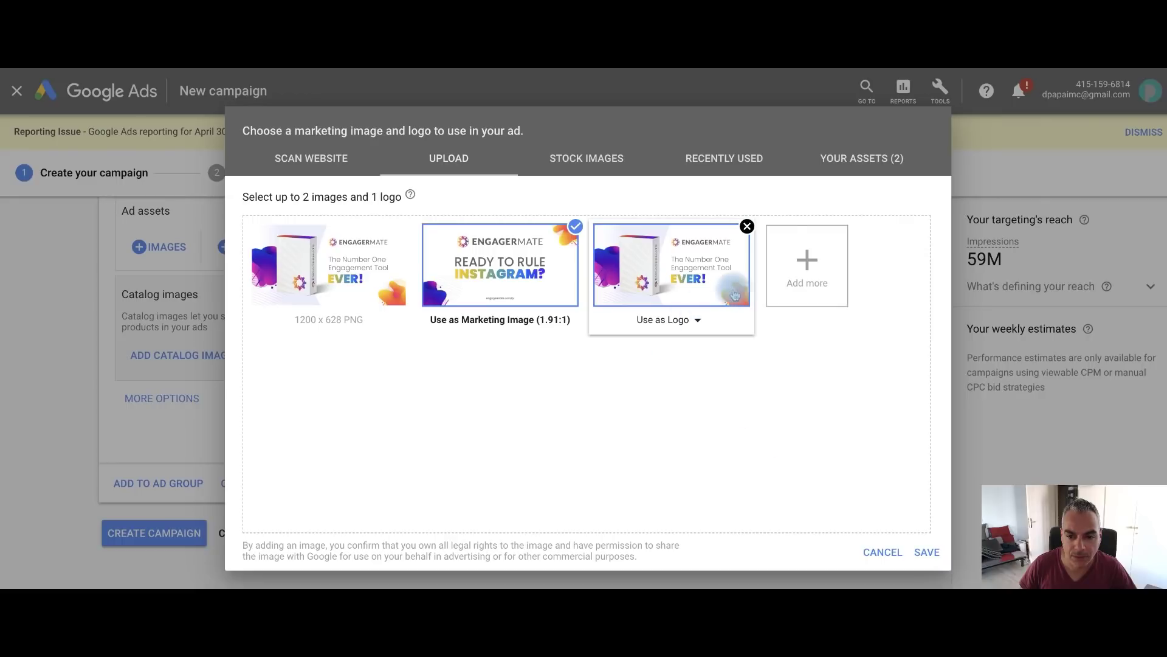
- Try the first box image as header, then make the Ready to Rule Instagram image the header instead
left_click(347, 320)
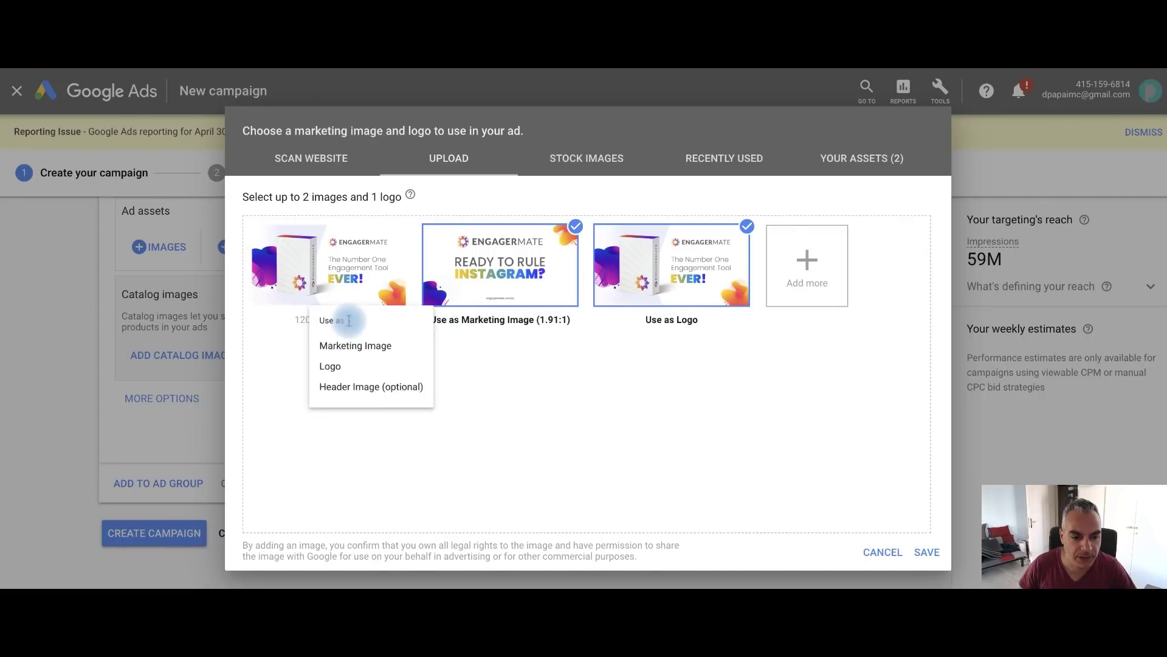
left_click(369, 398)
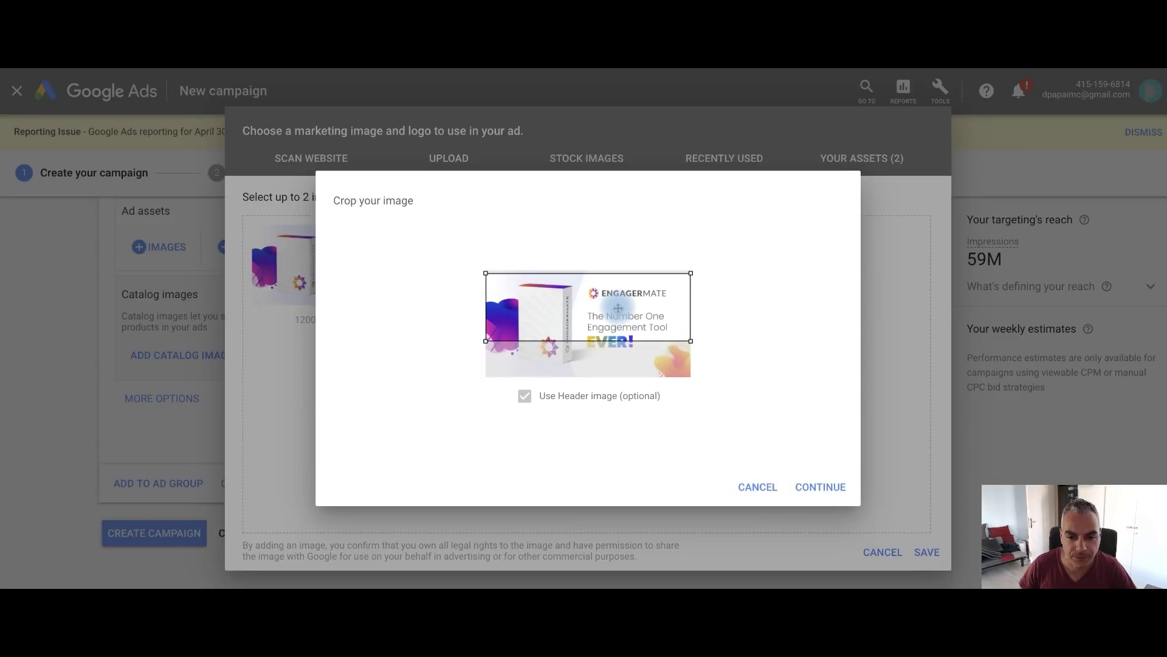
left_click_drag(617, 324, 613, 319)
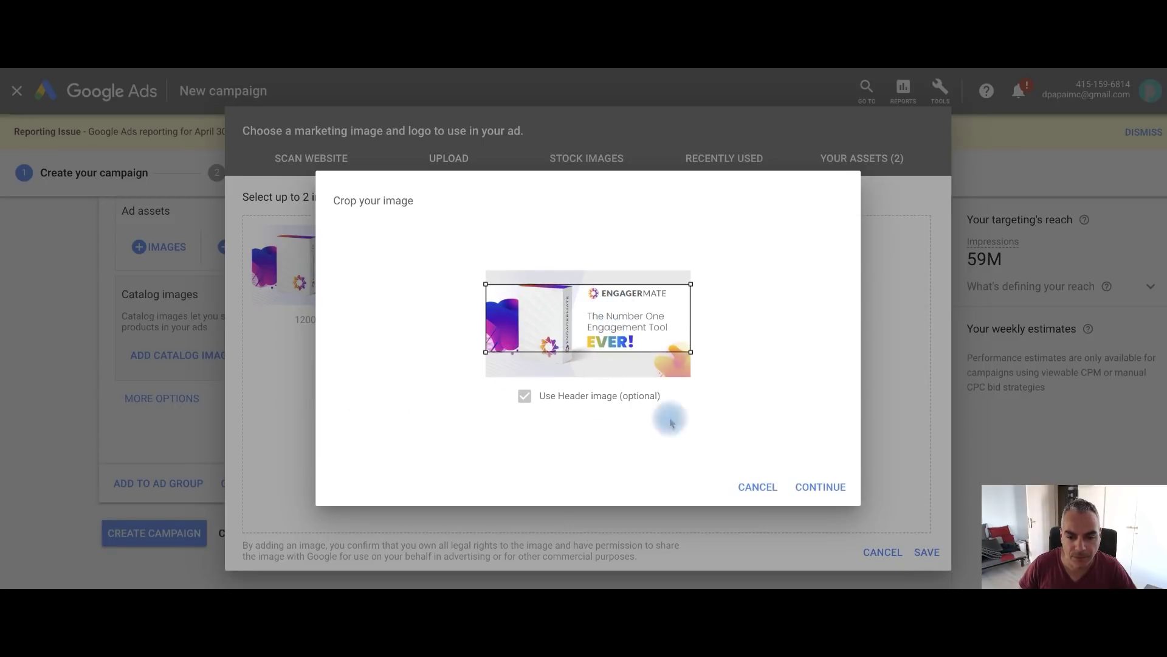
left_click(831, 486)
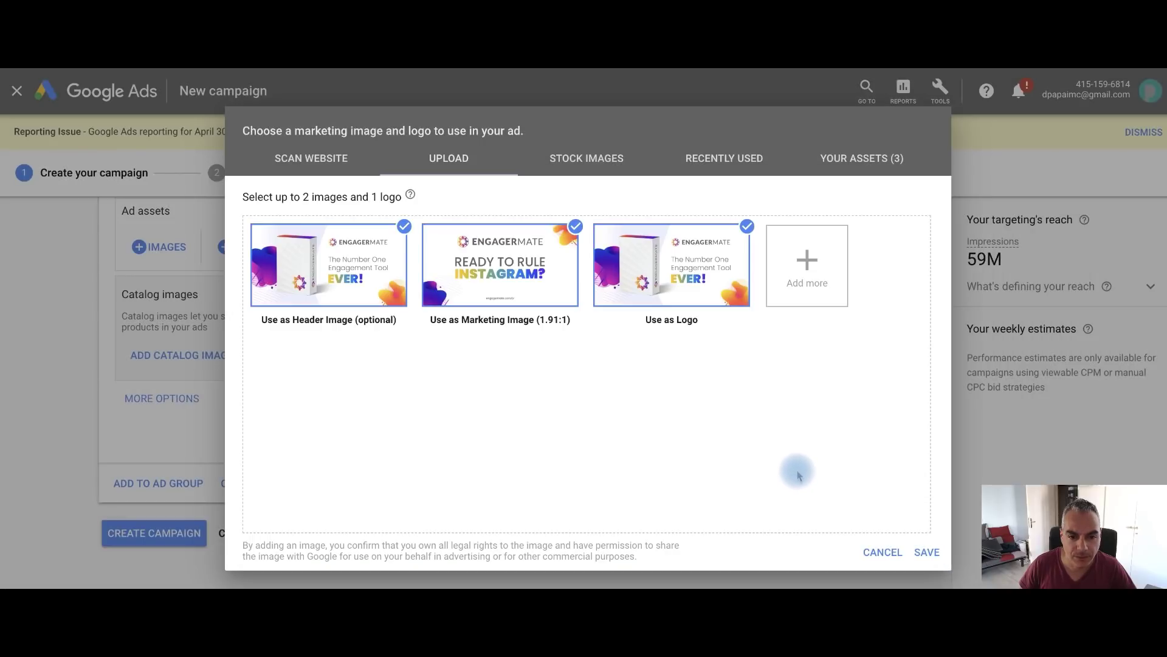
mouse_move(500, 274)
left_click(561, 322)
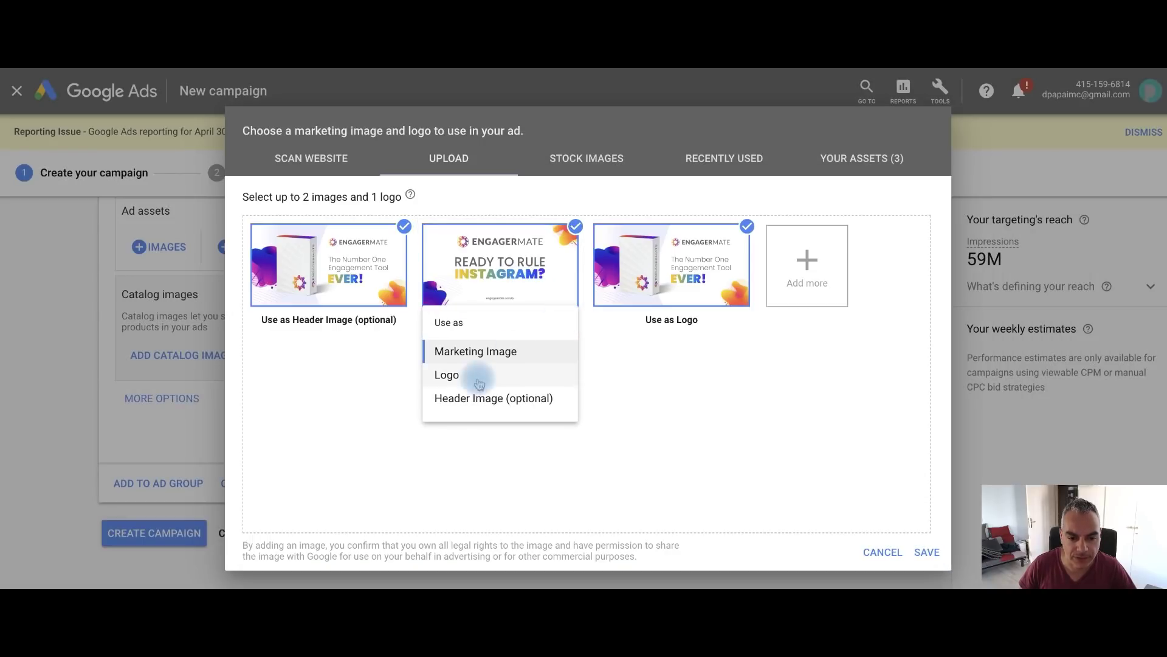
left_click(484, 398)
left_click_drag(580, 317, 580, 312)
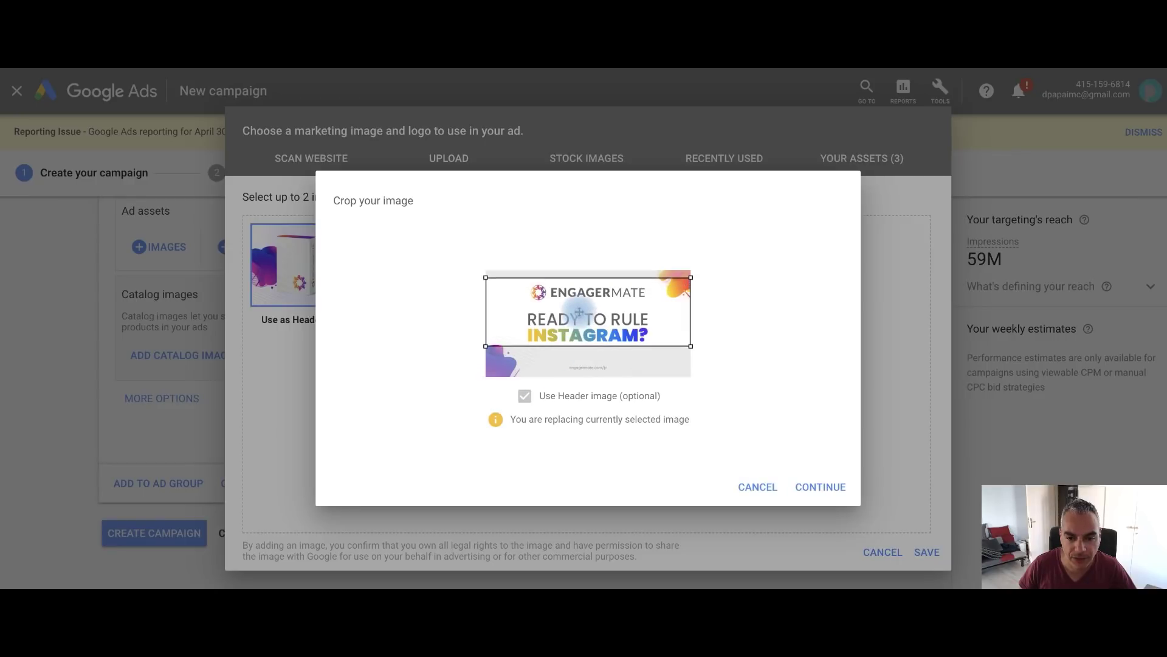
left_click(833, 489)
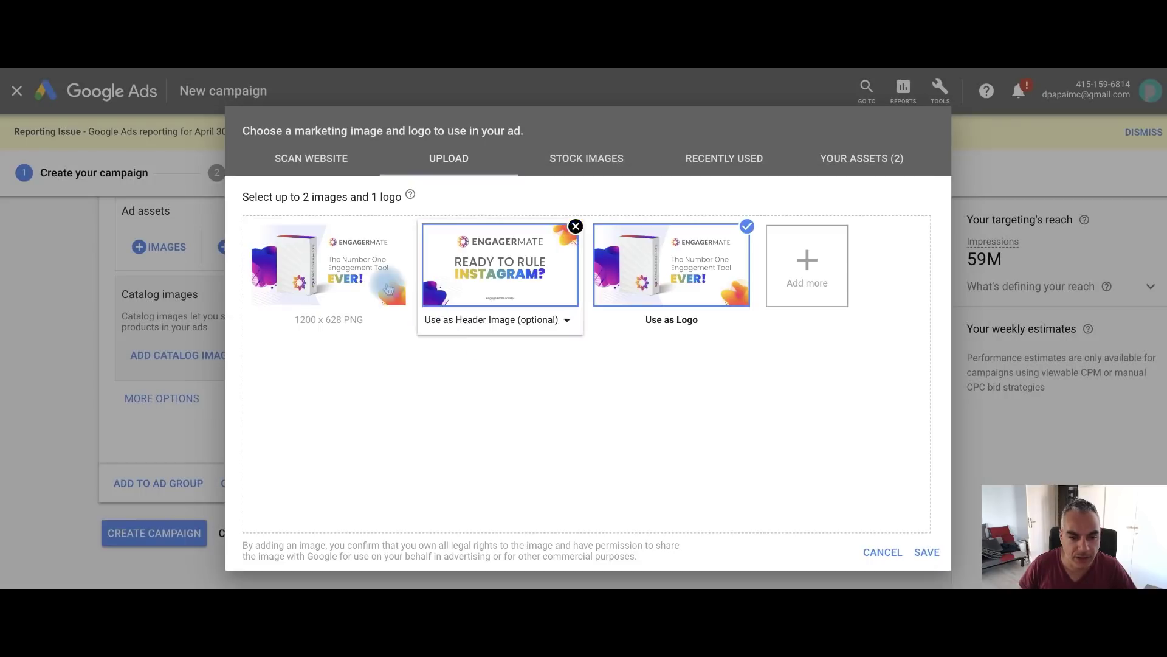
- Make the boxed EngagerMate image the marketing image and save the ad images
left_click(351, 318)
left_click(349, 358)
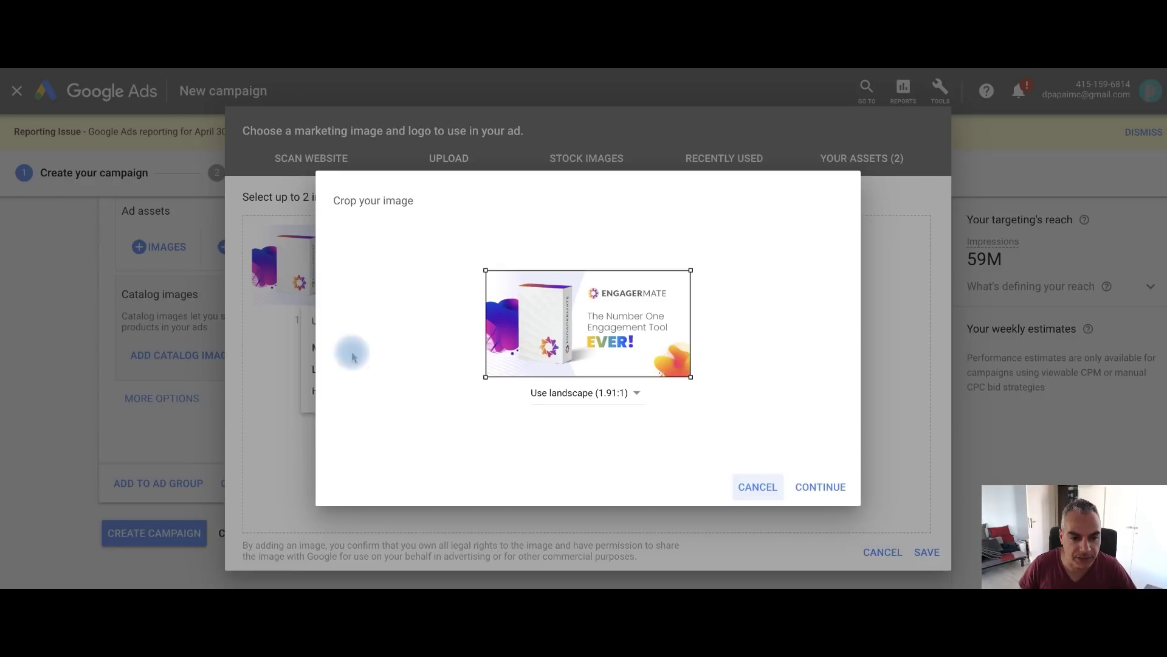
left_click(821, 489)
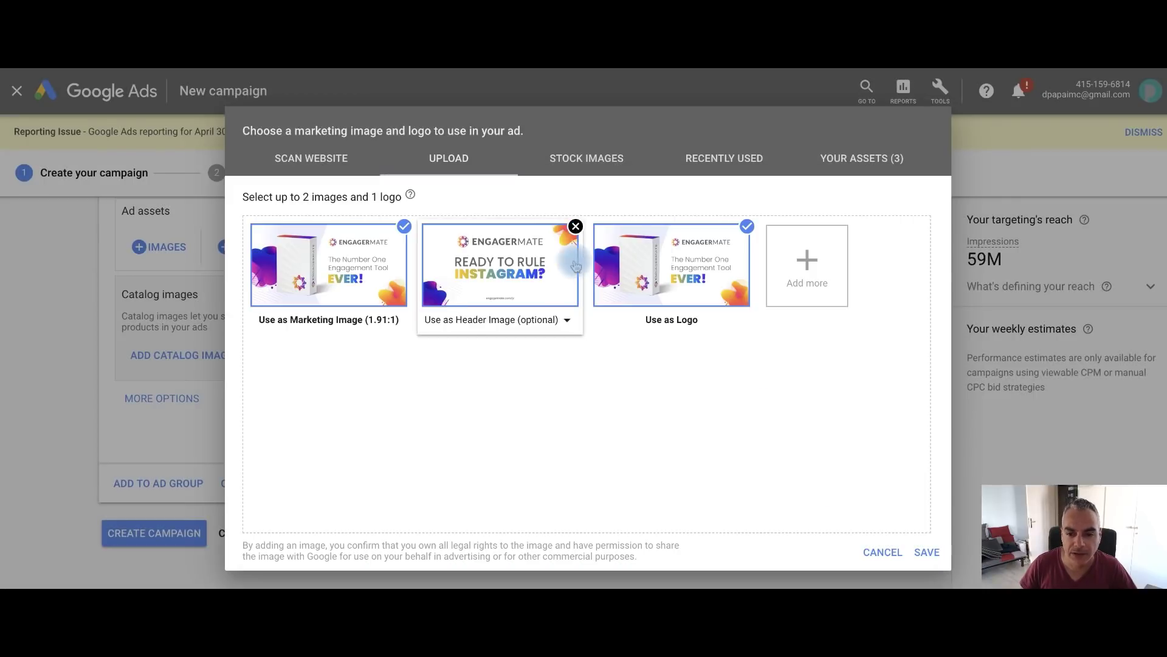
left_click(926, 552)
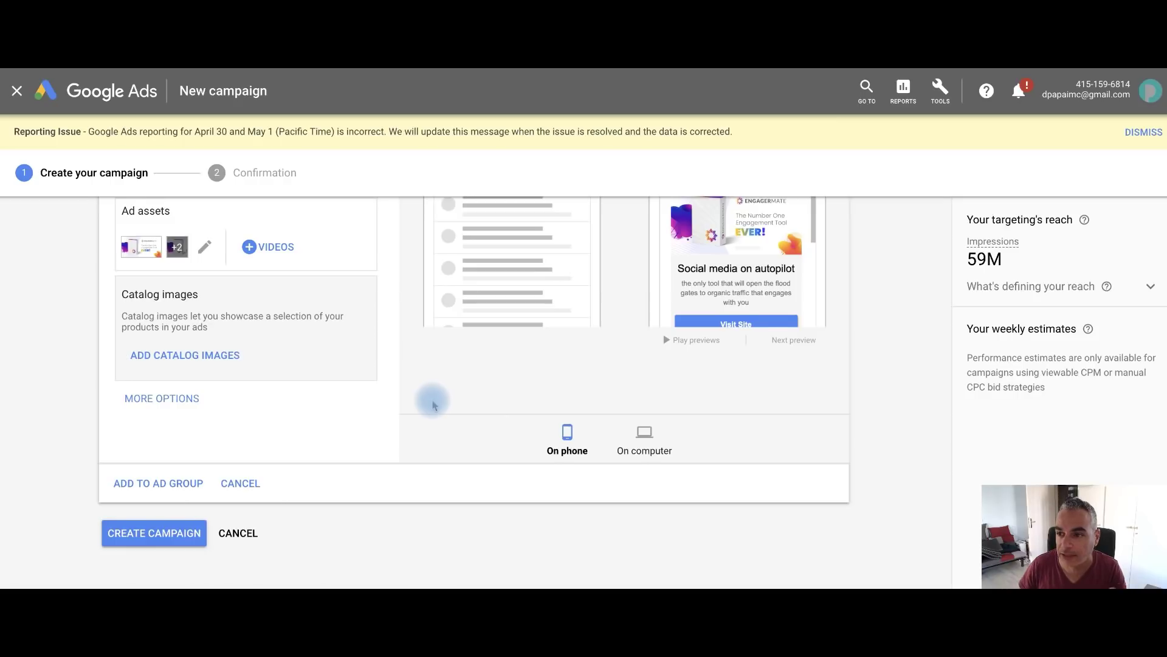
scroll(434, 404, "up", 1)
scroll(430, 396, "up", 2)
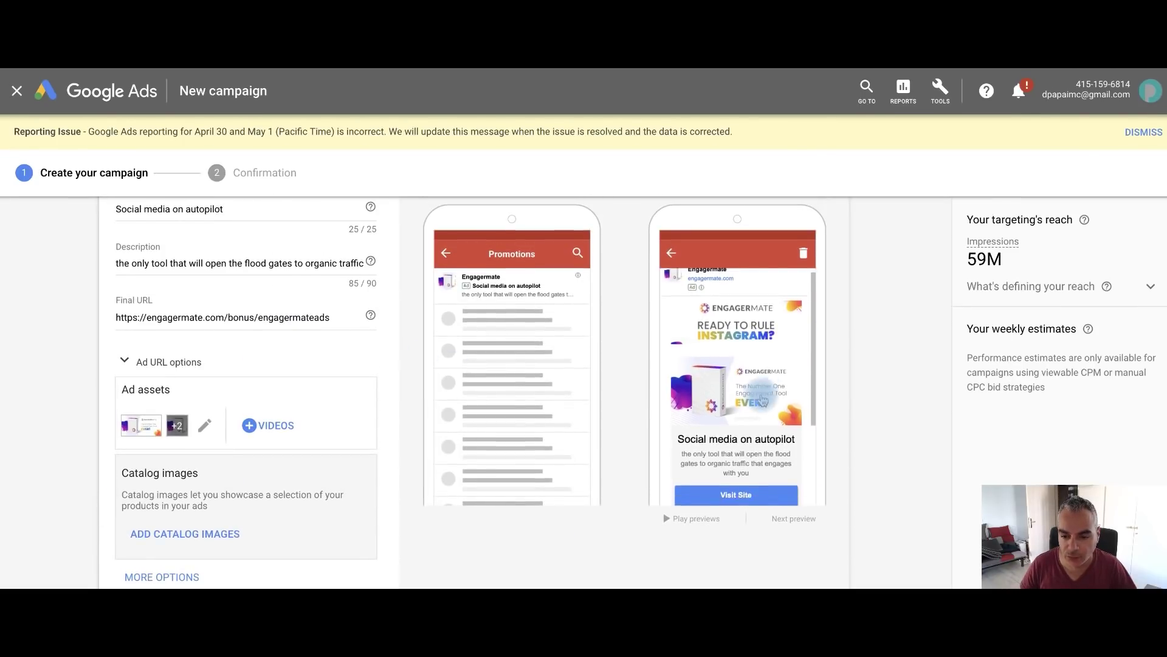
scroll(762, 401, "down", 2)
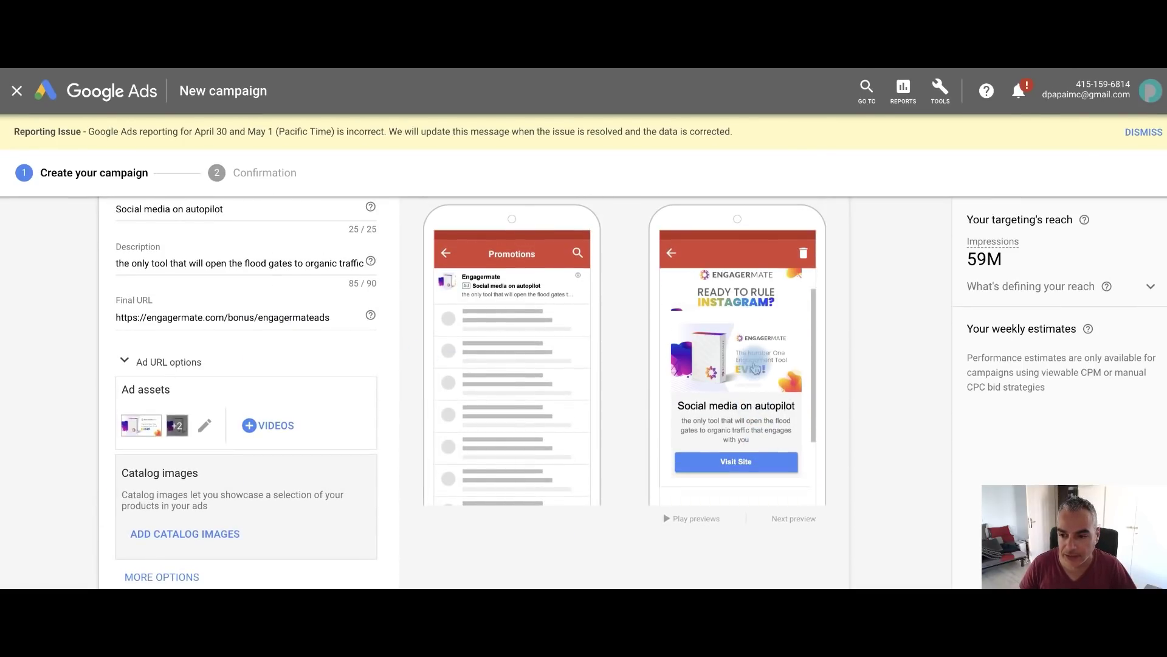
scroll(144, 416, "down", 2)
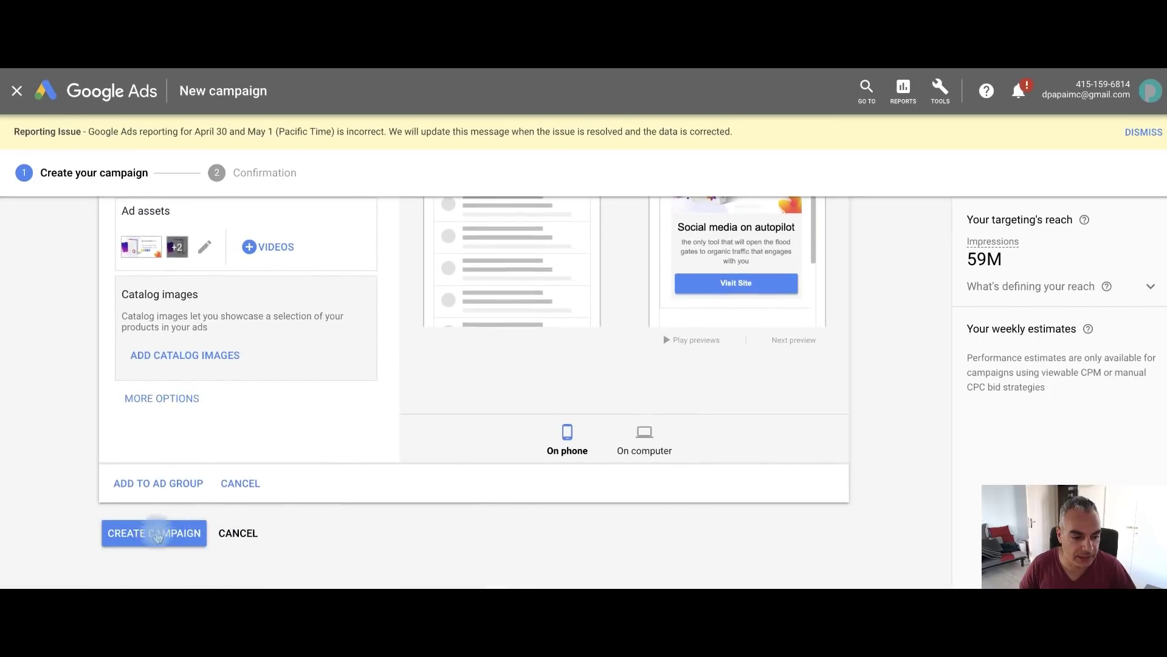
- Create the campaign and continue to its ad groups list
left_click(157, 536)
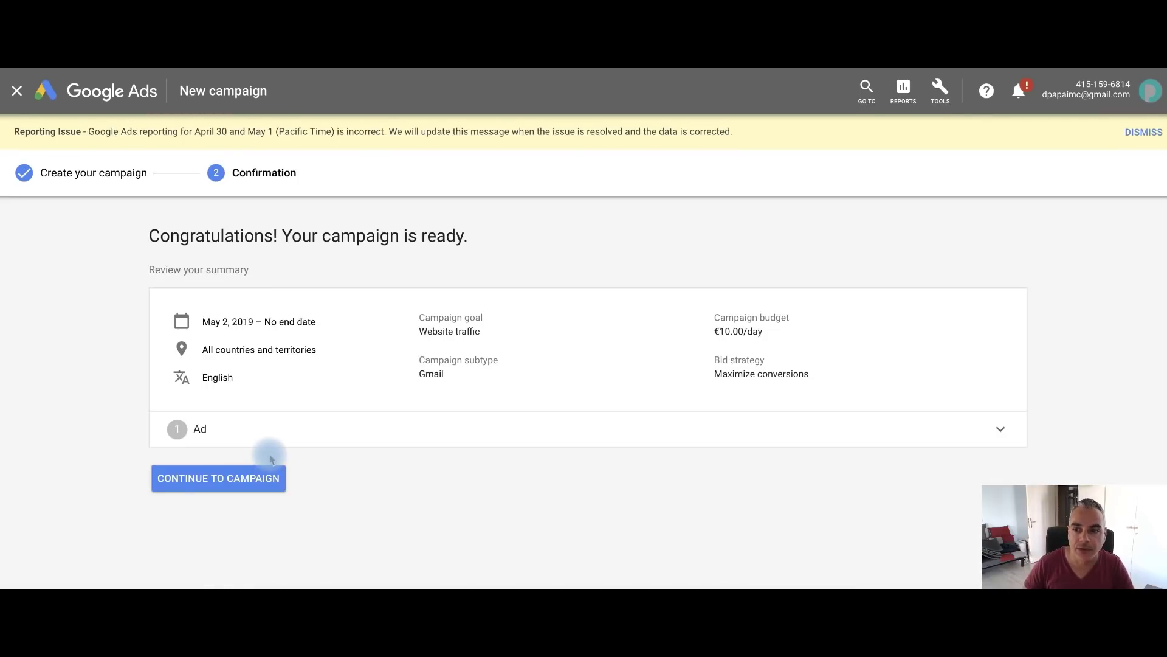
left_click(273, 479)
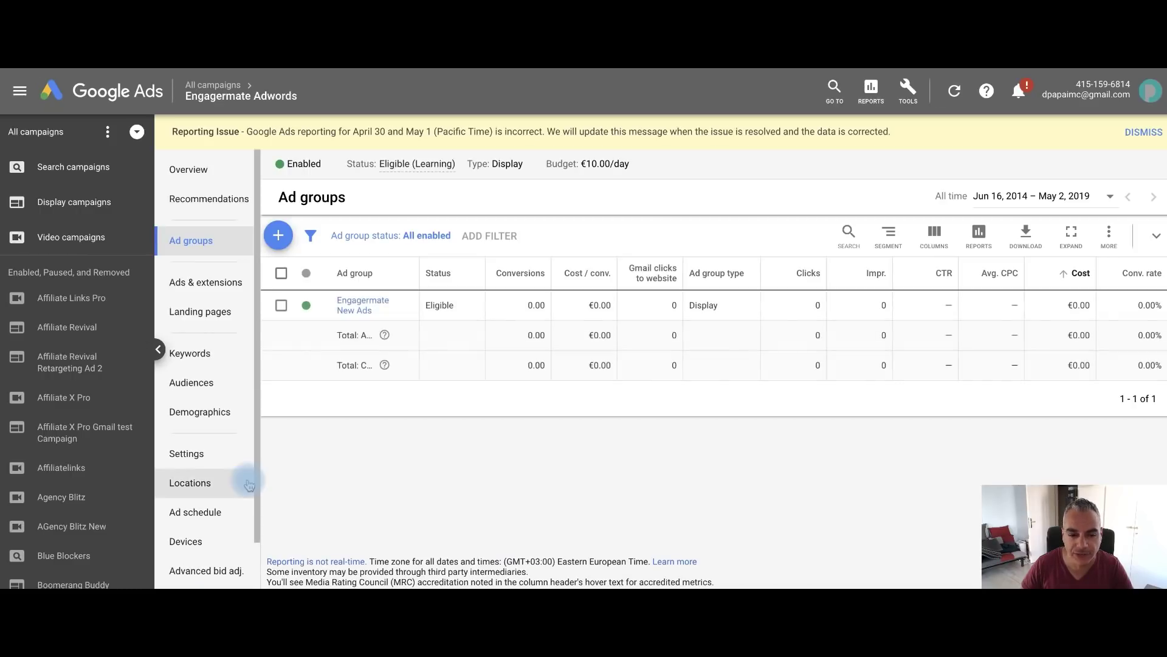
mouse_move(436, 306)
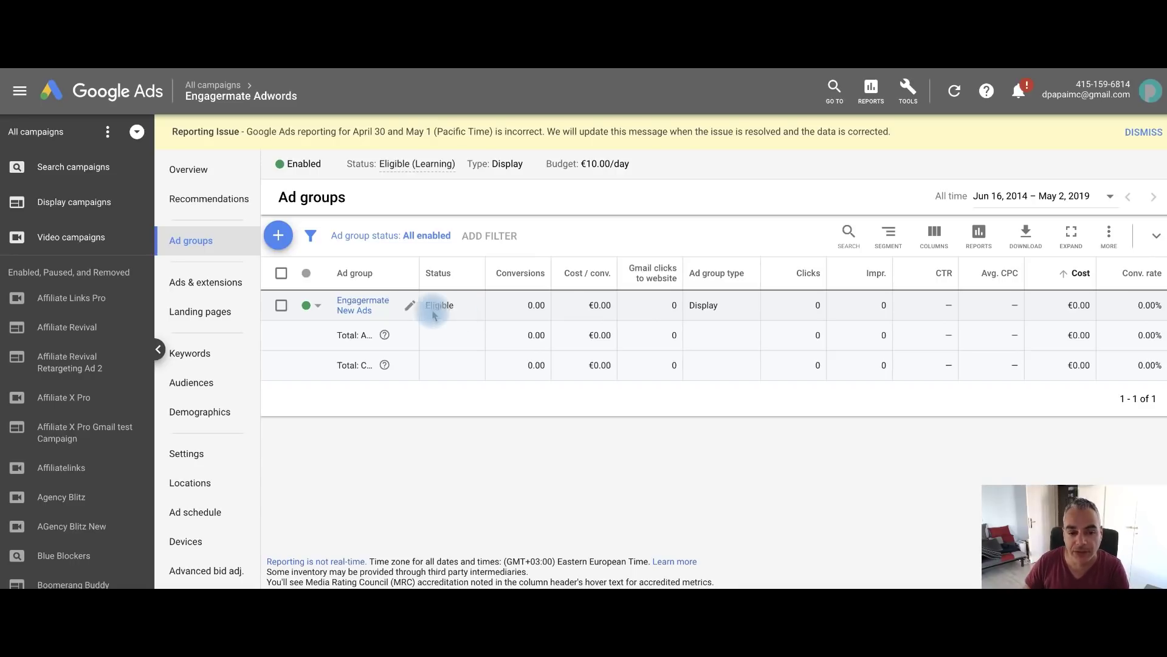
- Check the Engagermate New Ads ad status, then return through Display campaigns and Overview to the full campaigns list
left_click(349, 308)
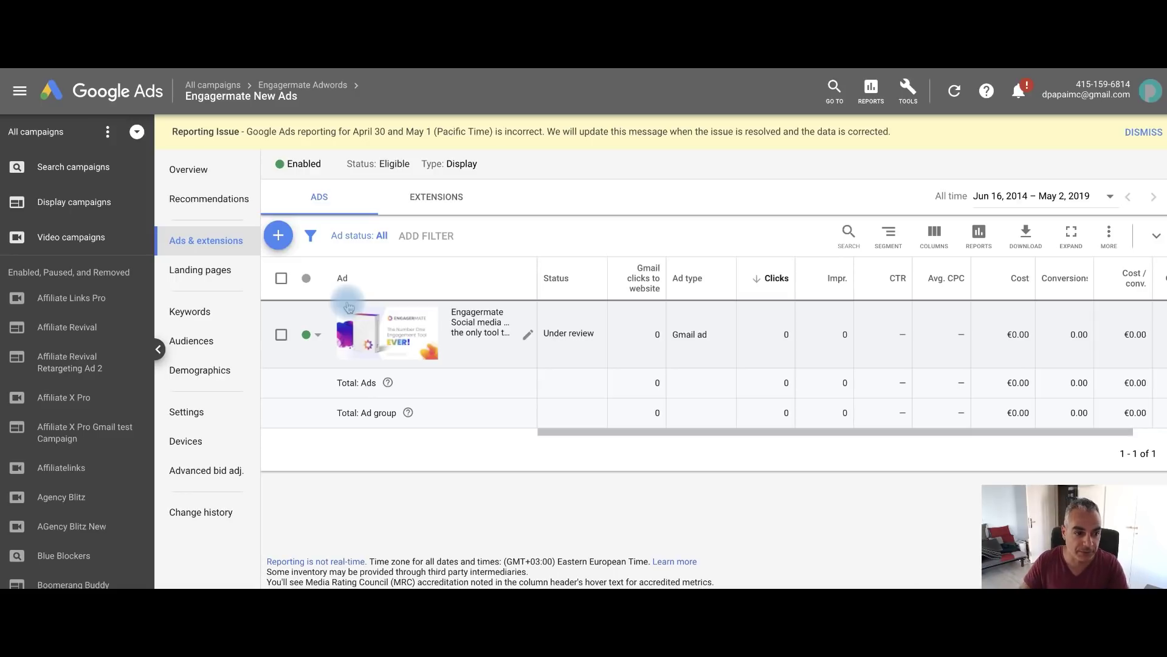
left_click(73, 202)
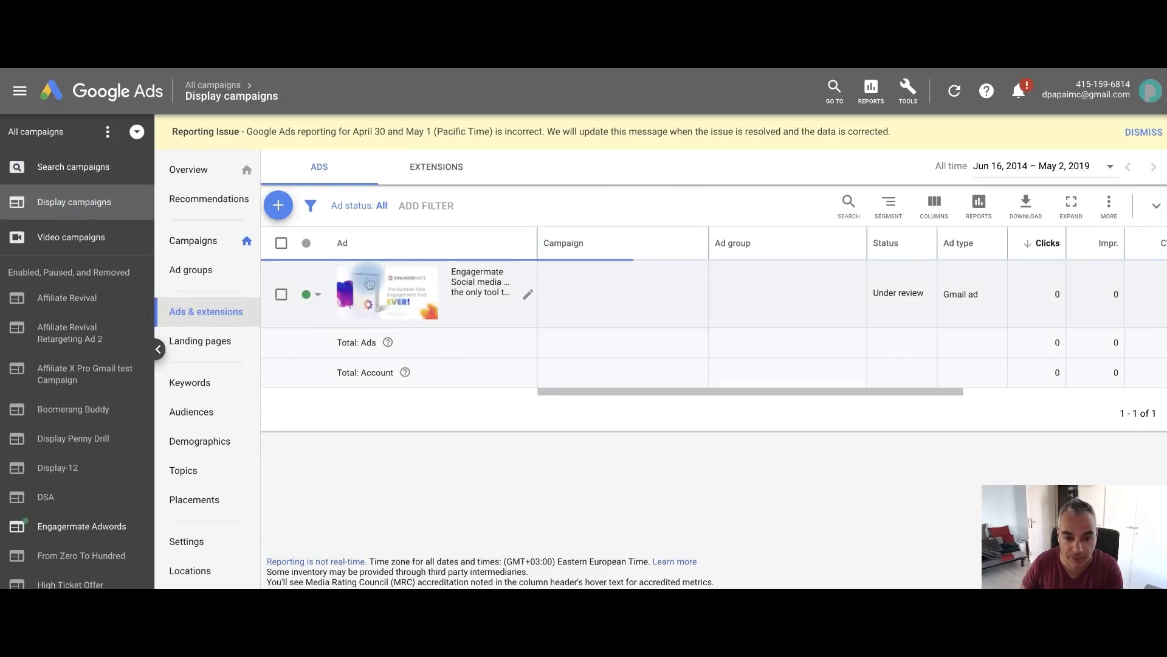
left_click(64, 200)
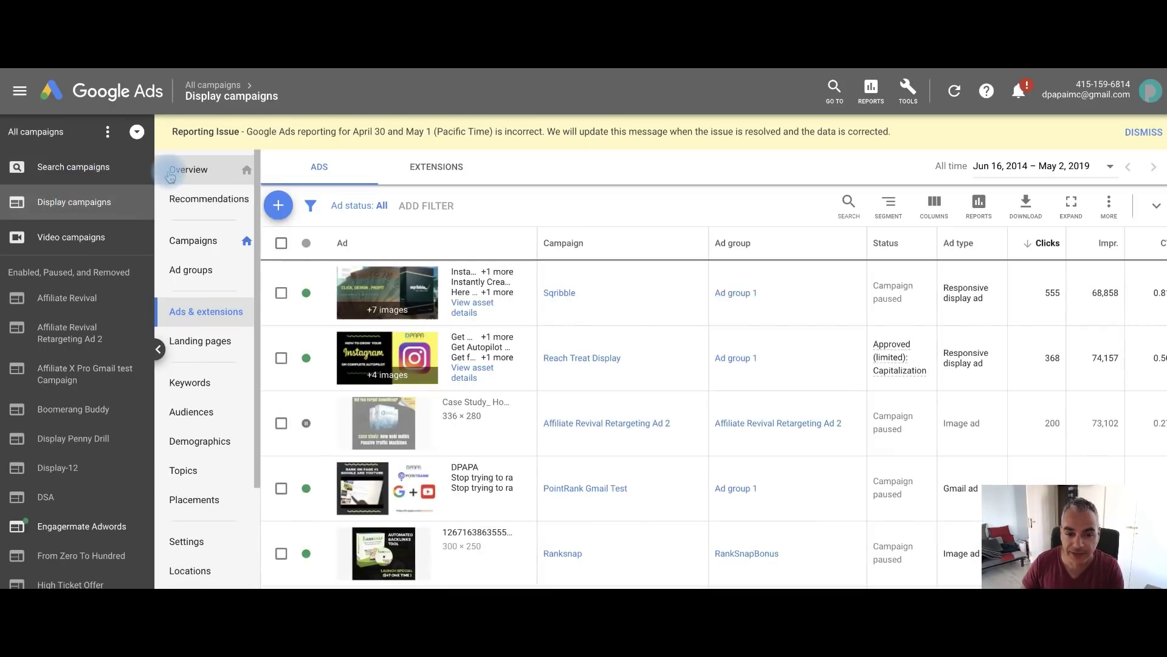
left_click(169, 174)
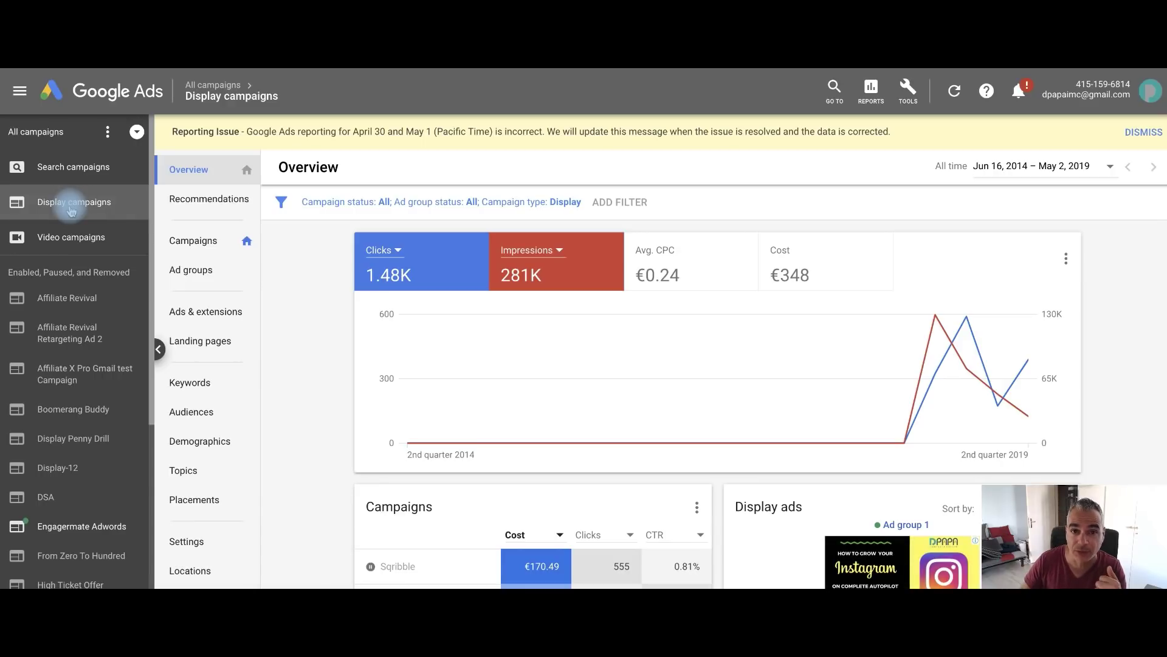
left_click(199, 242)
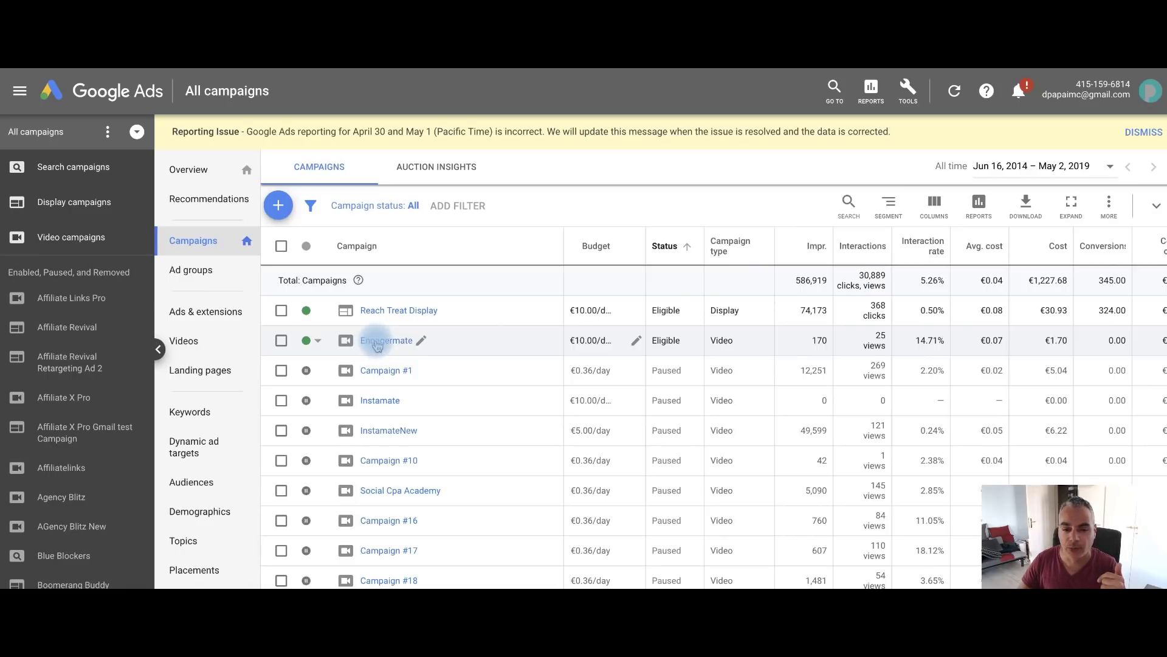
- Open the Engagermate campaign from the all-campaigns list
left_click(376, 344)
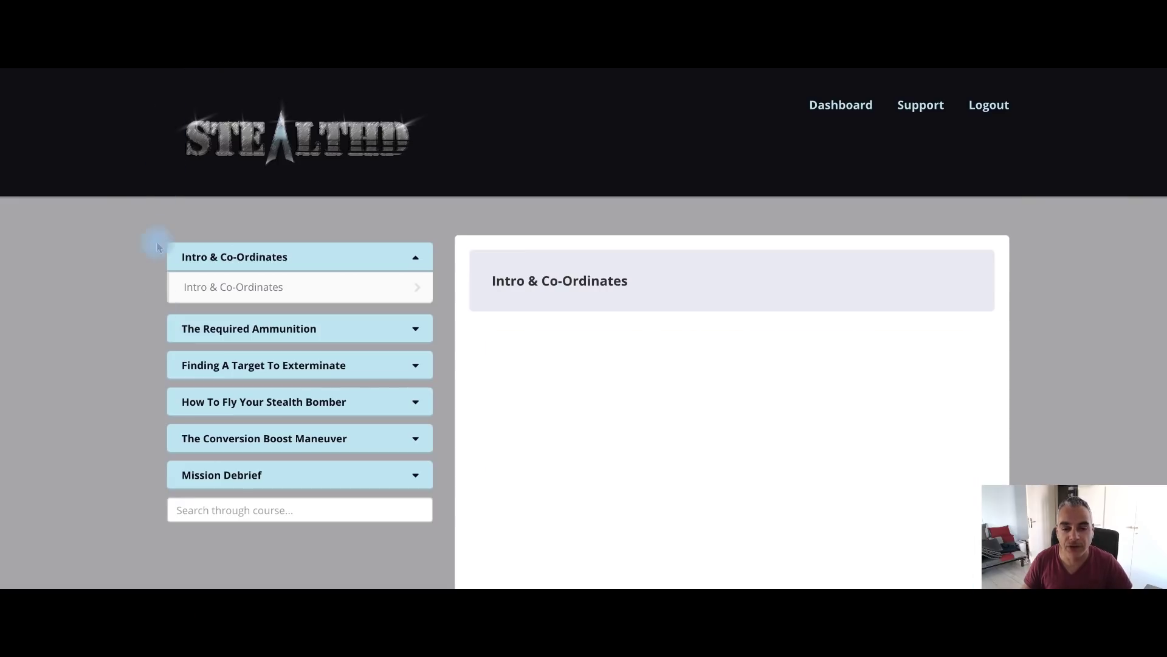
scroll(162, 301, "down", 1)
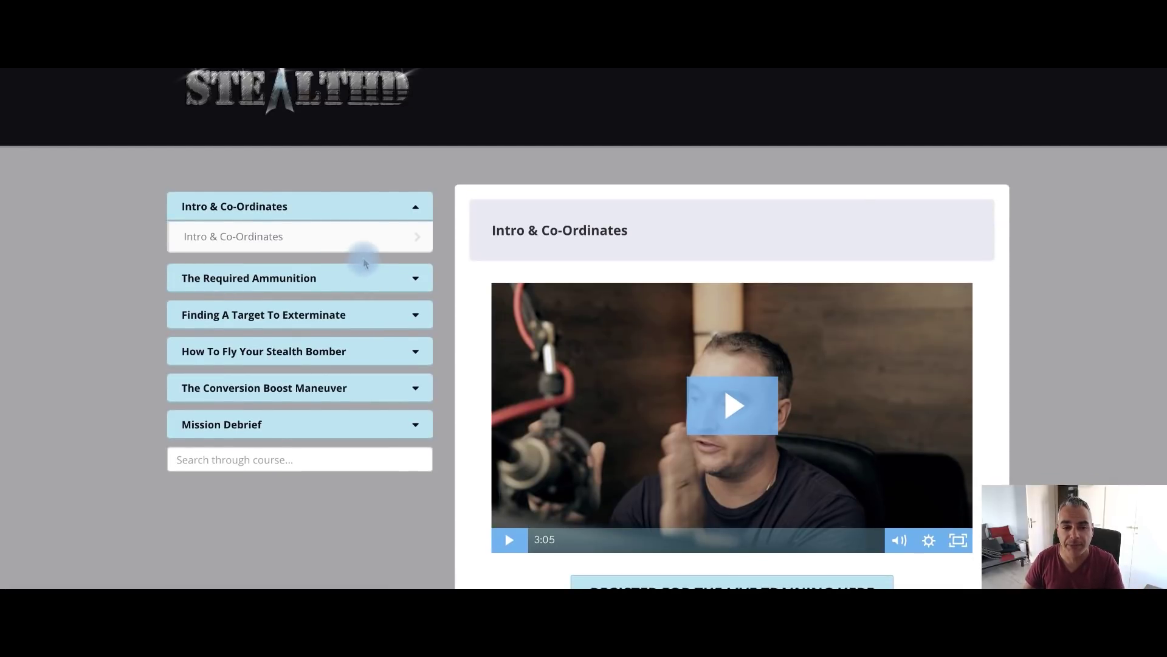
- Step through The Required Ammunition, Finding A Target To Exterminate and How To Fly Your Stealth Bomber lessons
left_click(402, 278)
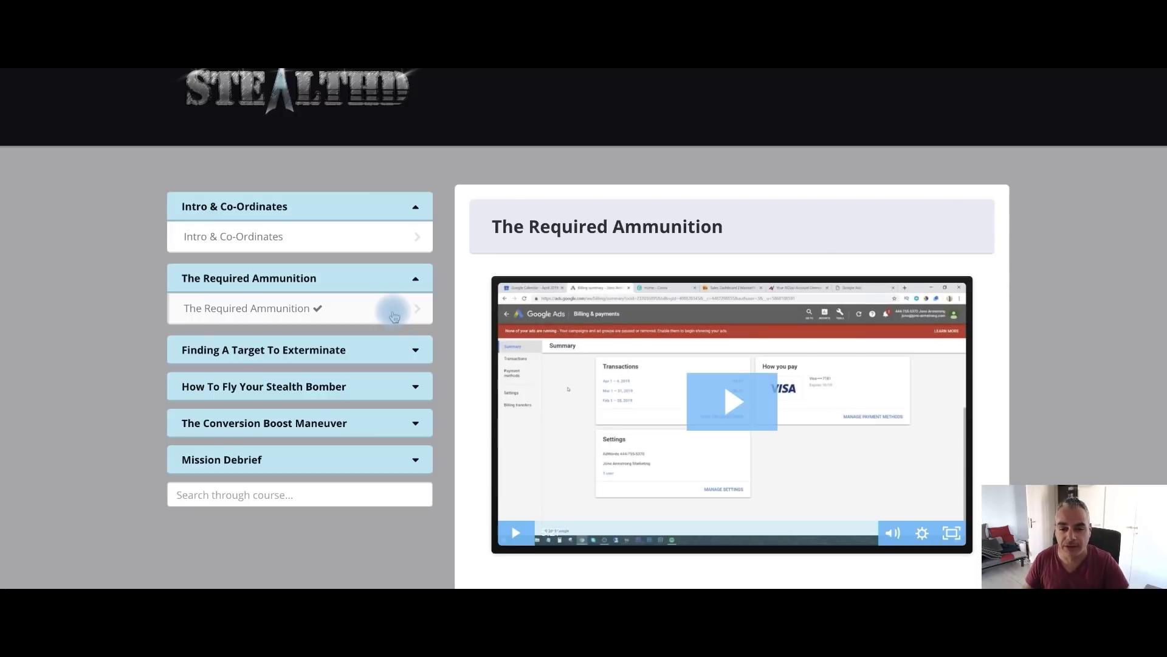
scroll(434, 380, "down", 1)
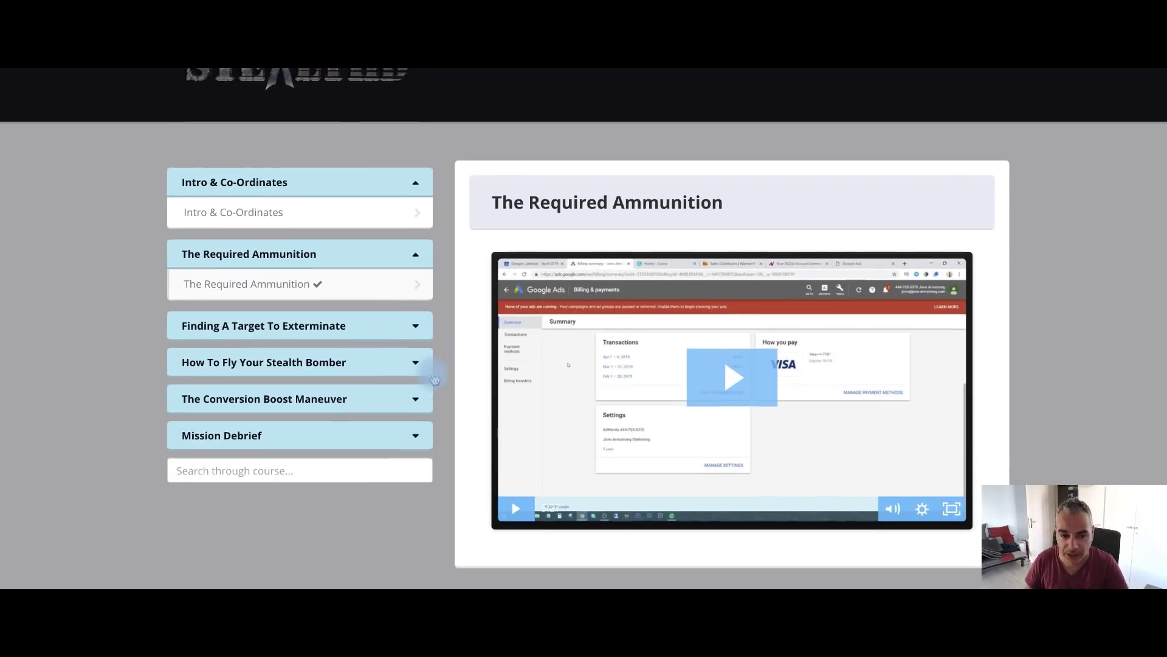
scroll(430, 365, "down", 1)
left_click(411, 311)
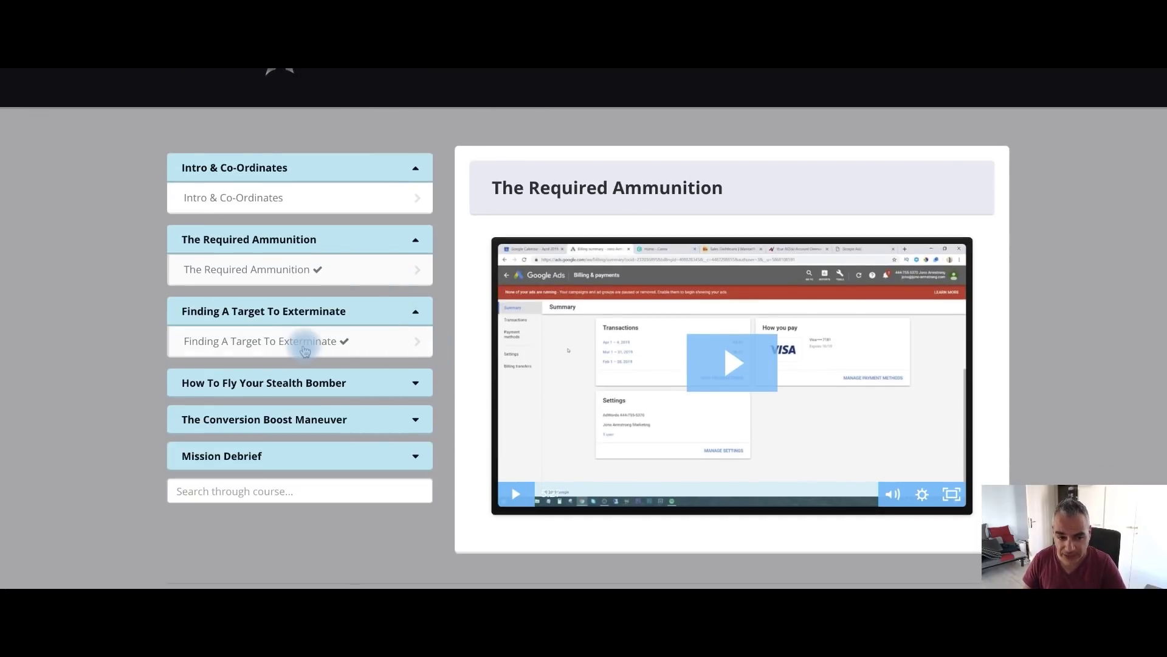
left_click(305, 351)
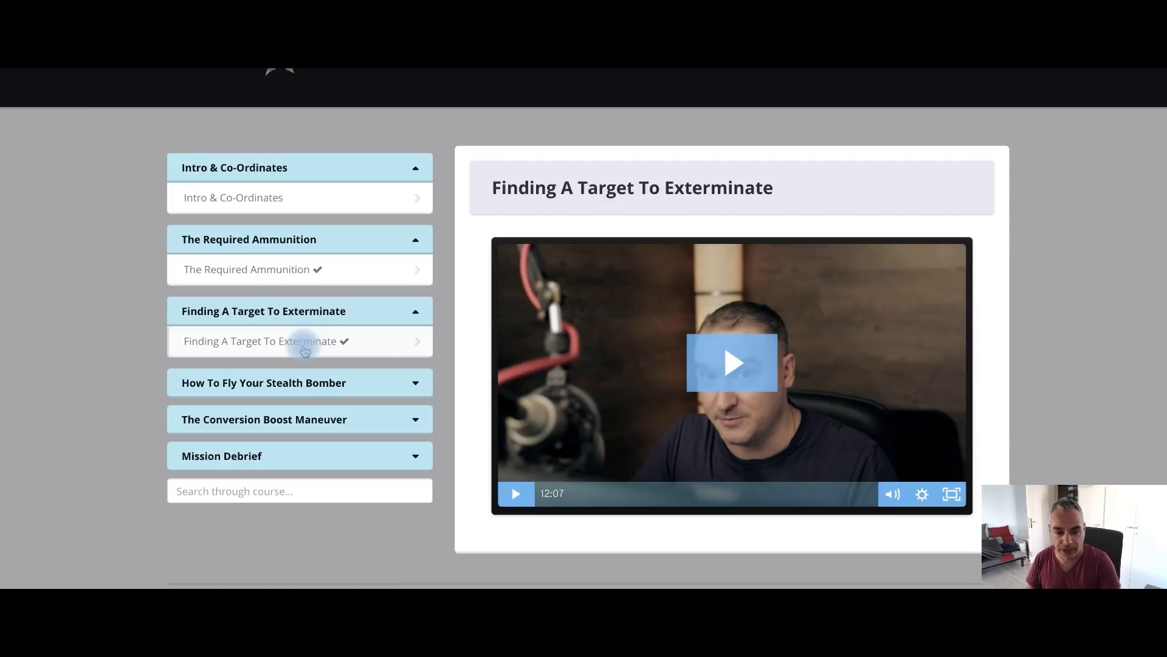
scroll(305, 352, "down", 2)
left_click(386, 317)
left_click(281, 348)
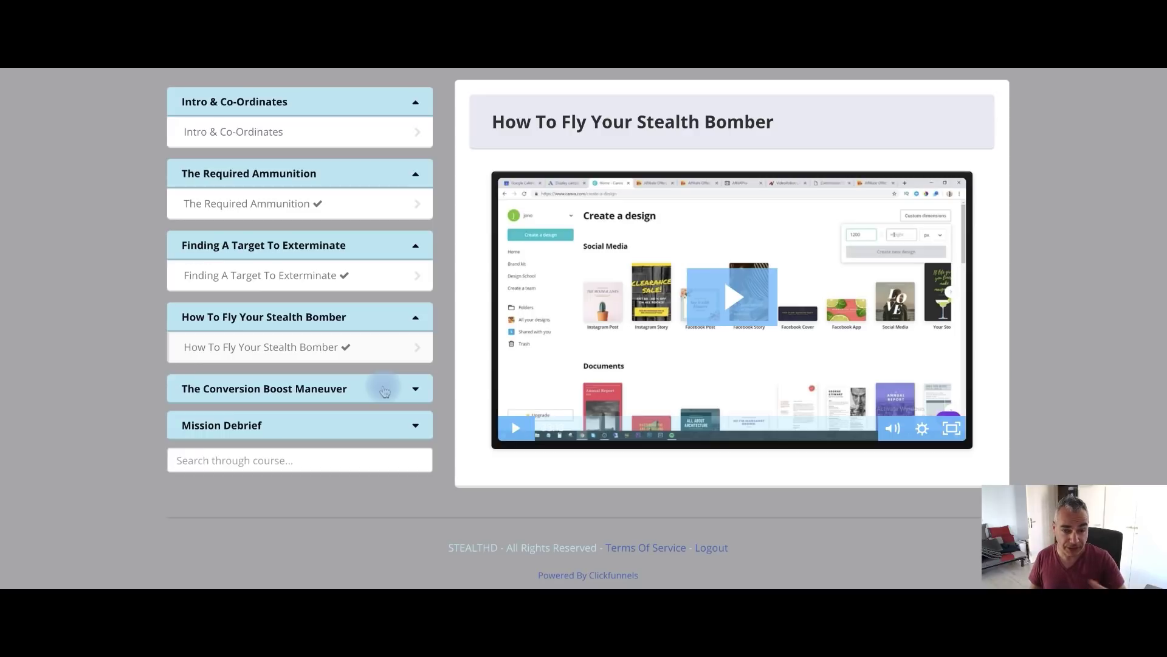
- Continue through The Conversion Boost Maneuver lesson and finish on the Mission Debrief lesson video
left_click(385, 392)
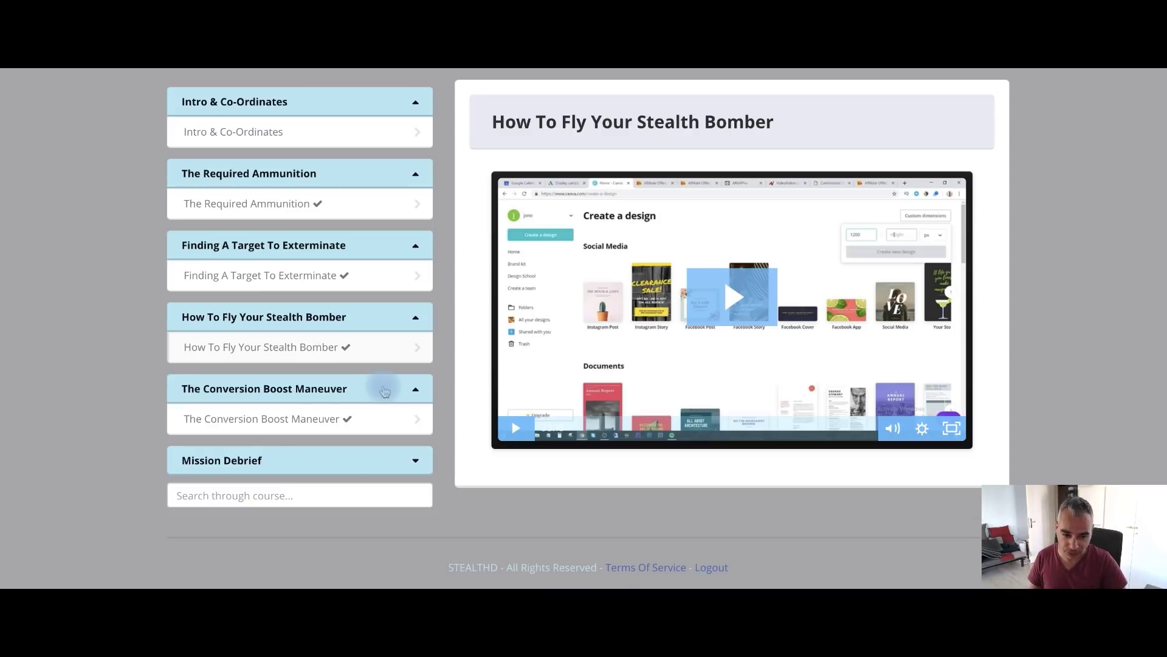
left_click(292, 421)
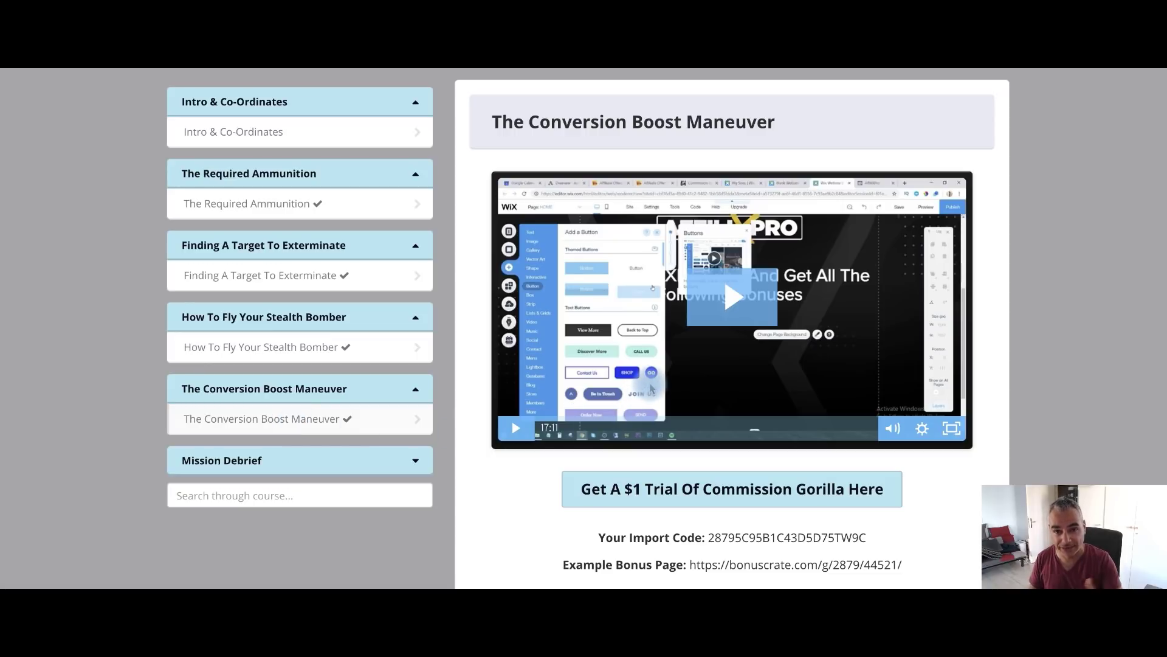
left_click(341, 463)
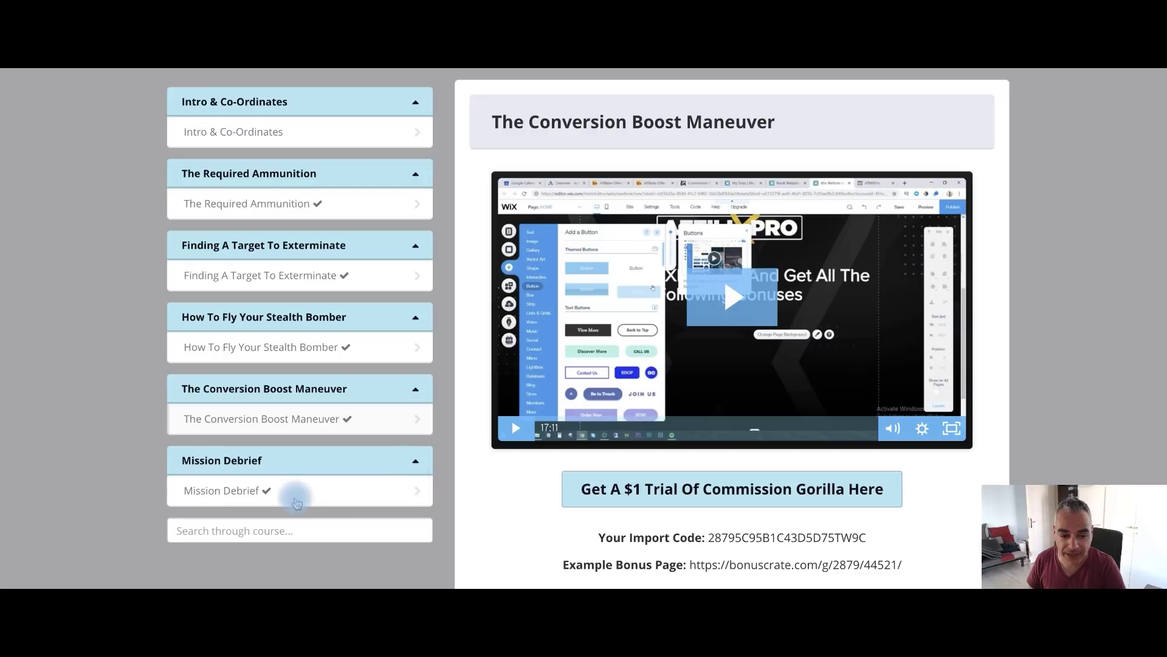
left_click(259, 491)
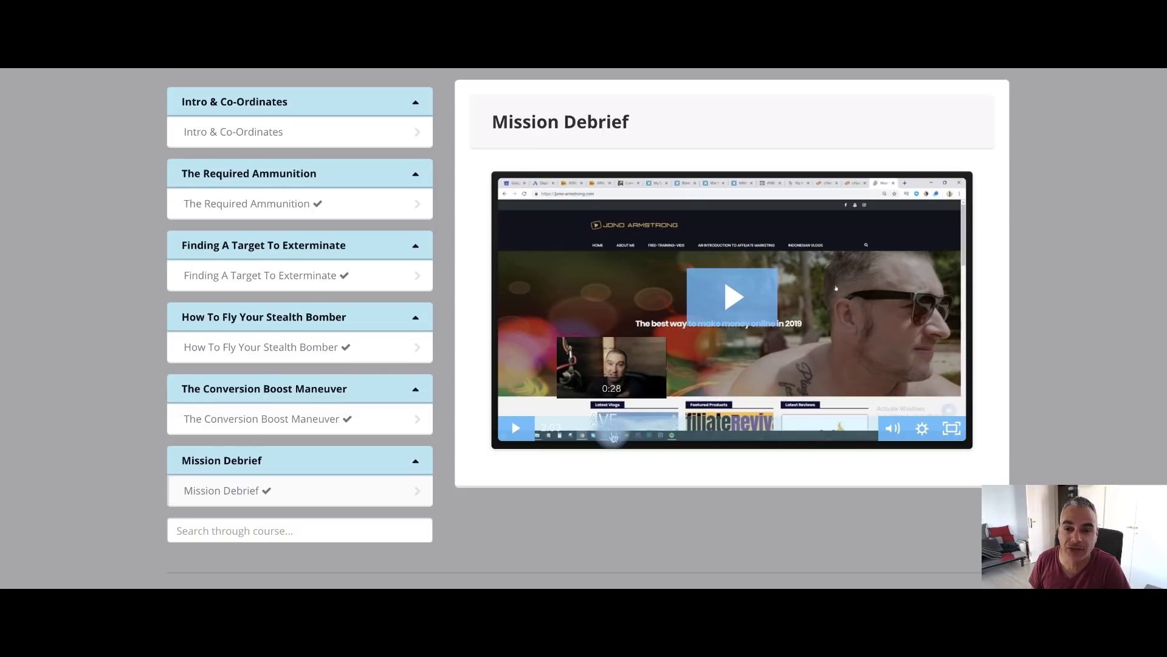
scroll(613, 437, "up", 3)
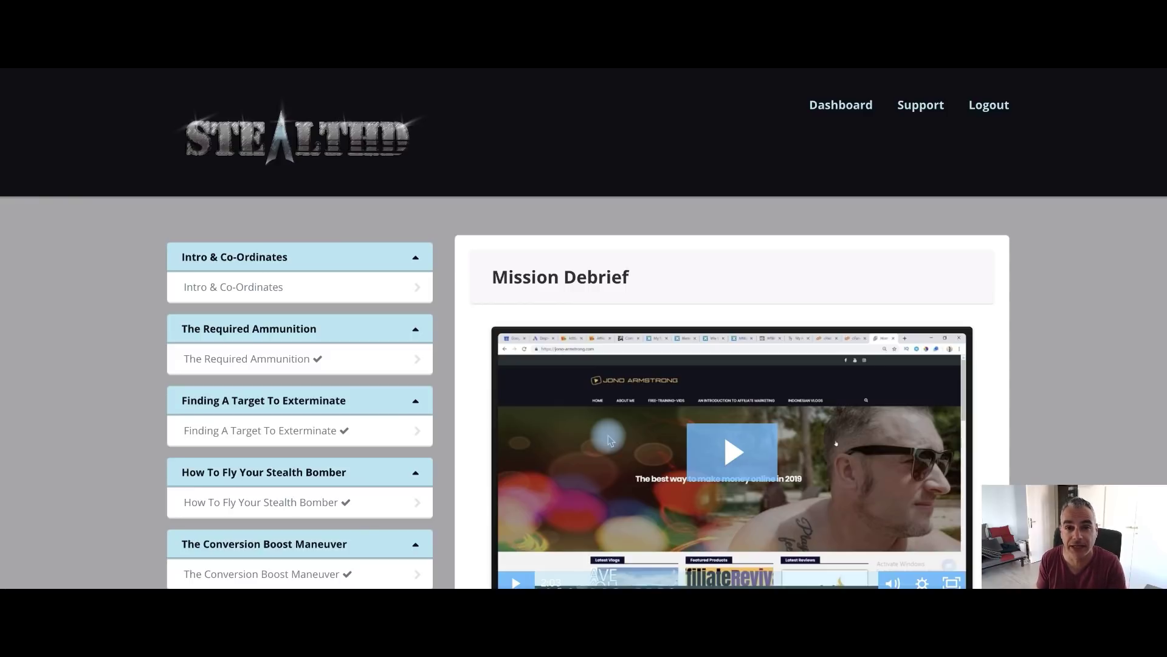
scroll(573, 456, "down", 1)
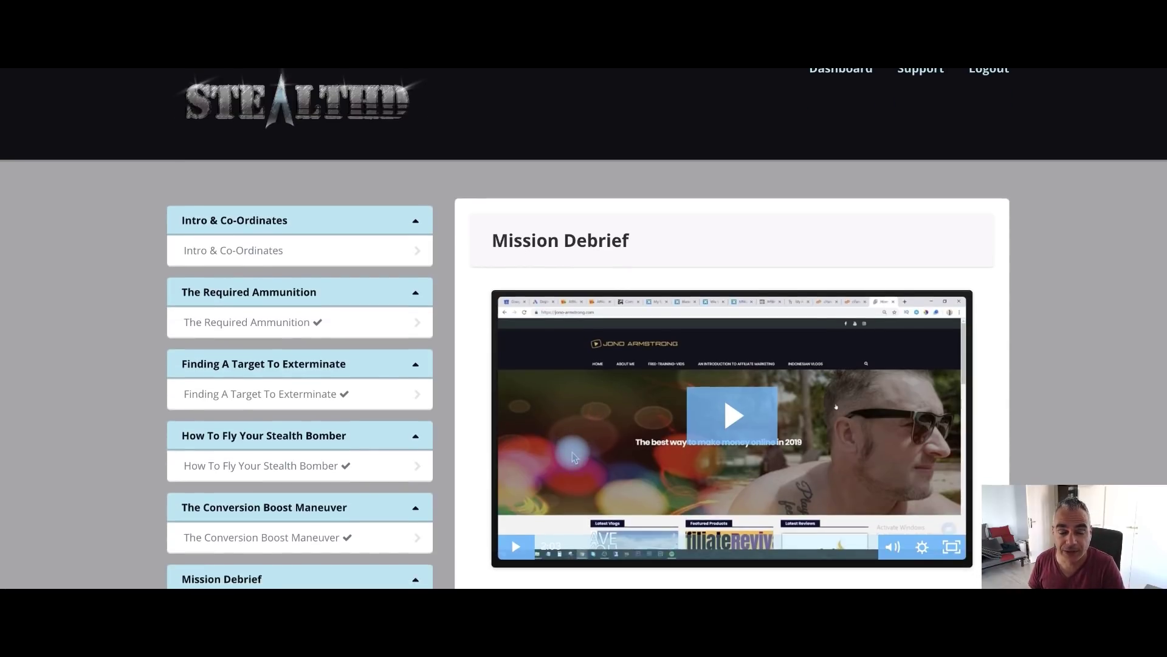